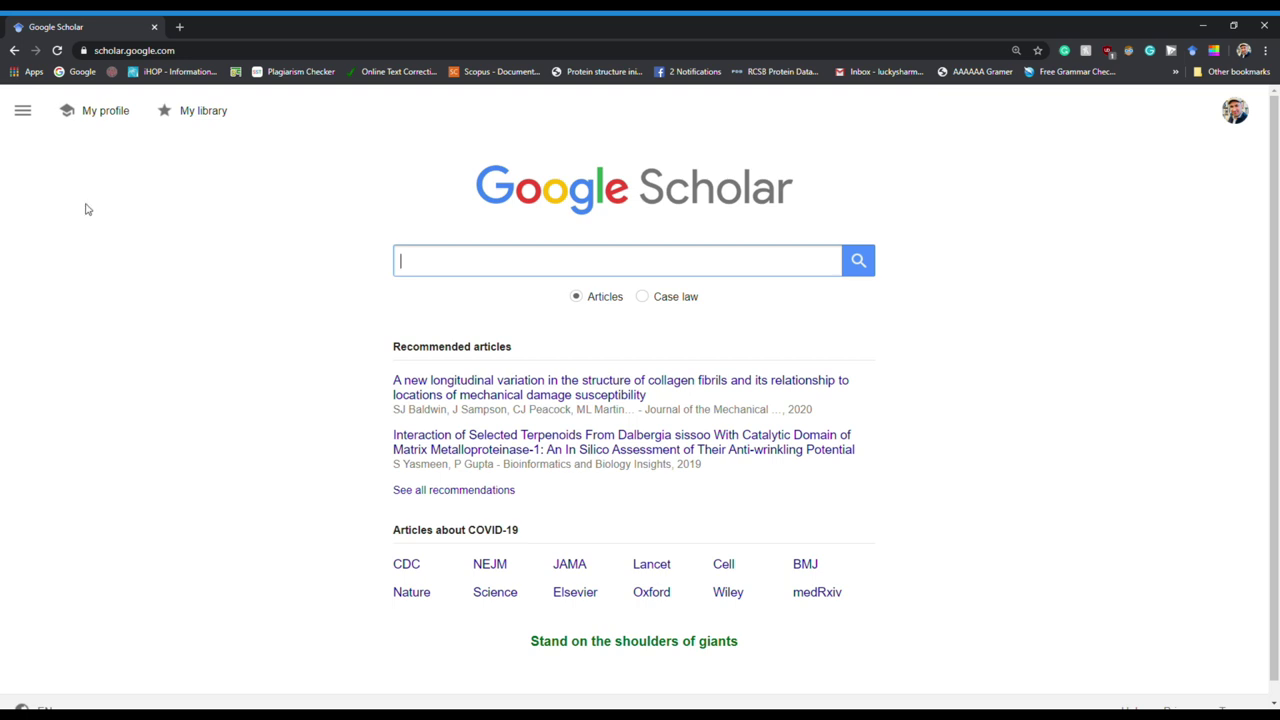
# Open your own researcher profile via My profile in the Scholar side menu.
pyautogui.click(25, 113)
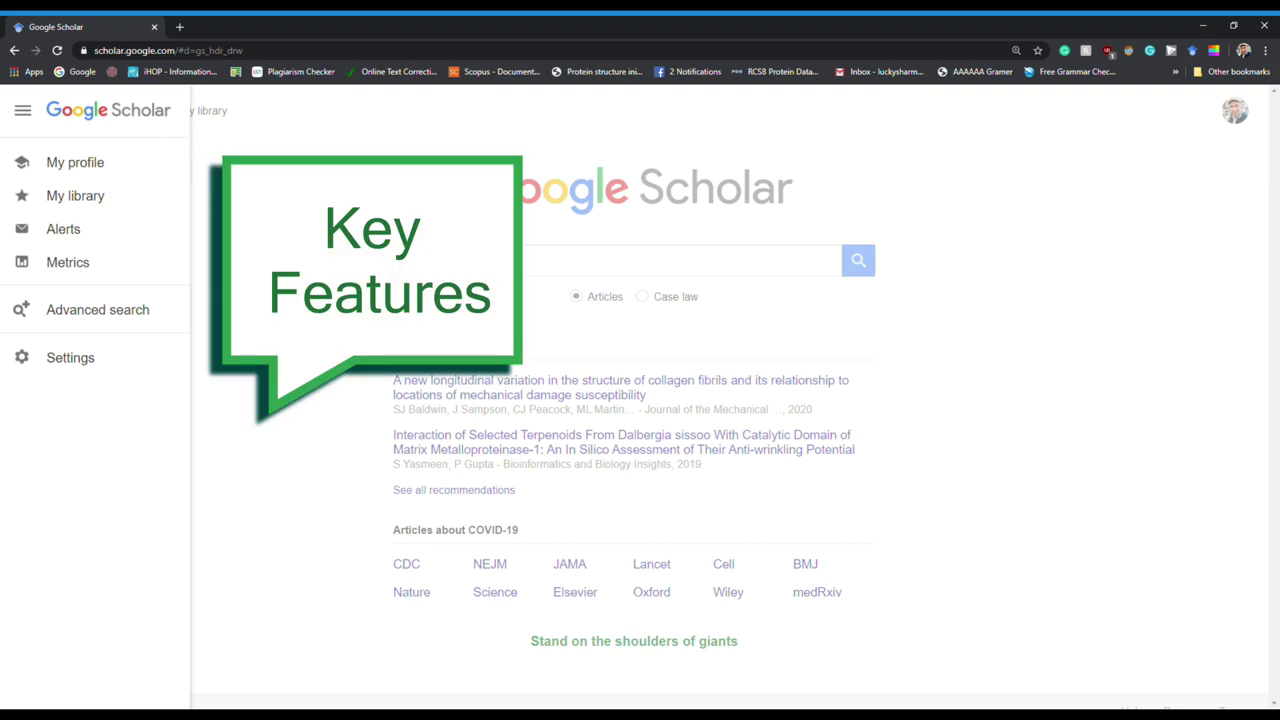
pyautogui.click(200, 147)
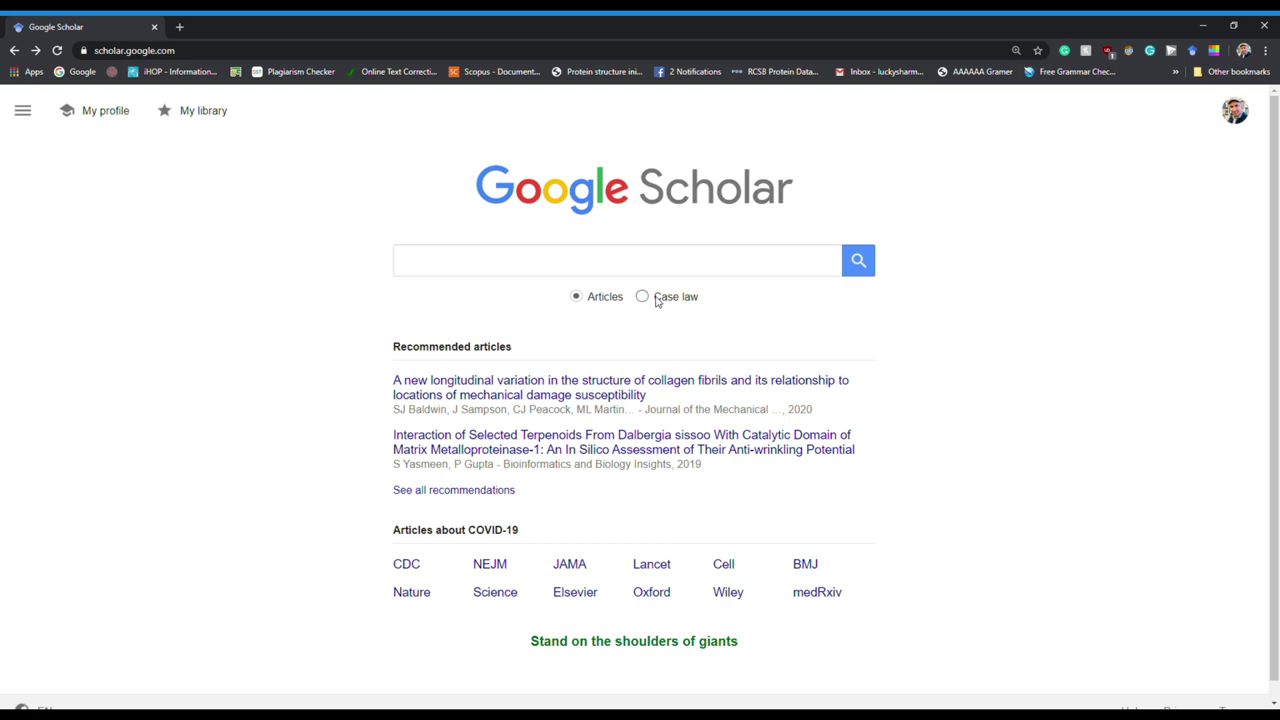
pyautogui.click(24, 115)
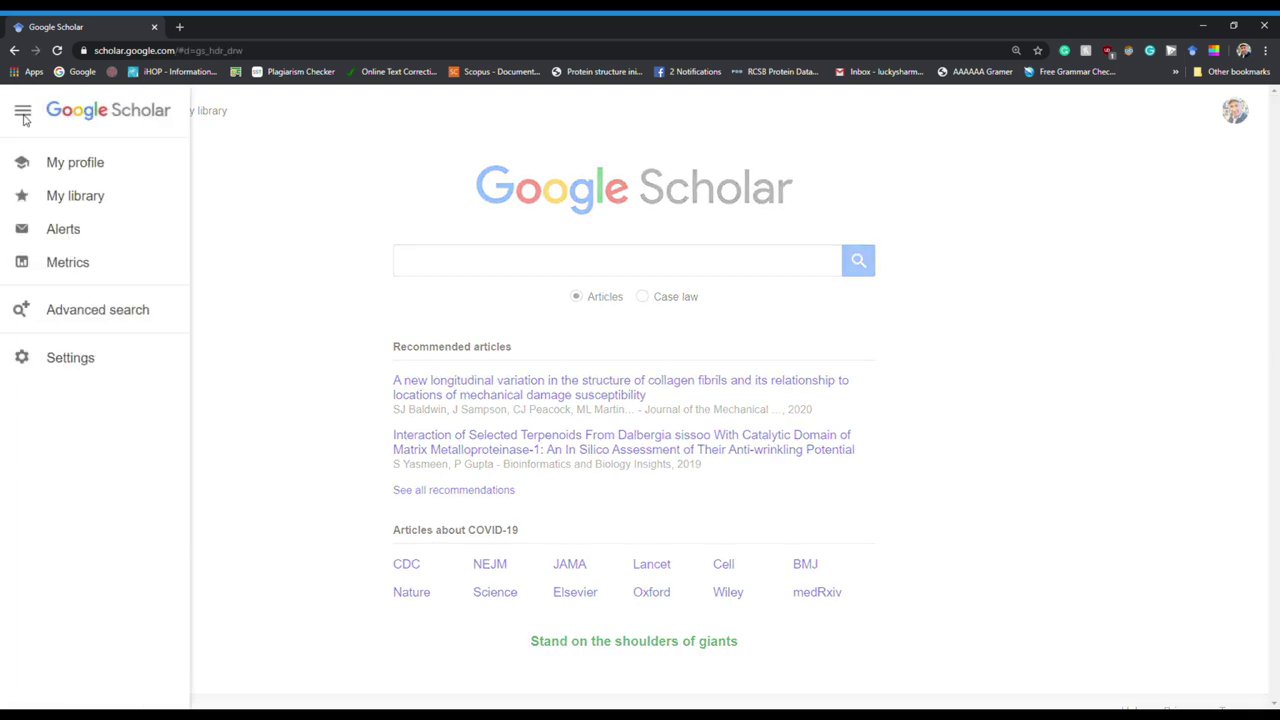
pyautogui.click(80, 165)
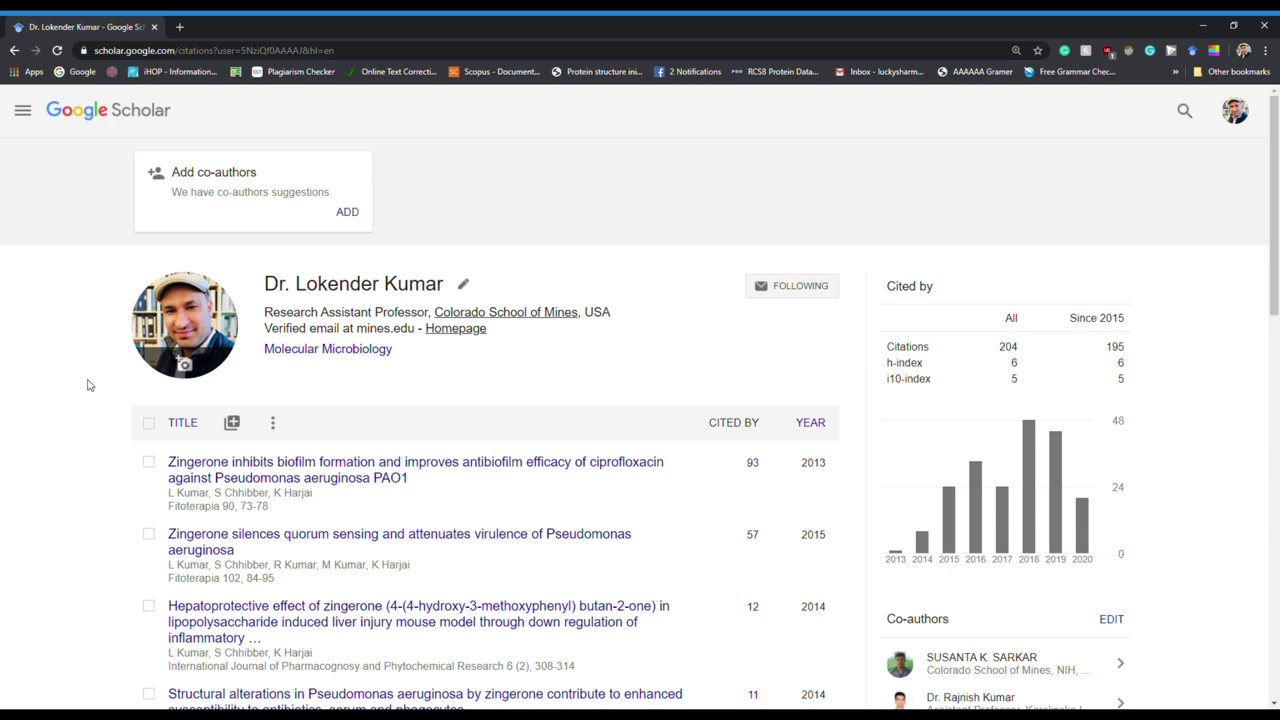
# Browse the profile, then list other researchers labelled Molecular Microbiology.
pyautogui.scroll(-2, 87, 385)
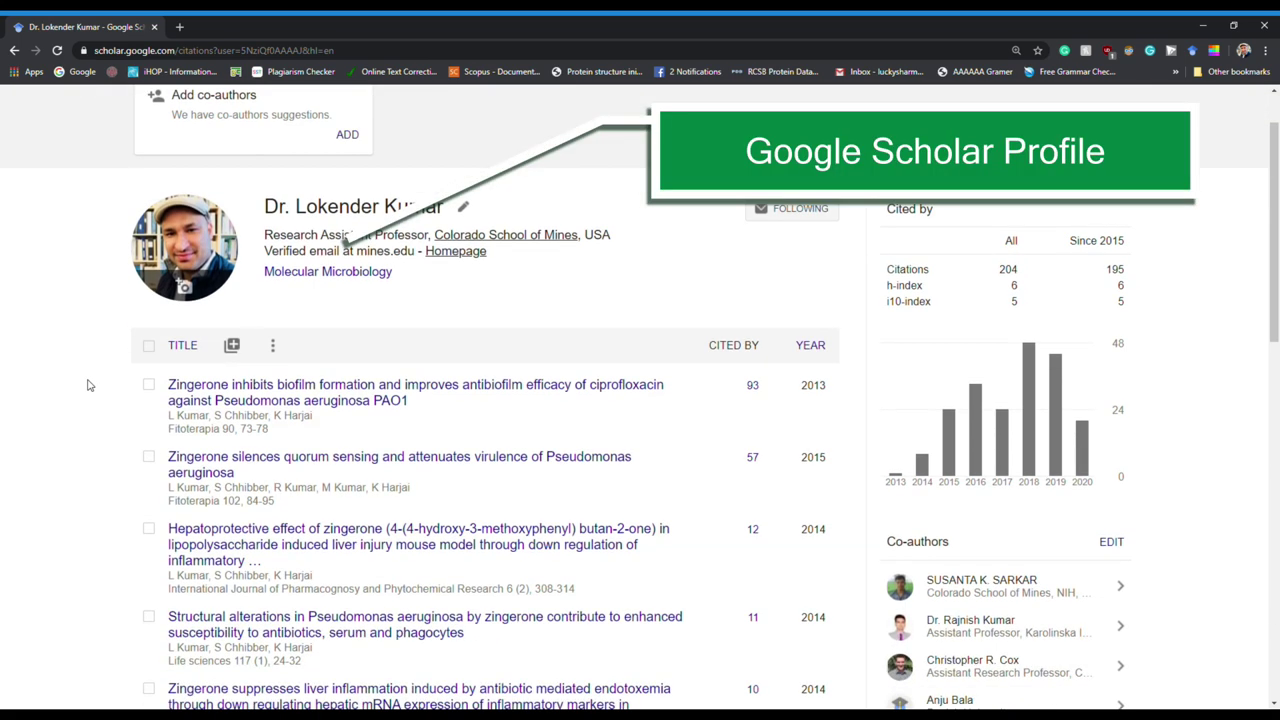
pyautogui.scroll(-2, 87, 385)
pyautogui.scroll(-1, 87, 385)
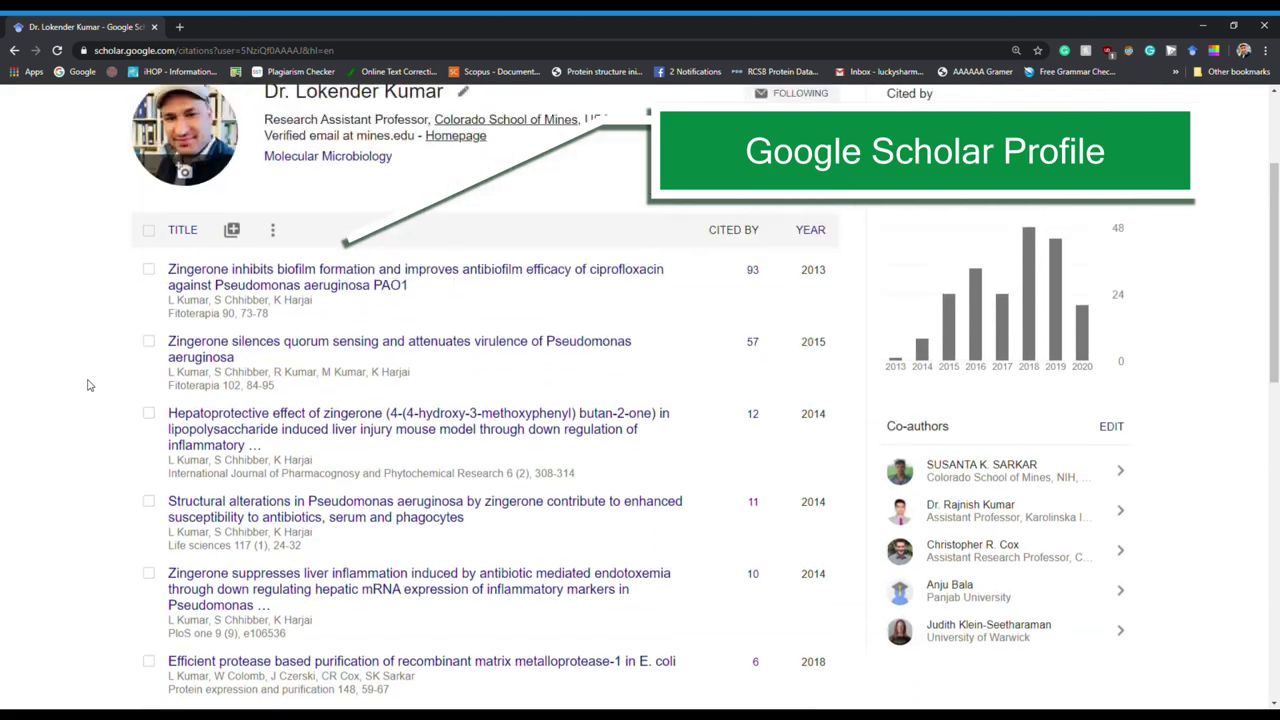
pyautogui.scroll(3, 87, 385)
pyautogui.scroll(2, 87, 385)
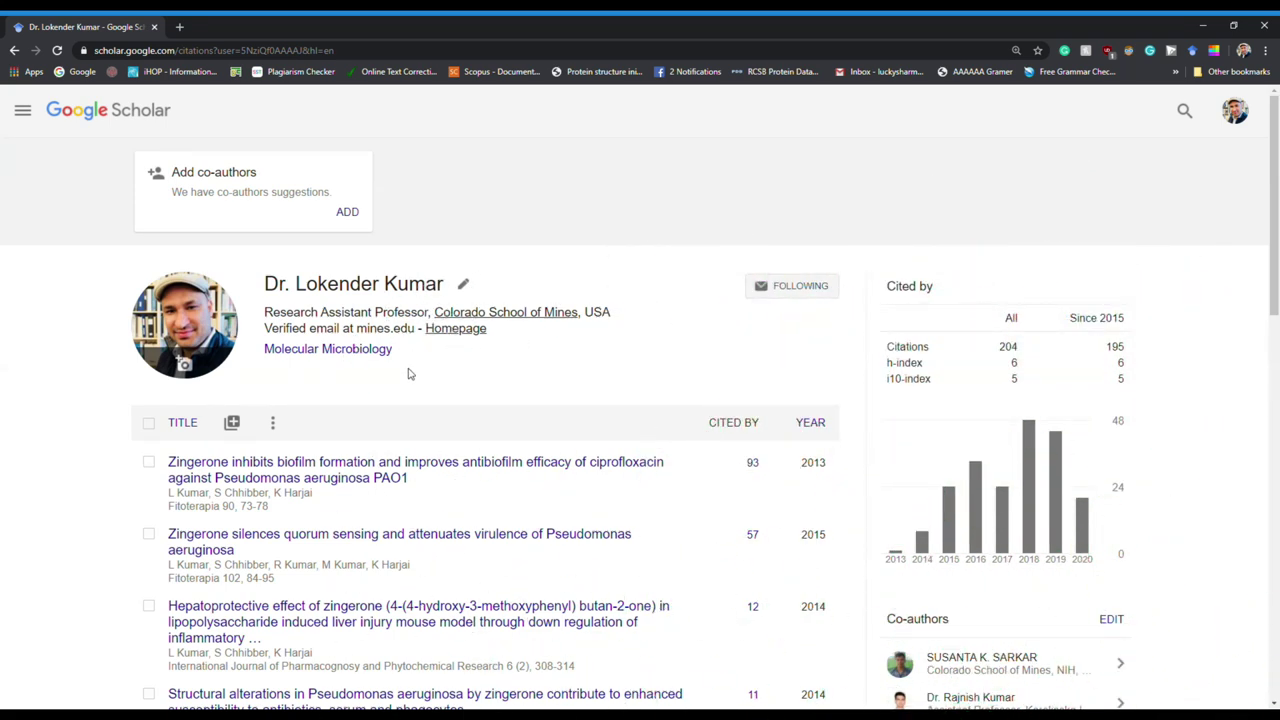
pyautogui.click(350, 350)
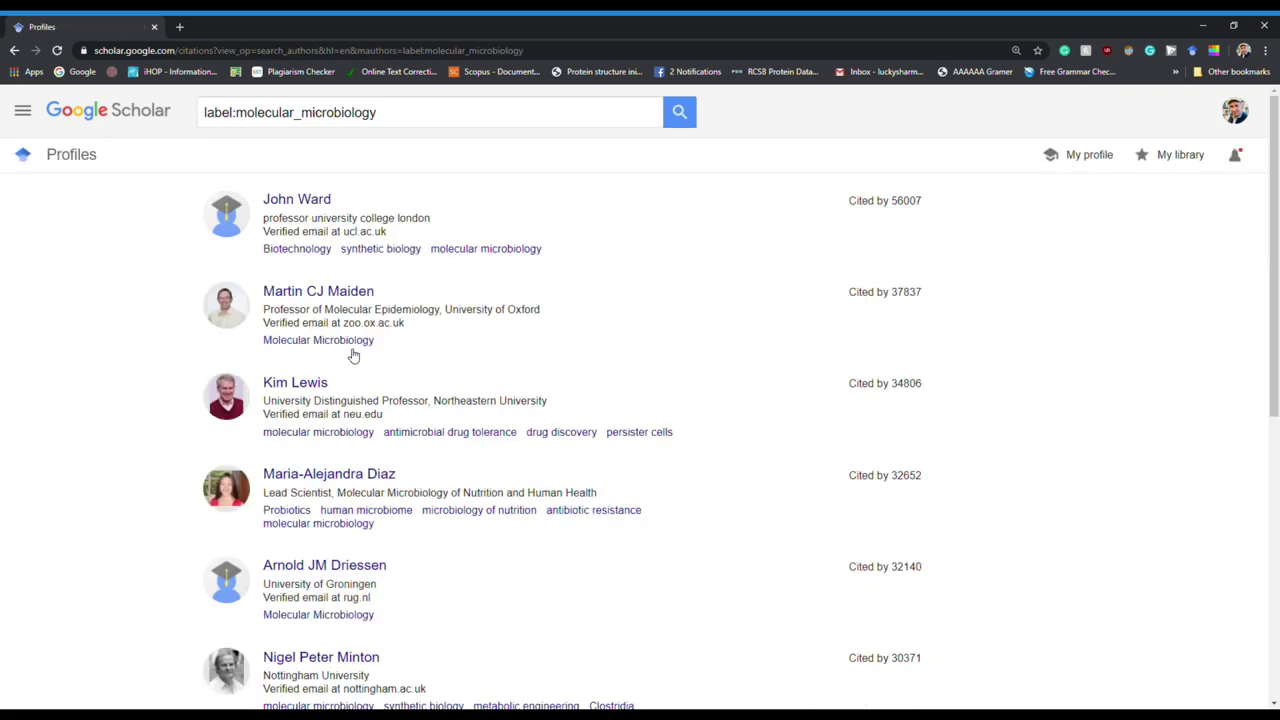
# Scan the Molecular Microbiology profiles list, then go back to the researcher profile.
pyautogui.scroll(-3, 680, 460)
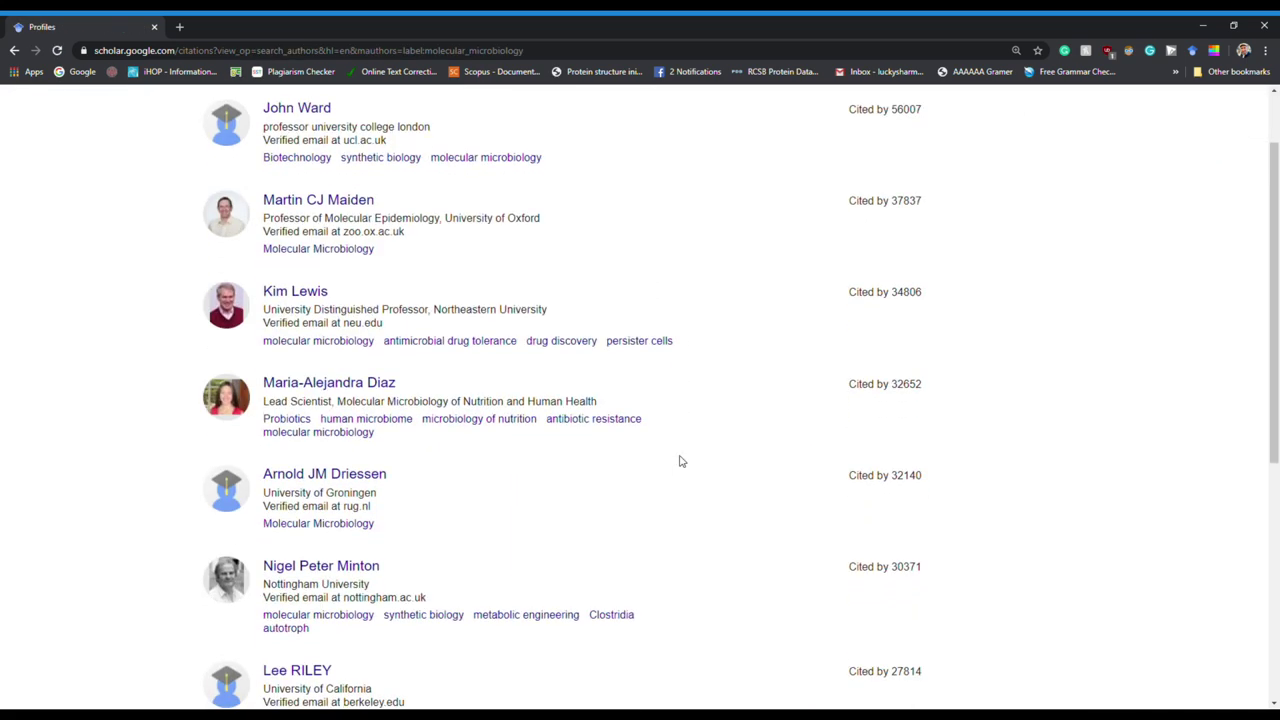
pyautogui.scroll(-3, 680, 460)
pyautogui.scroll(5, 680, 460)
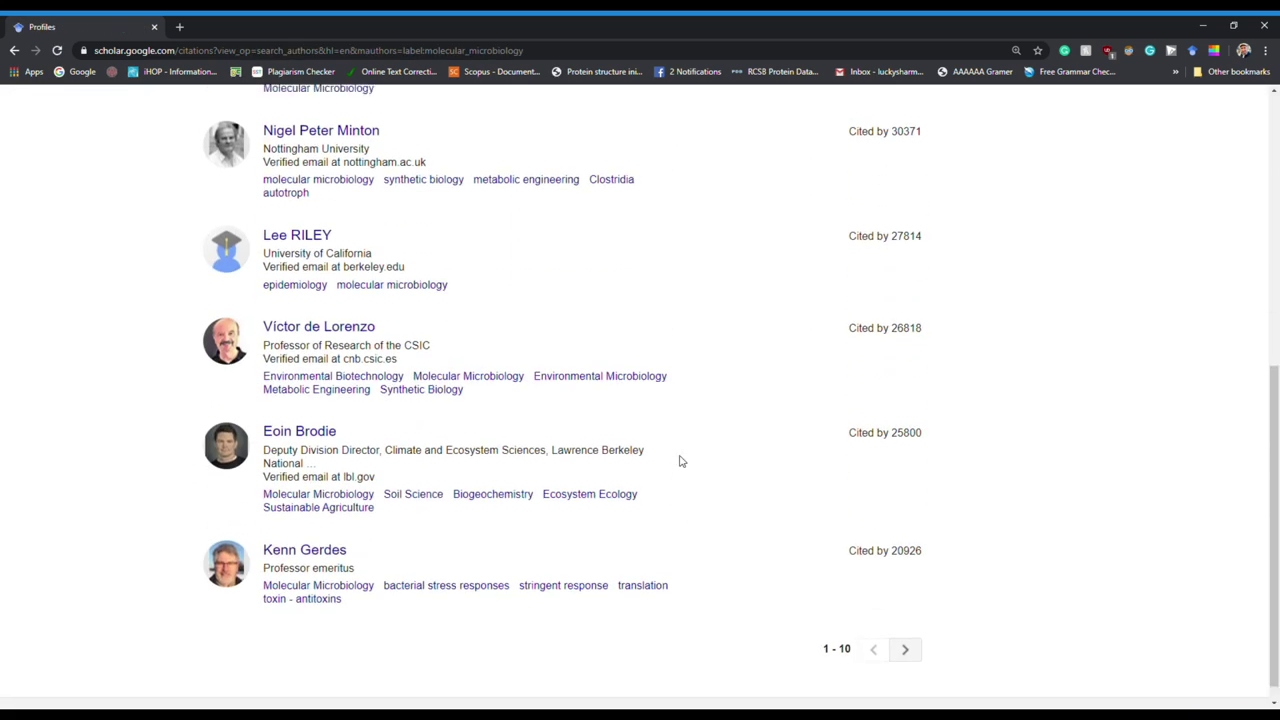
pyautogui.click(15, 50)
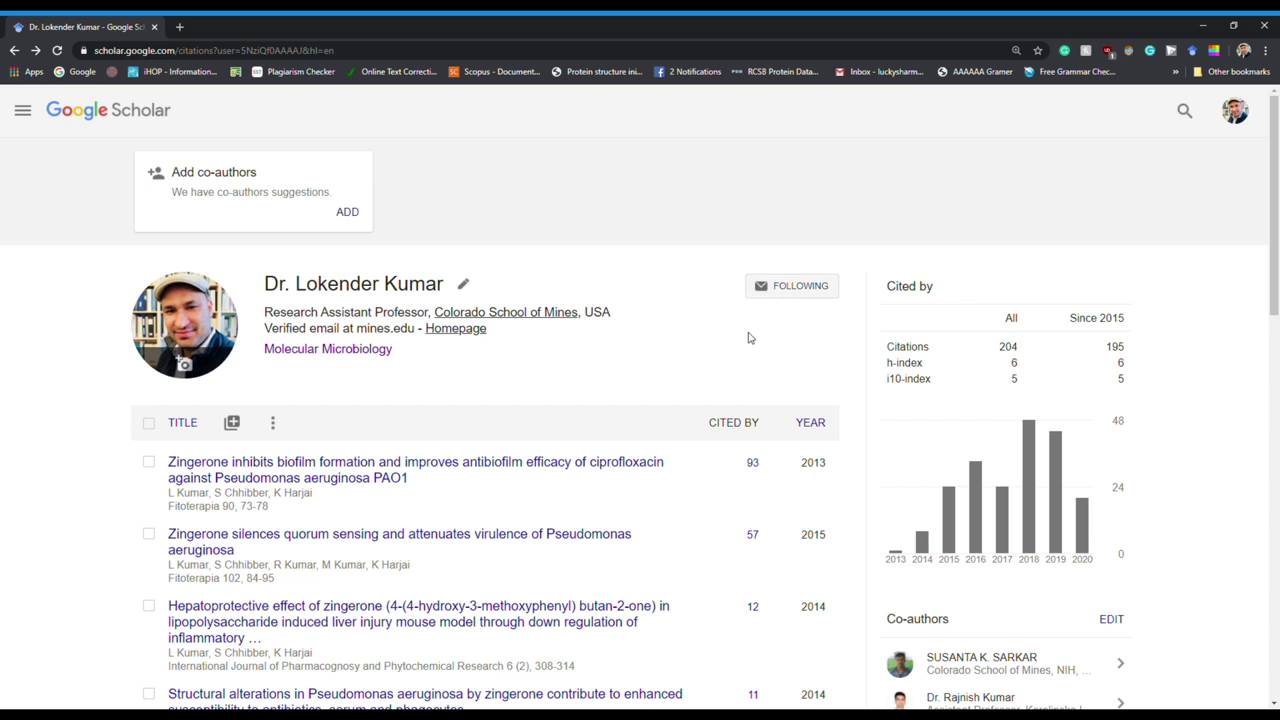
pyautogui.scroll(-1, 749, 338)
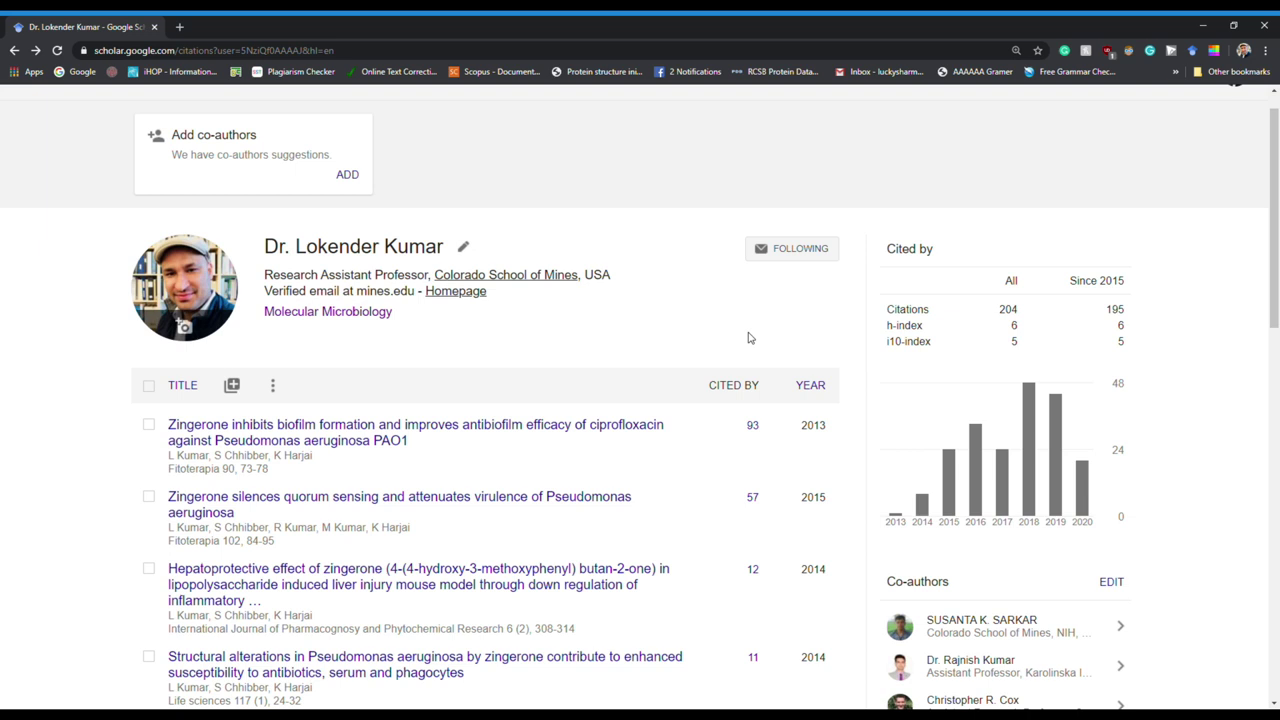
pyautogui.scroll(-1, 749, 338)
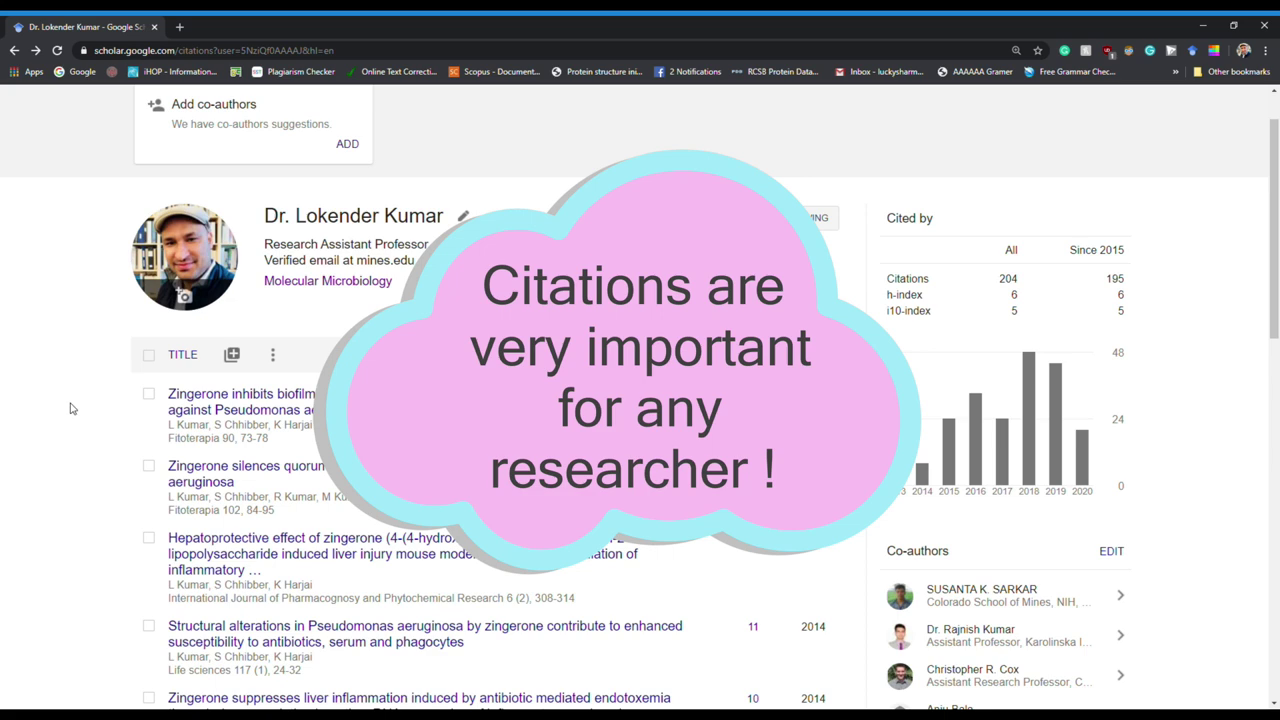
# Review the article list, then show the add-articles options from the + icon beside TITLE.
pyautogui.scroll(-3, 70, 408)
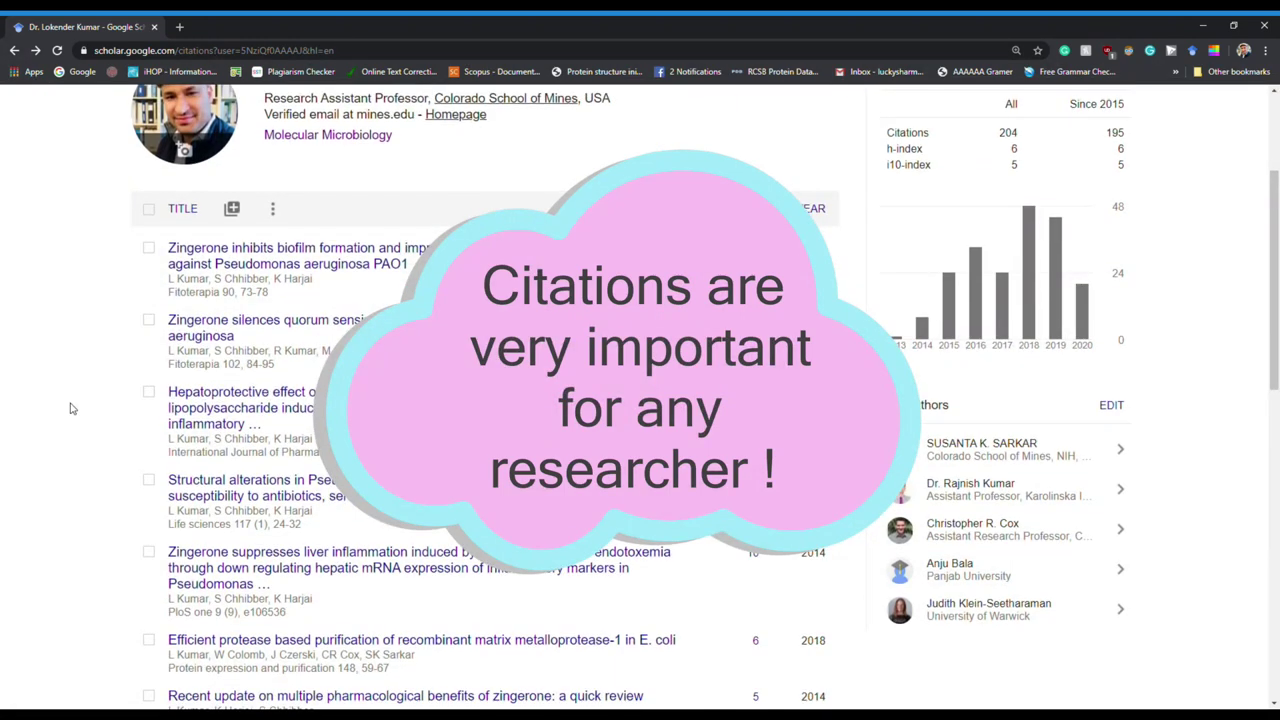
pyautogui.scroll(-1, 70, 408)
pyautogui.scroll(-1, 70, 408)
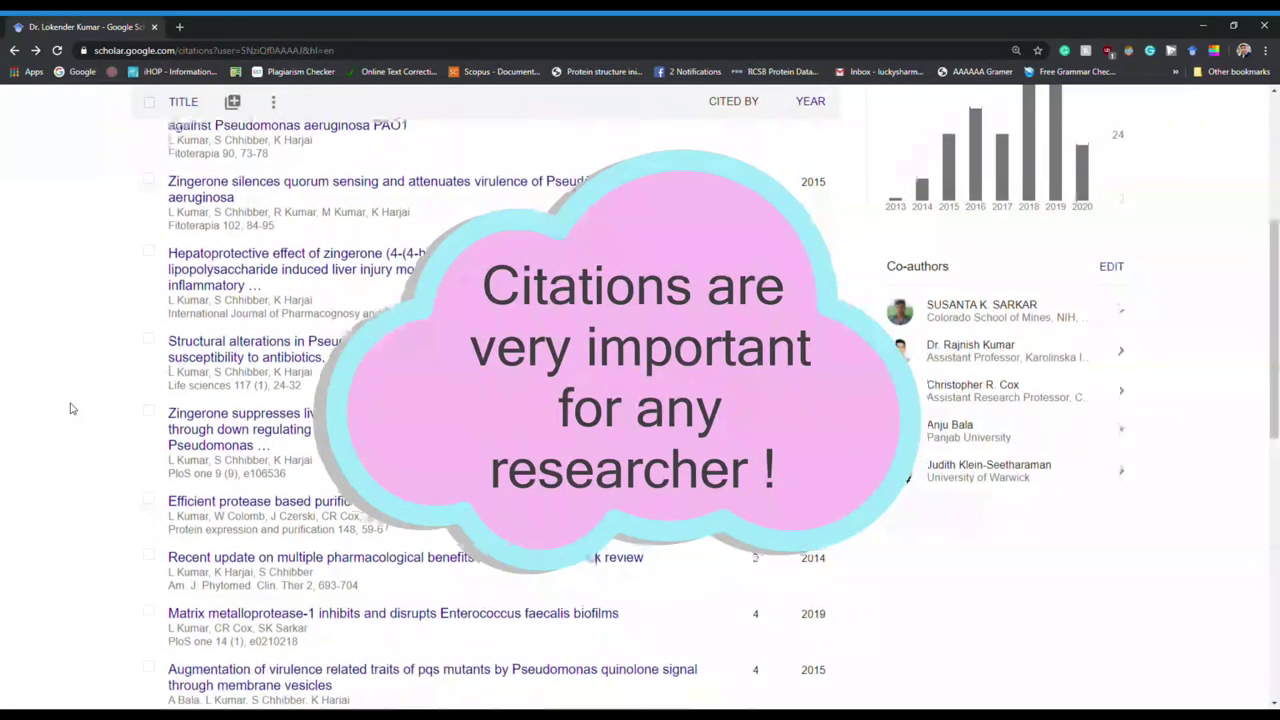
pyautogui.scroll(4, 70, 408)
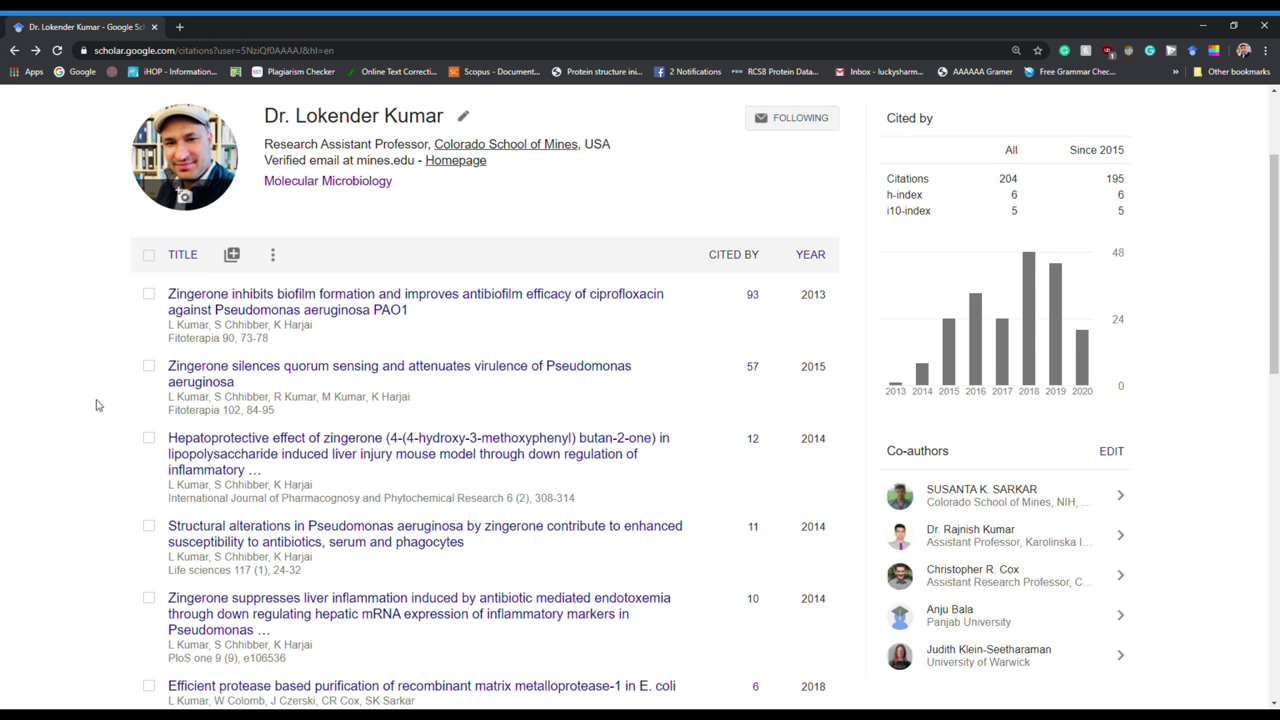
pyautogui.scroll(2, 234, 432)
pyautogui.click(232, 424)
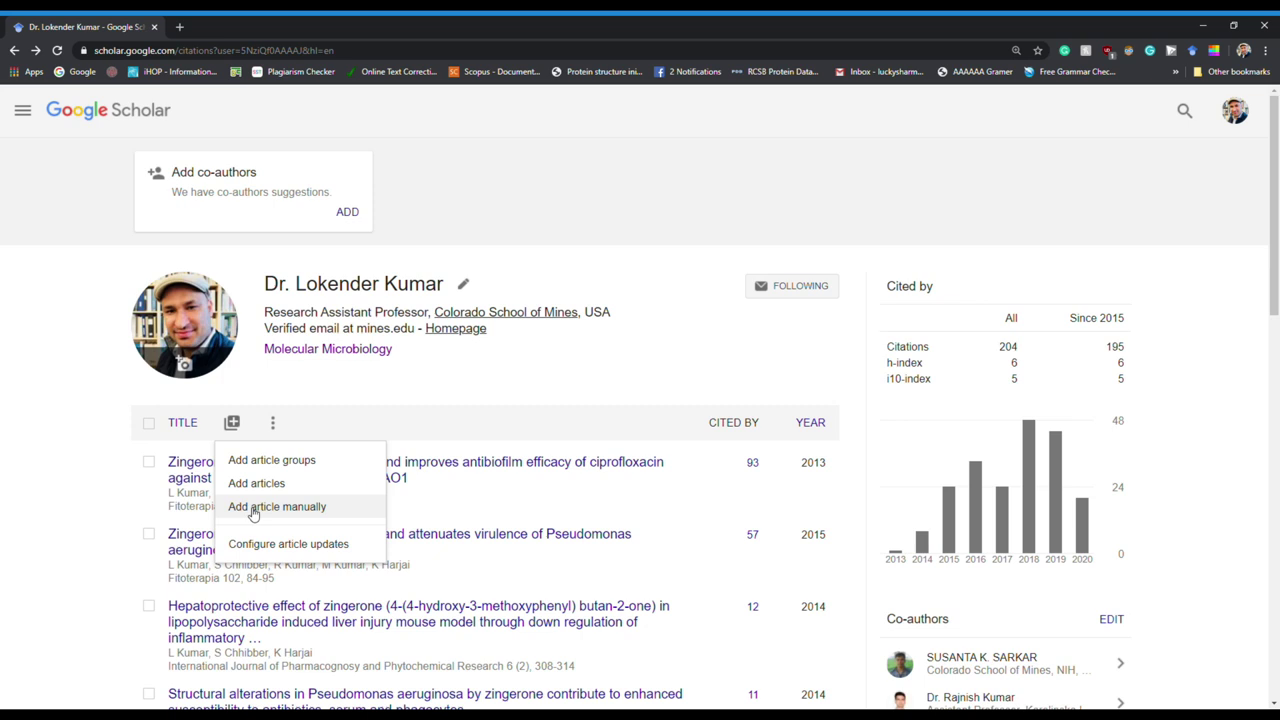
# Dismiss the add menu, sort articles by title, then re-sort them by citation count.
pyautogui.click(133, 435)
pyautogui.click(180, 425)
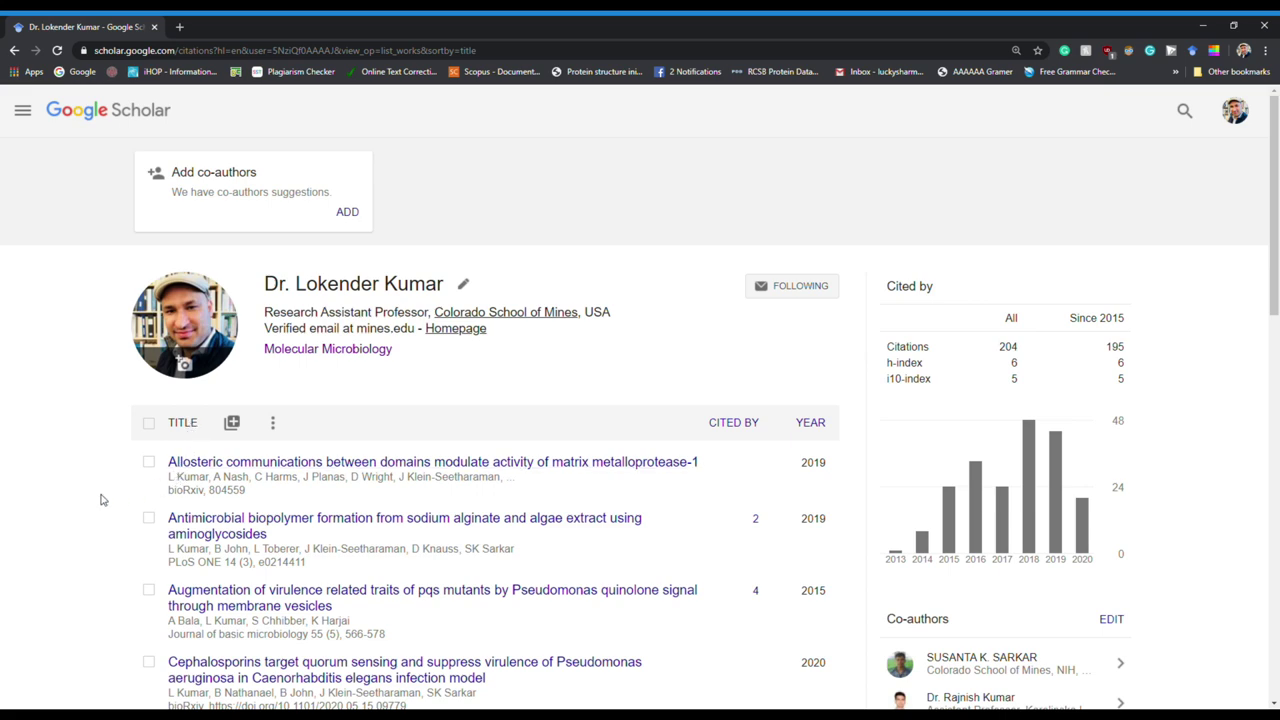
pyautogui.scroll(-2, 100, 499)
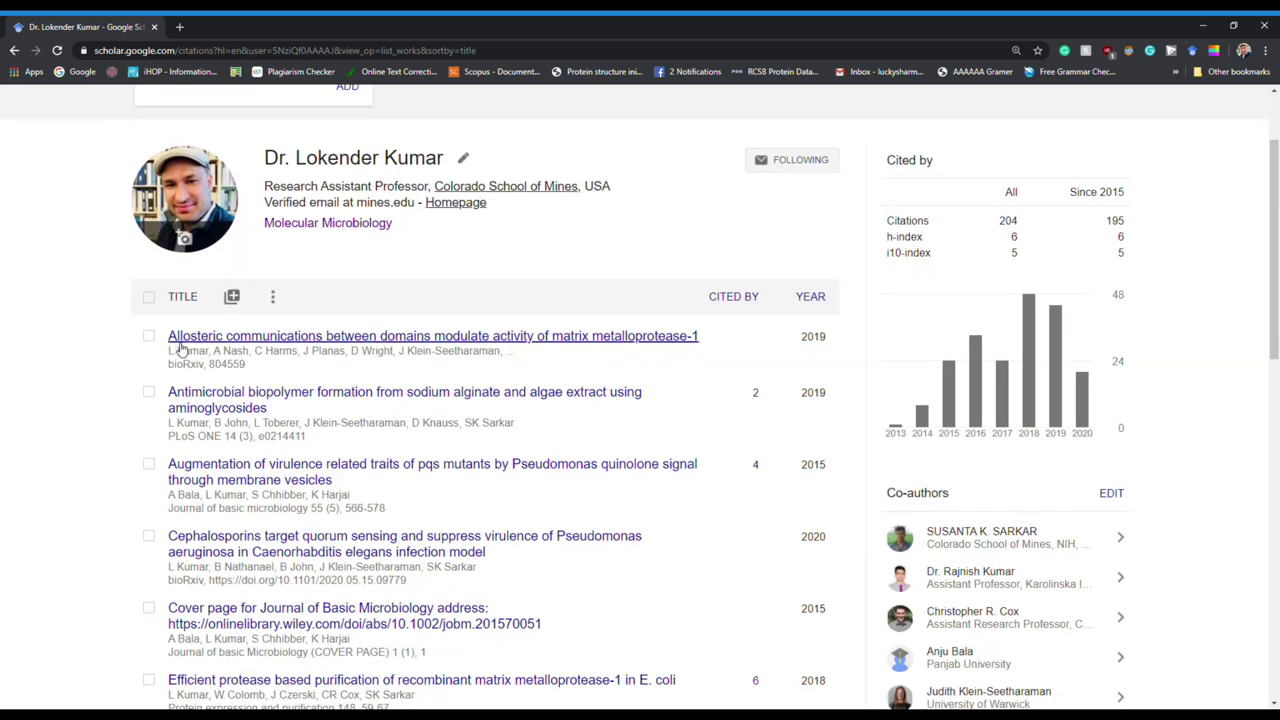
pyautogui.scroll(-1, 181, 390)
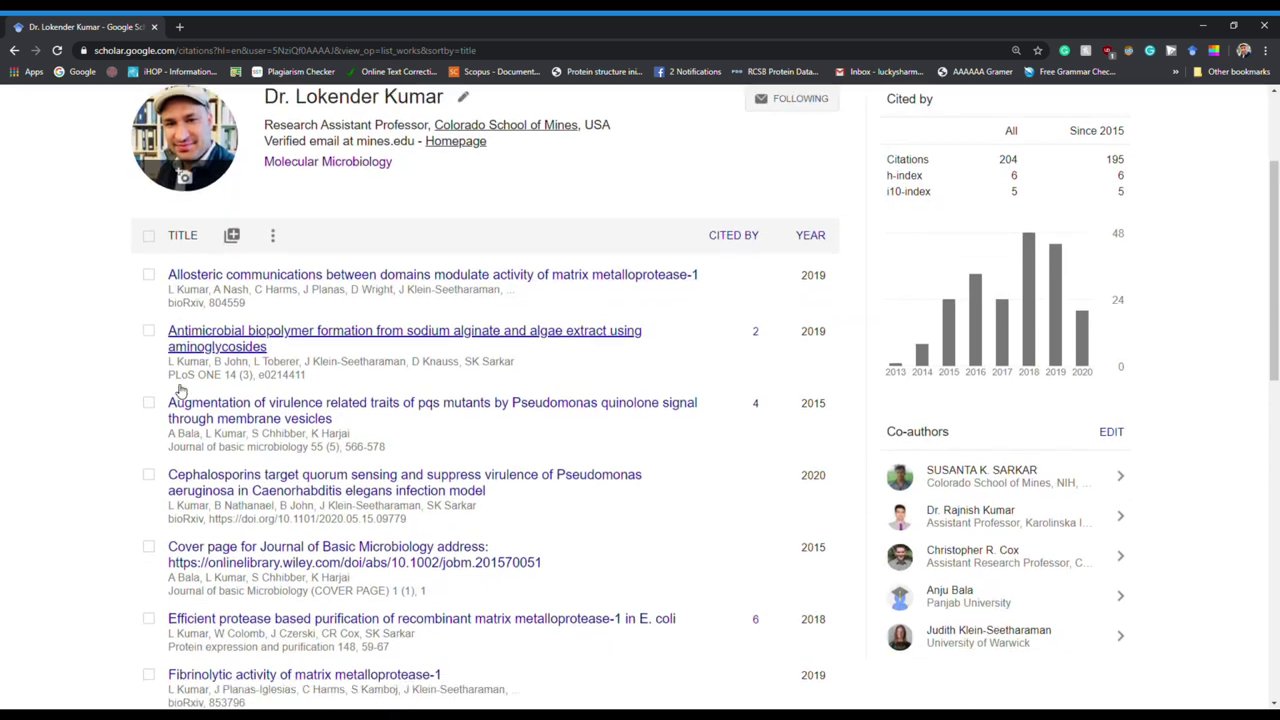
pyautogui.scroll(-1, 86, 398)
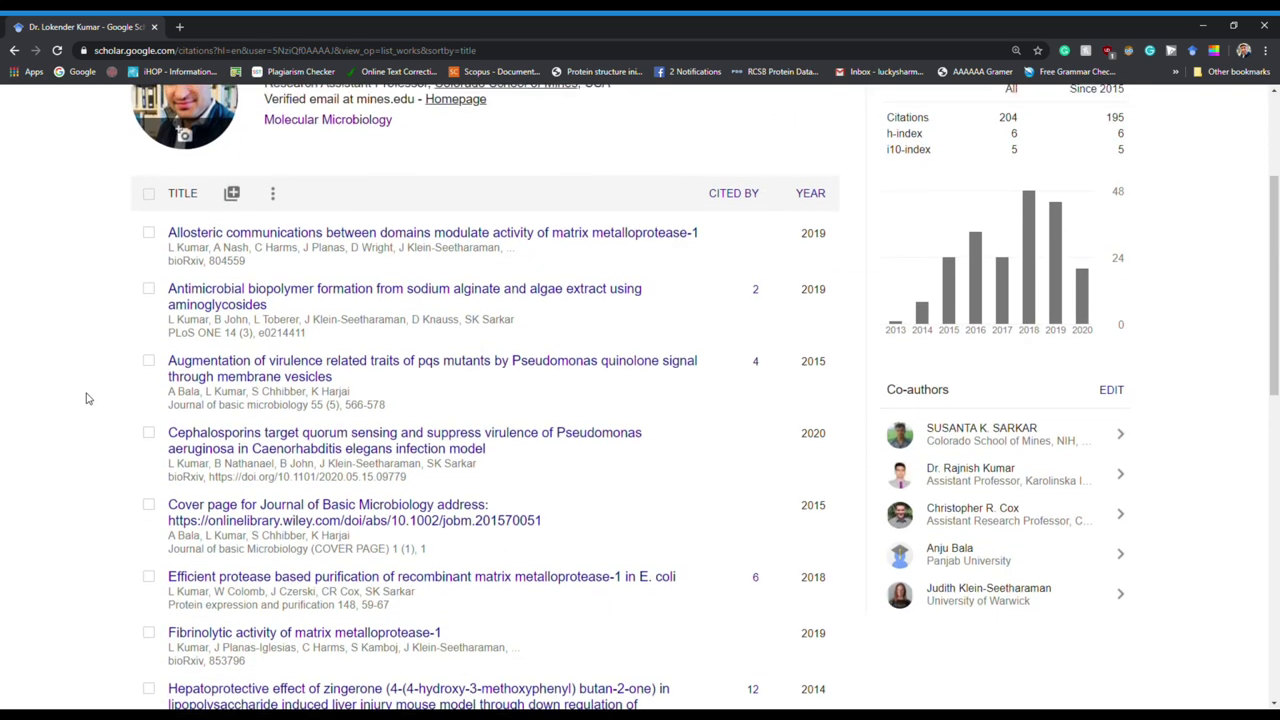
pyautogui.scroll(3, 86, 398)
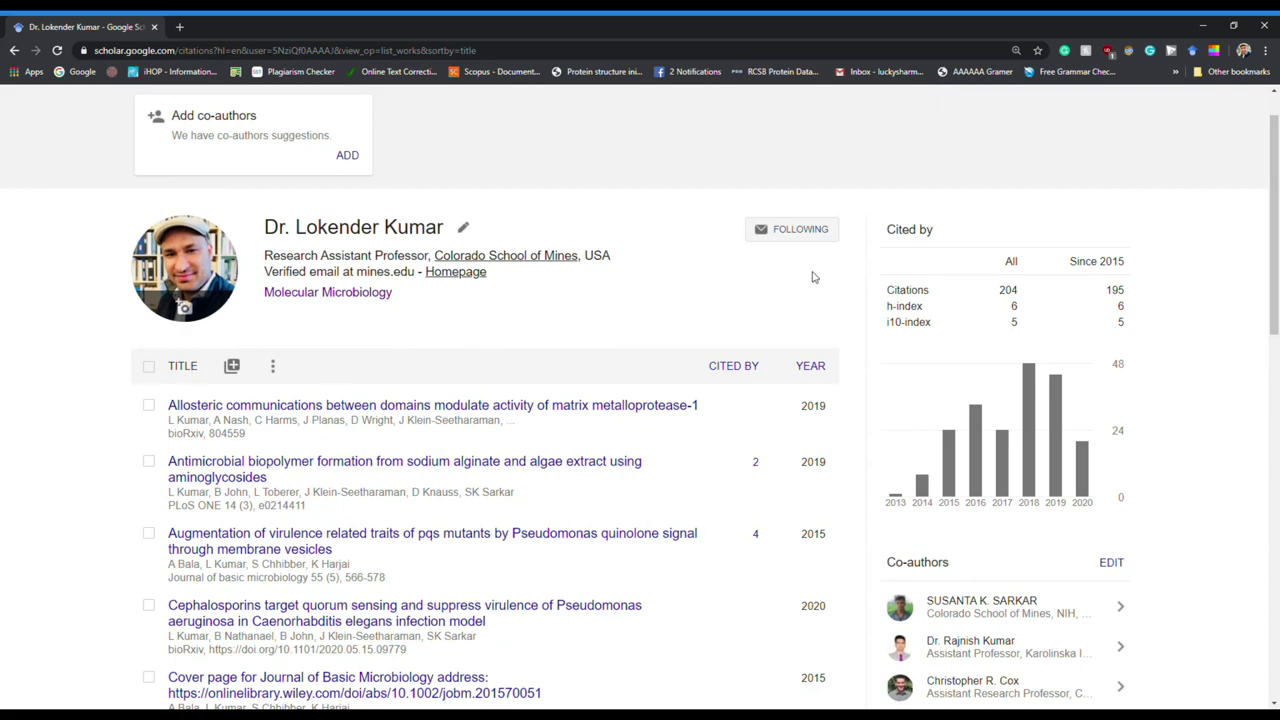
pyautogui.click(726, 369)
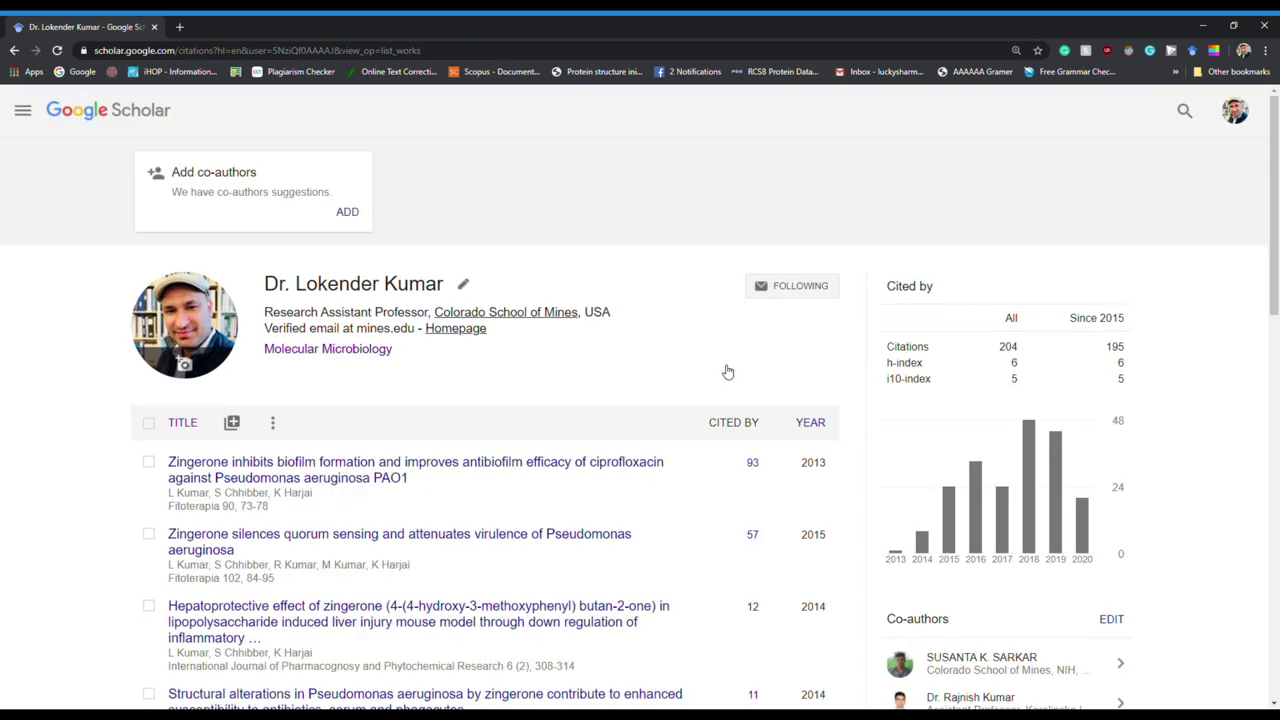
pyautogui.scroll(-2, 727, 371)
pyautogui.scroll(-1, 727, 371)
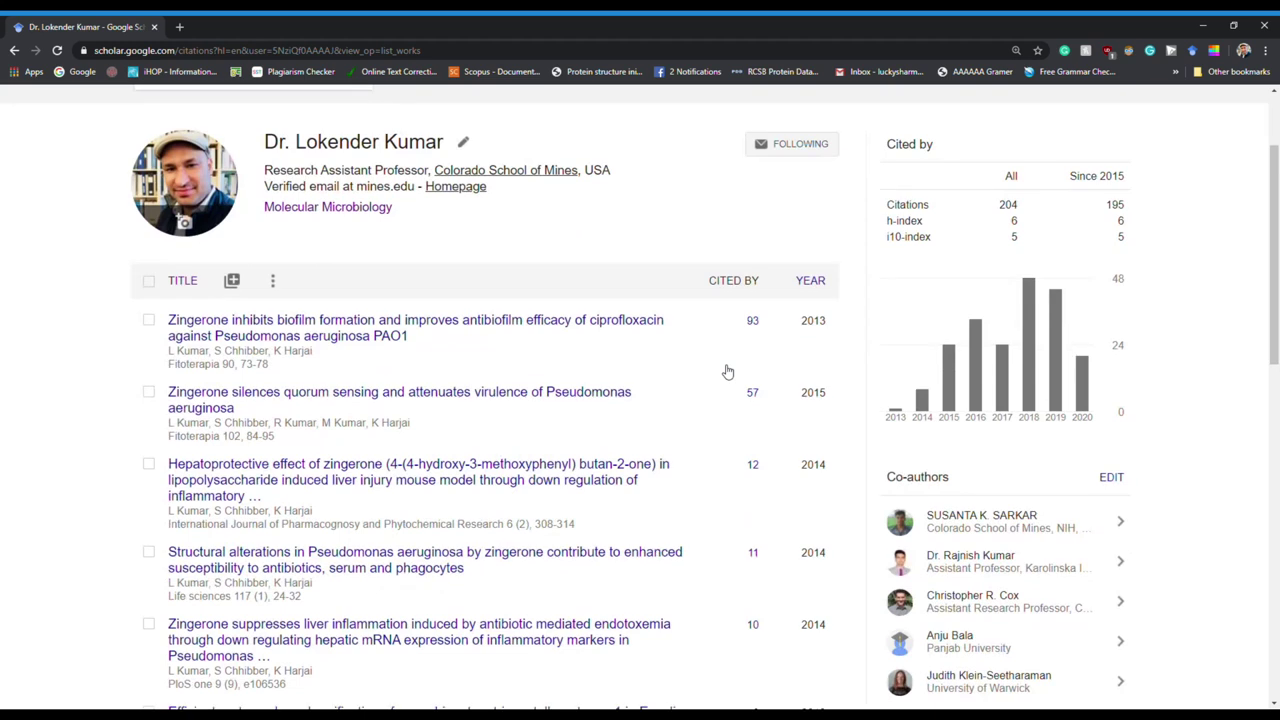
pyautogui.scroll(1, 727, 371)
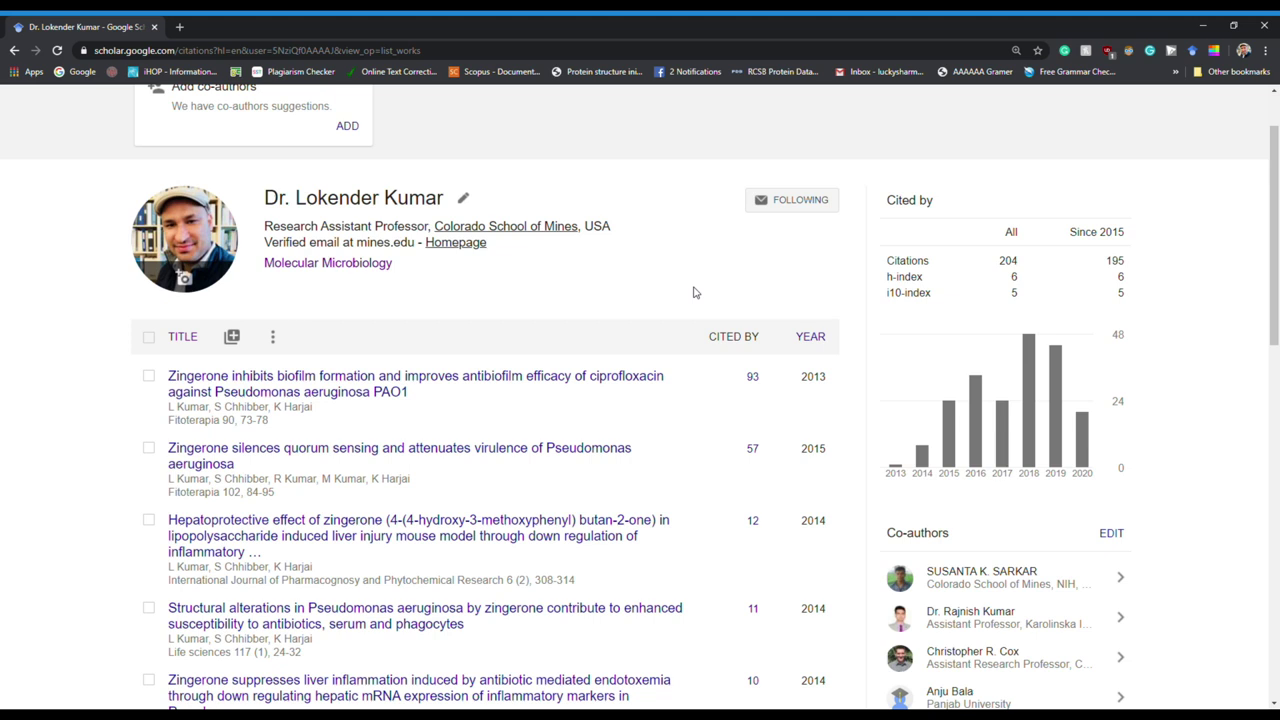
pyautogui.scroll(-1, 695, 292)
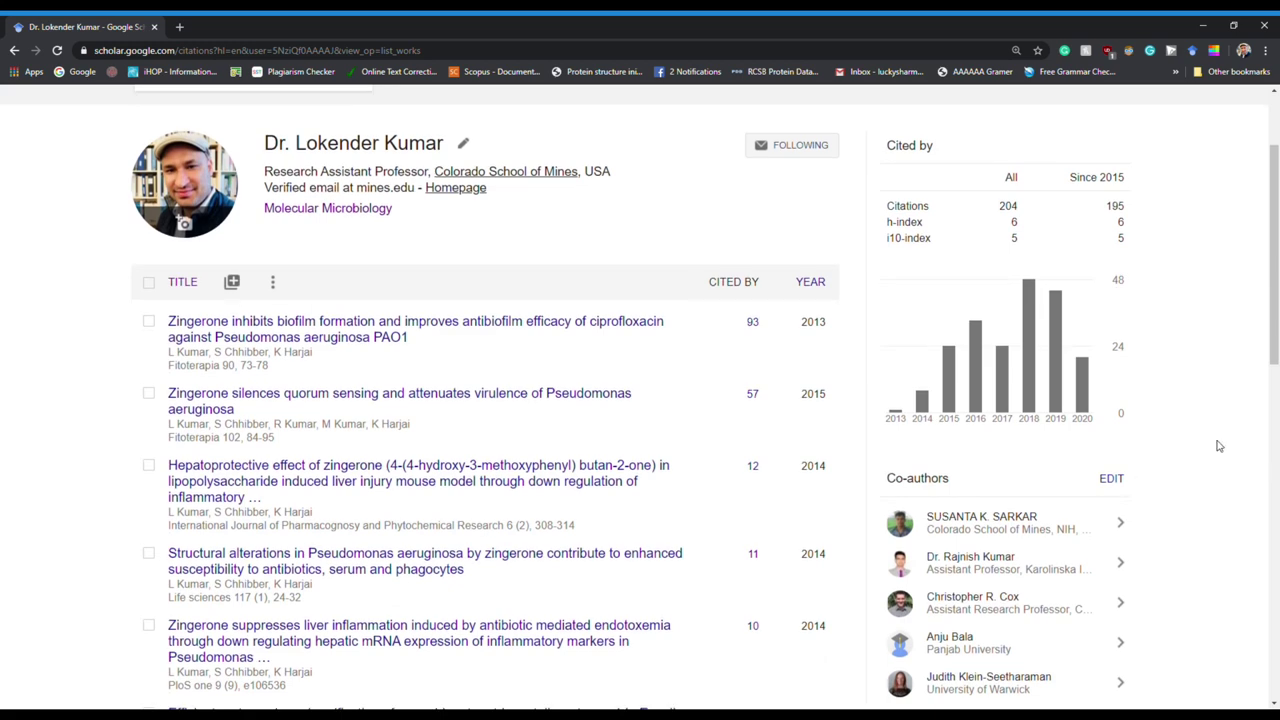
pyautogui.scroll(-2, 1218, 446)
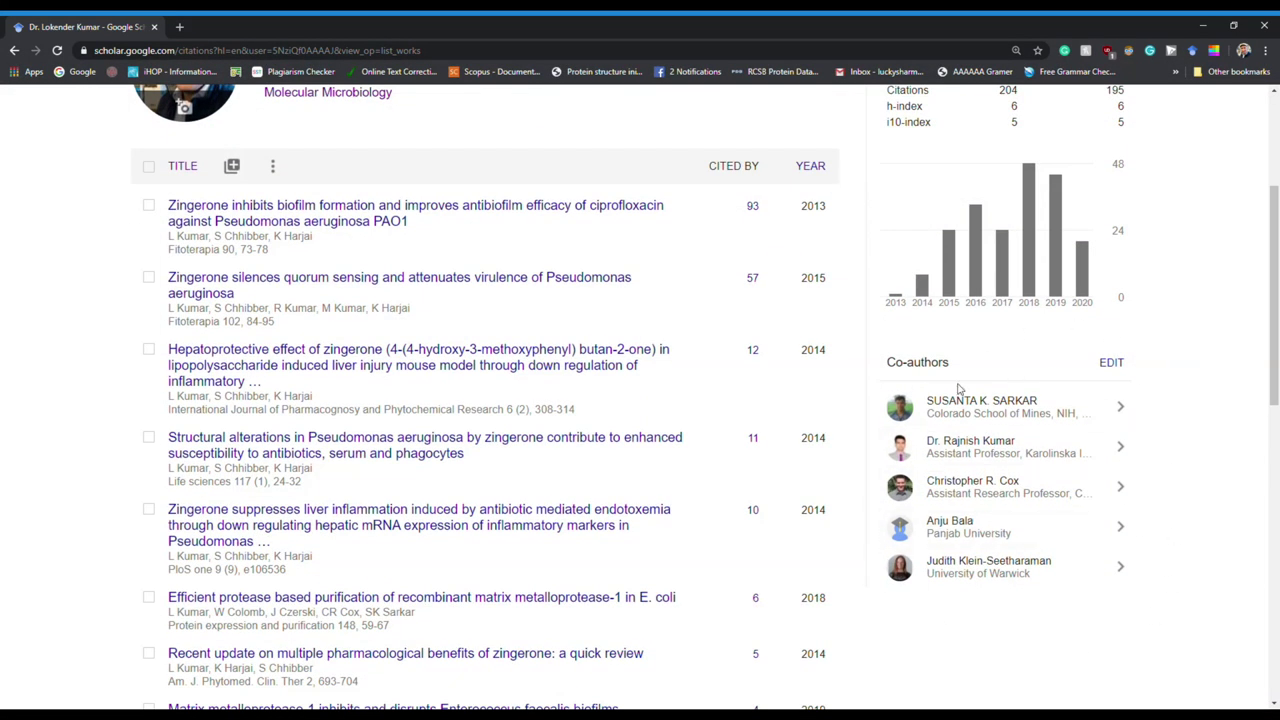
pyautogui.moveTo(1276, 386); pyautogui.dragTo(1277, 300)
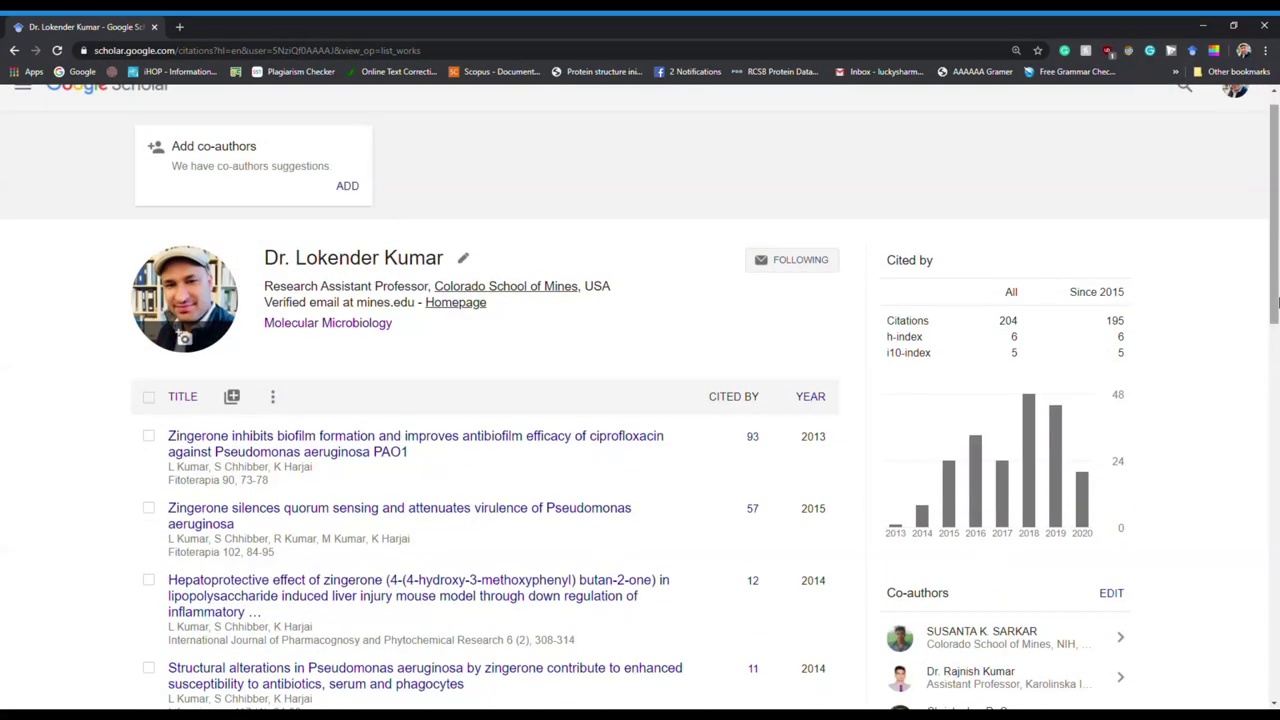
# Open the zingerone antibiofilm paper's record and follow its title to ScienceDirect.
pyautogui.click(341, 452)
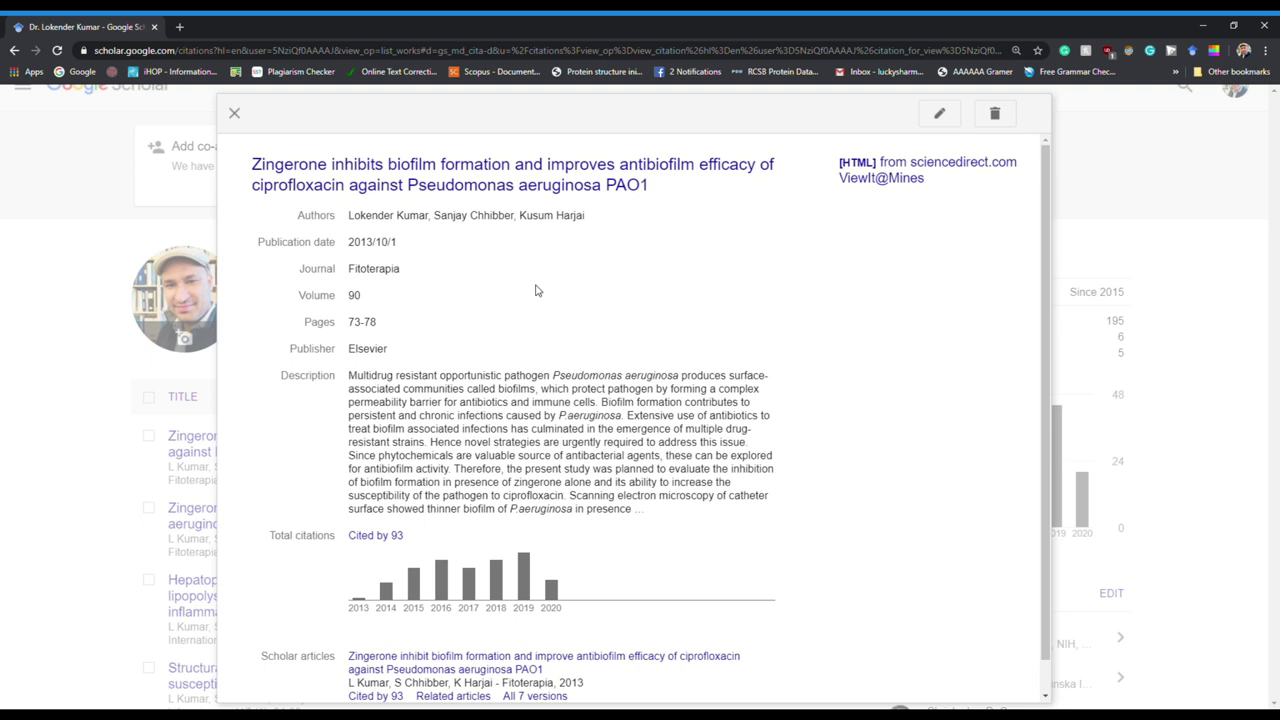
pyautogui.scroll(-1, 535, 290)
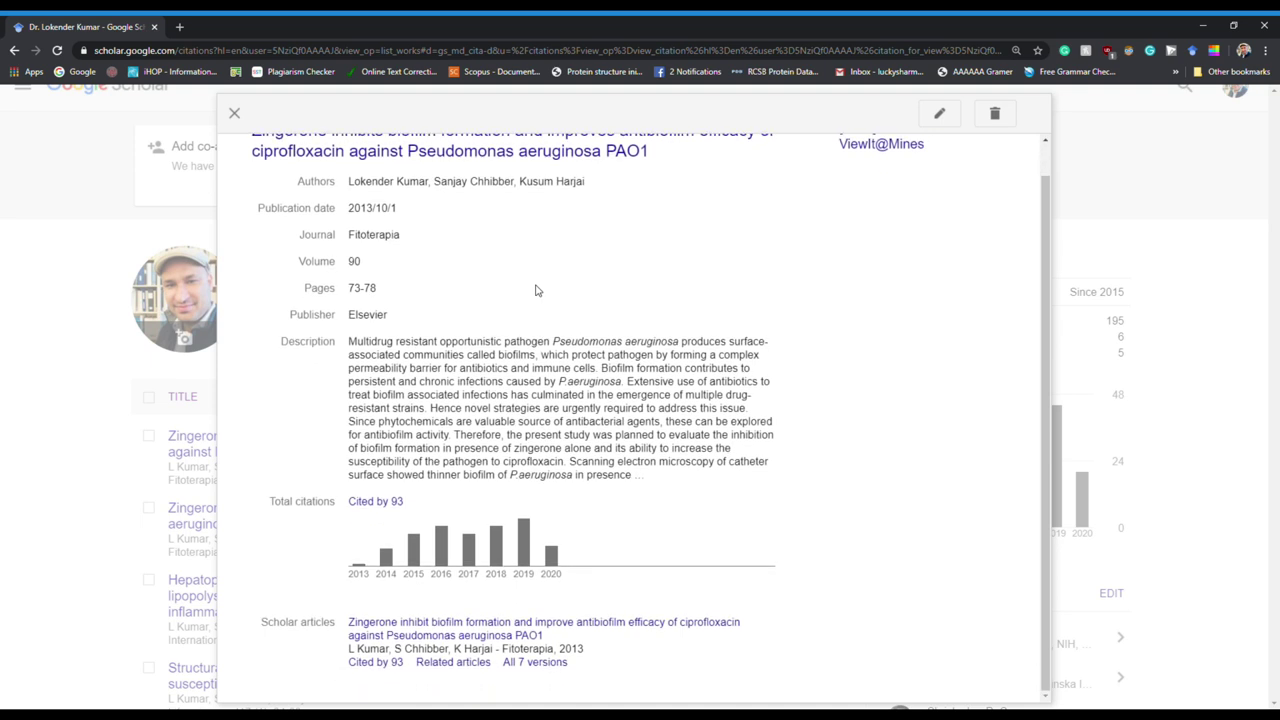
pyautogui.scroll(1, 566, 329)
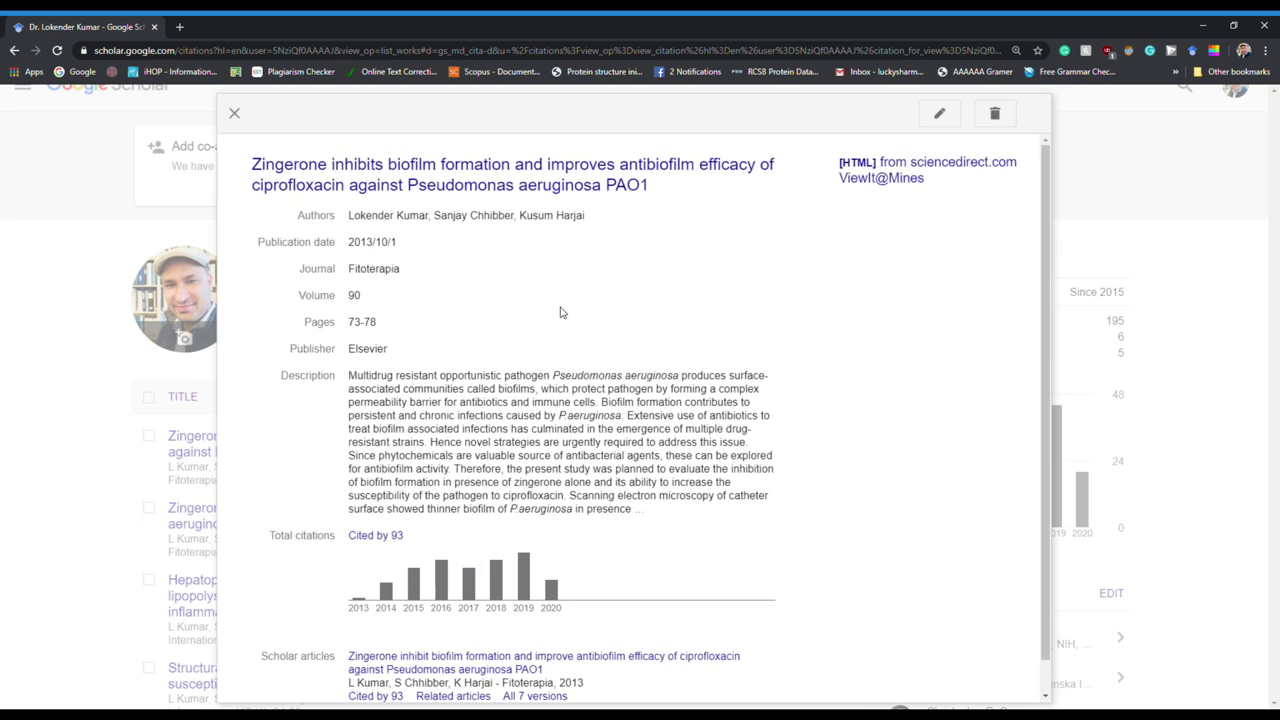
pyautogui.click(537, 189)
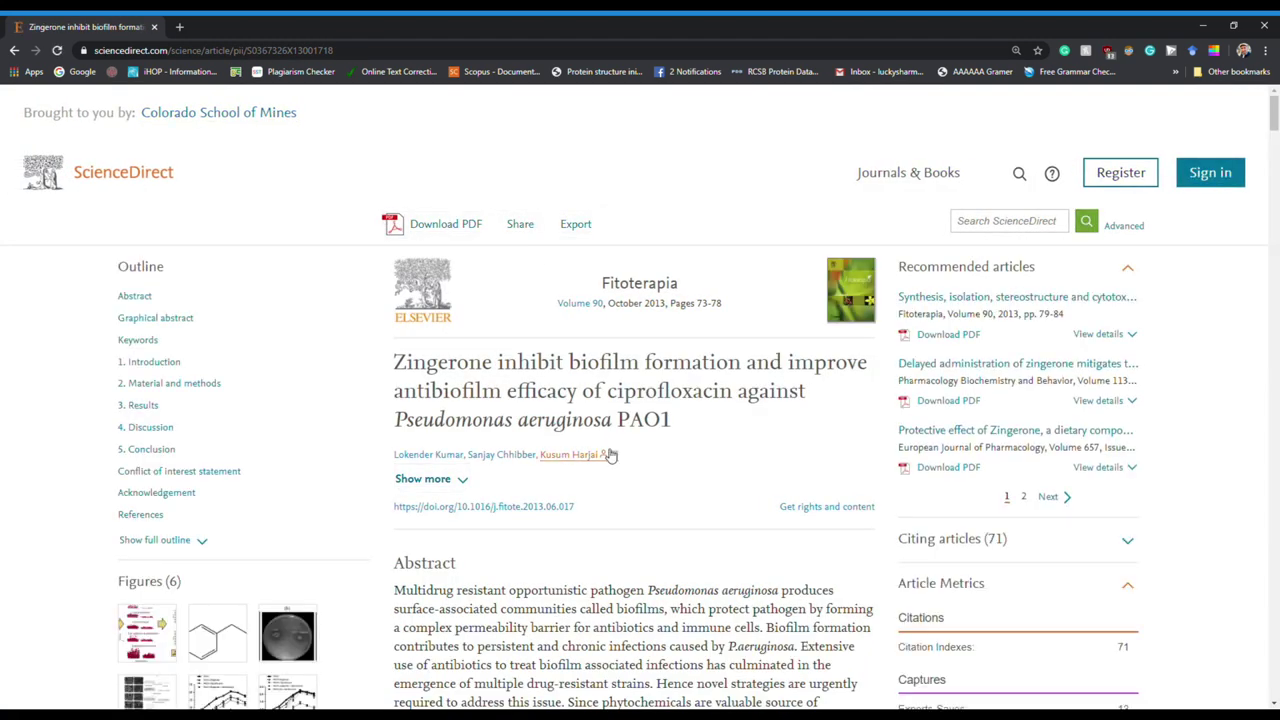
# Open the zingerone article's PDF, read through its six pages, then close the PDF tab.
pyautogui.click(457, 234)
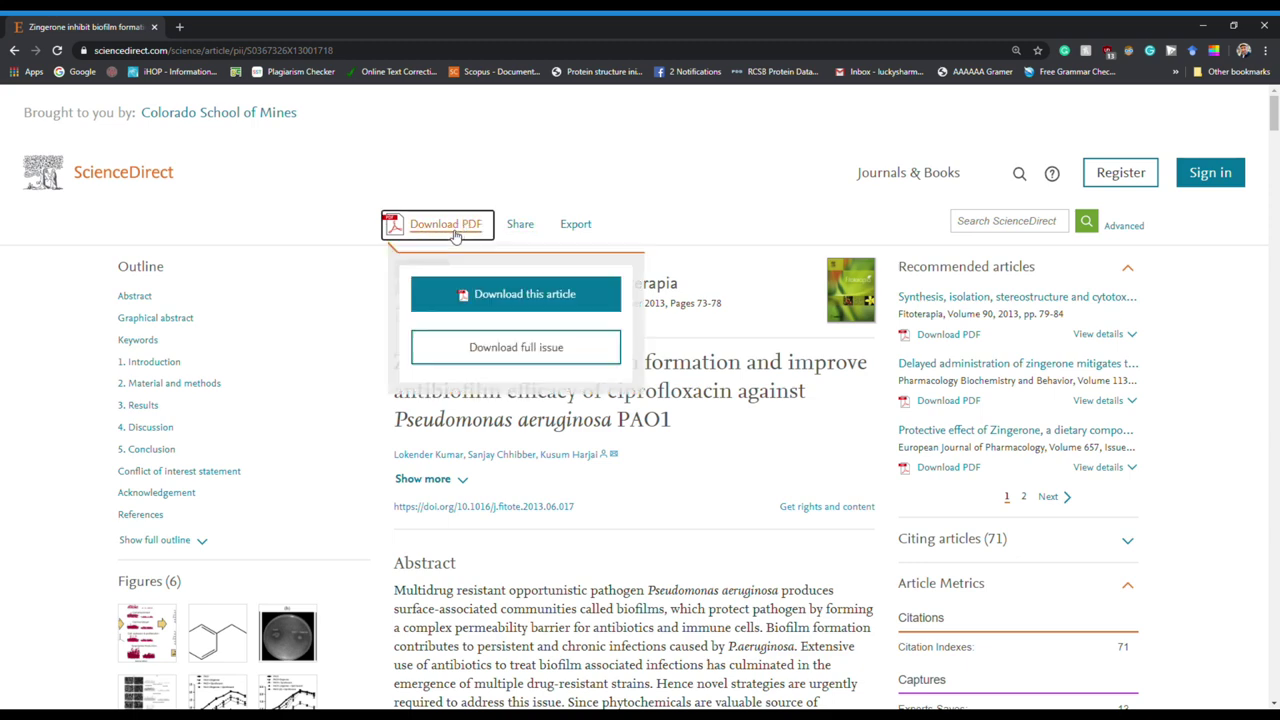
pyautogui.click(490, 291)
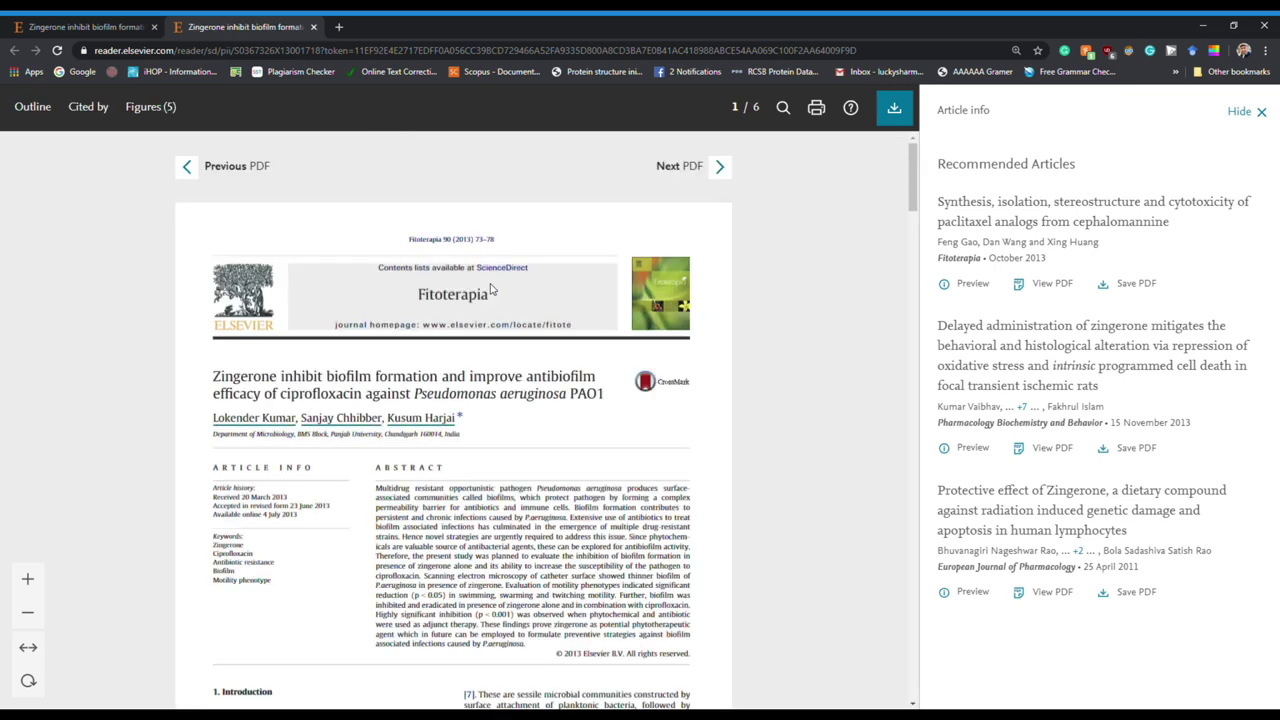
pyautogui.scroll(-5, 515, 383)
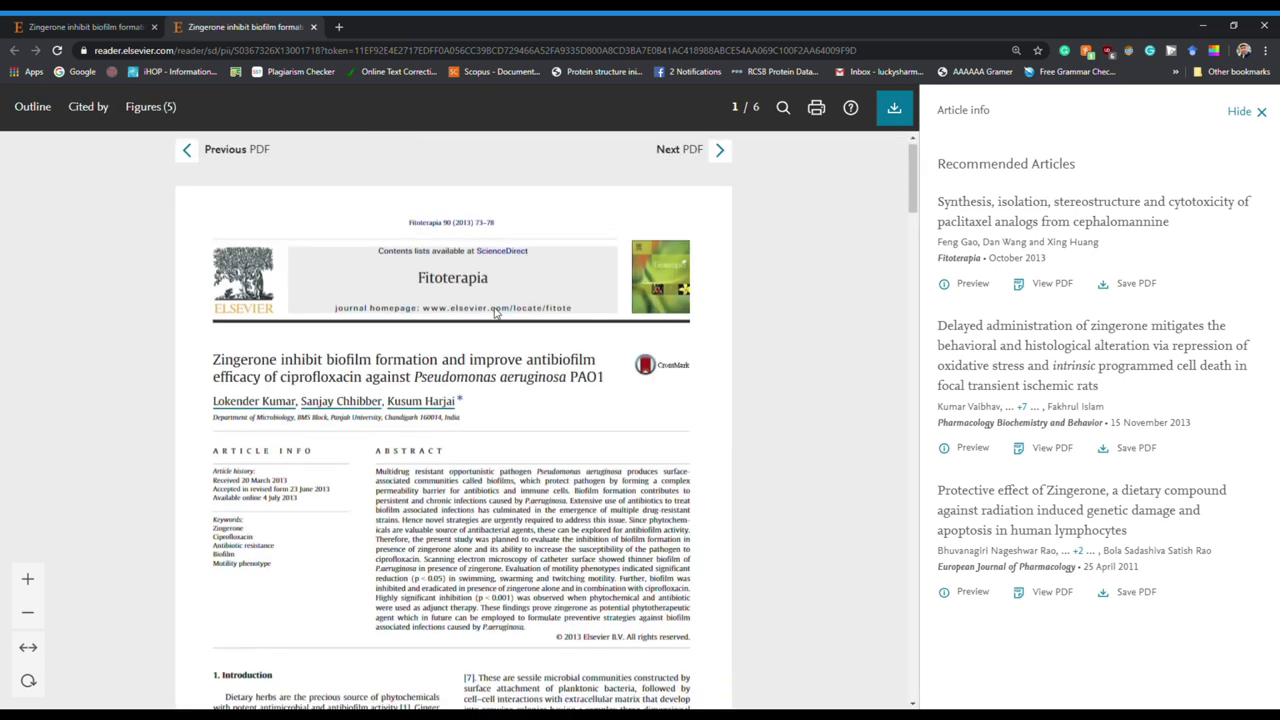
pyautogui.scroll(-10, 500, 313)
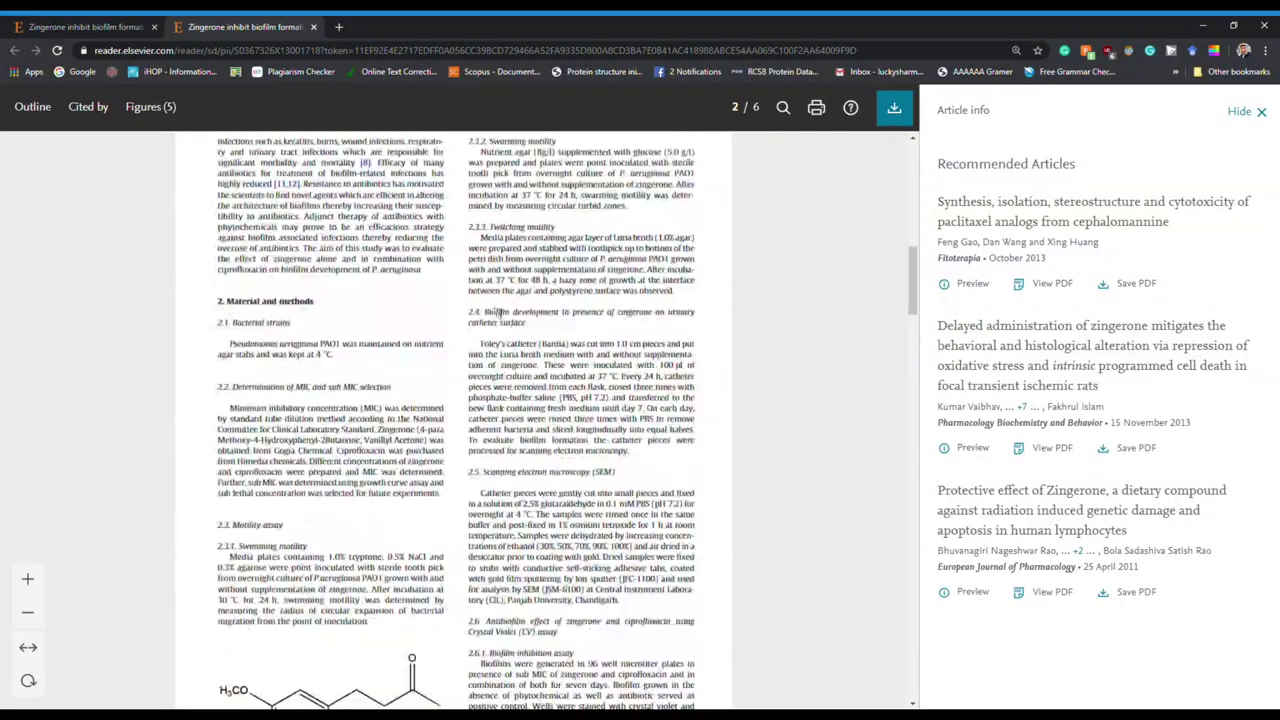
pyautogui.scroll(-10, 500, 313)
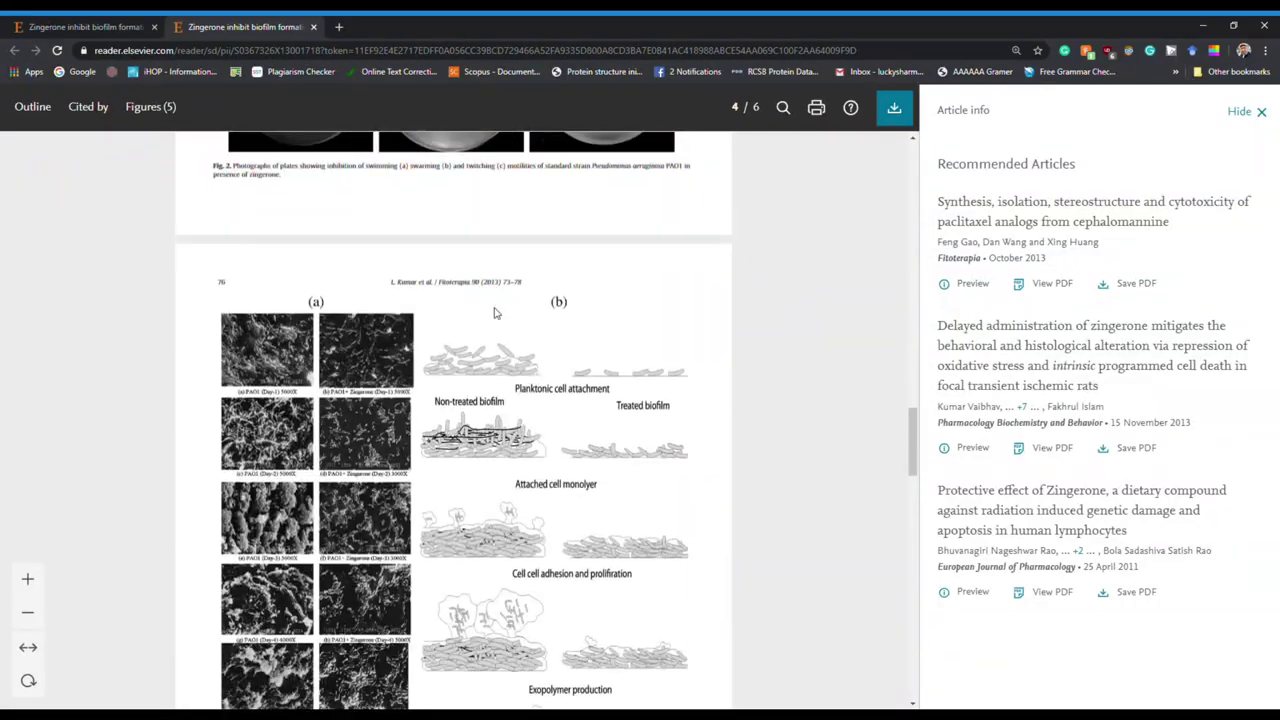
pyautogui.scroll(-6, 493, 313)
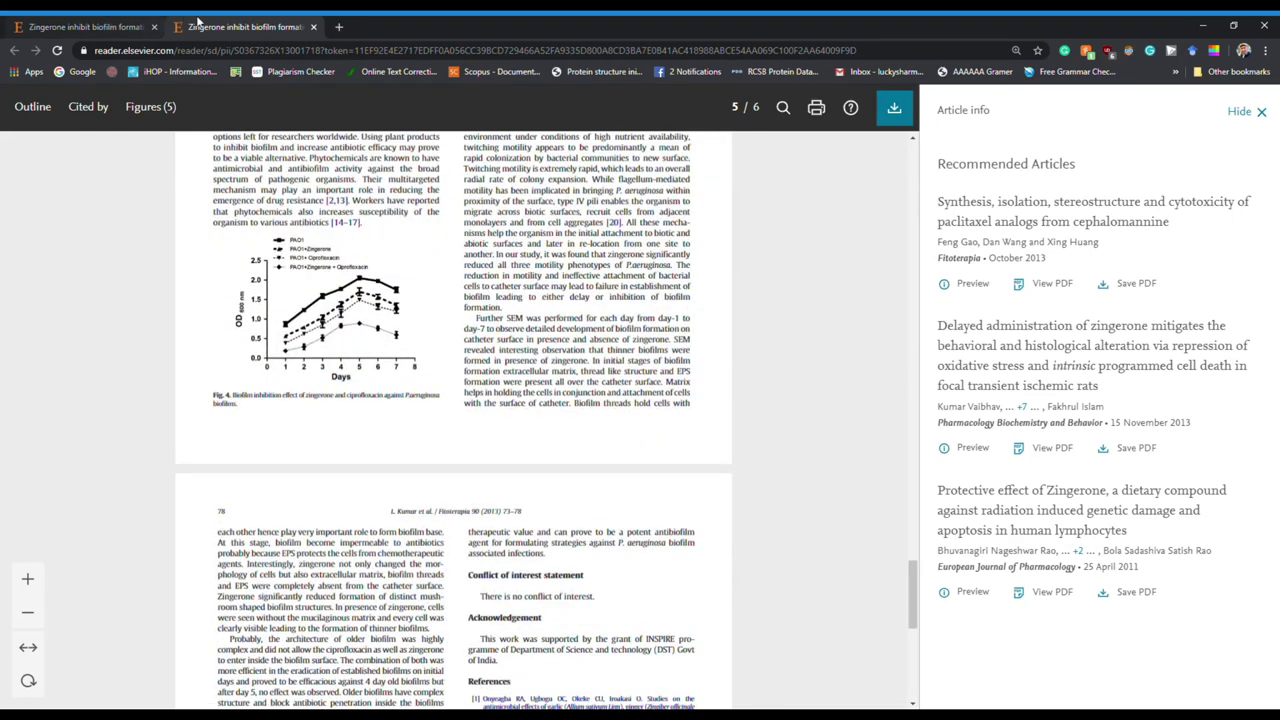
pyautogui.click(313, 28)
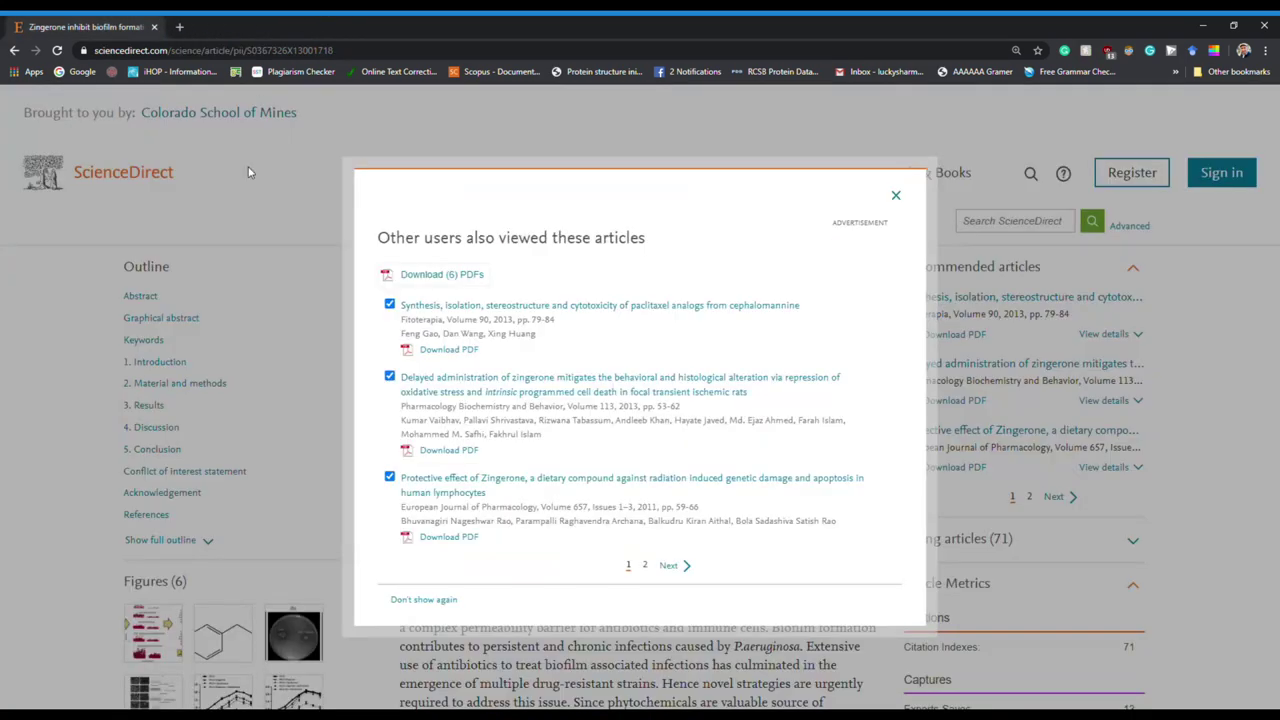
# Return to Scholar and list the roughly 101 articles related to the zingerone paper.
pyautogui.click(14, 50)
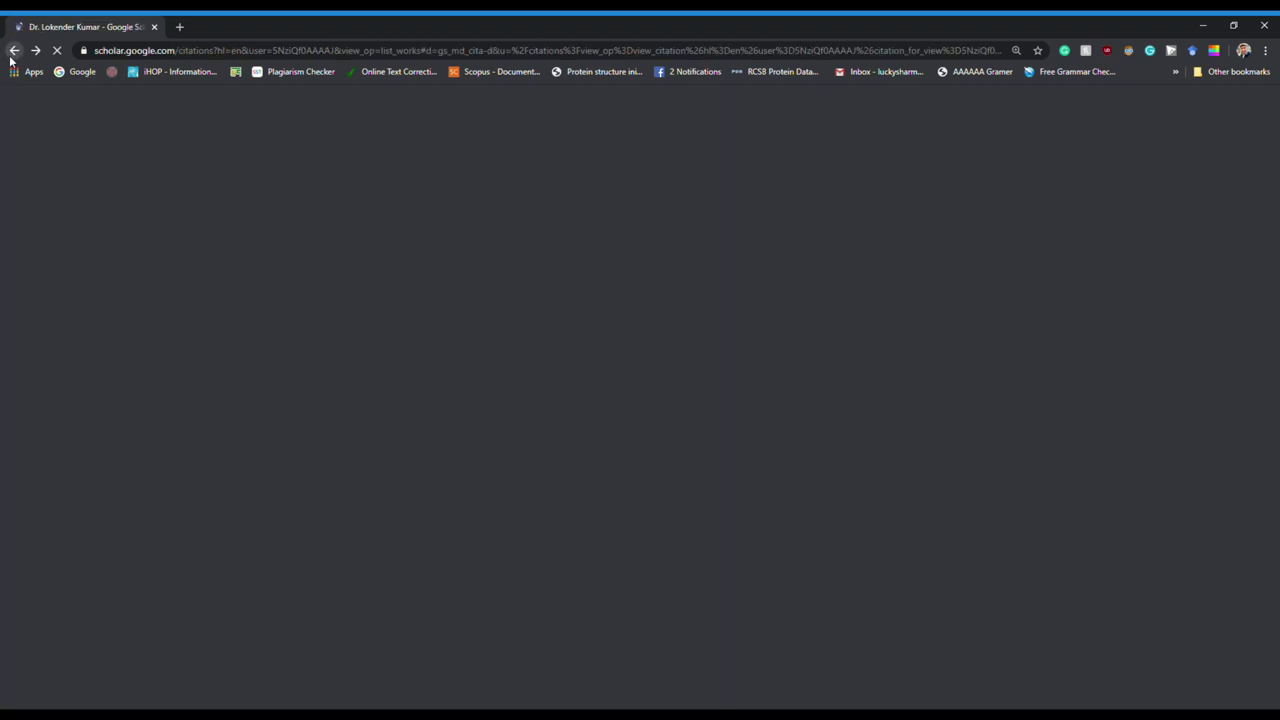
pyautogui.scroll(-1, 607, 307)
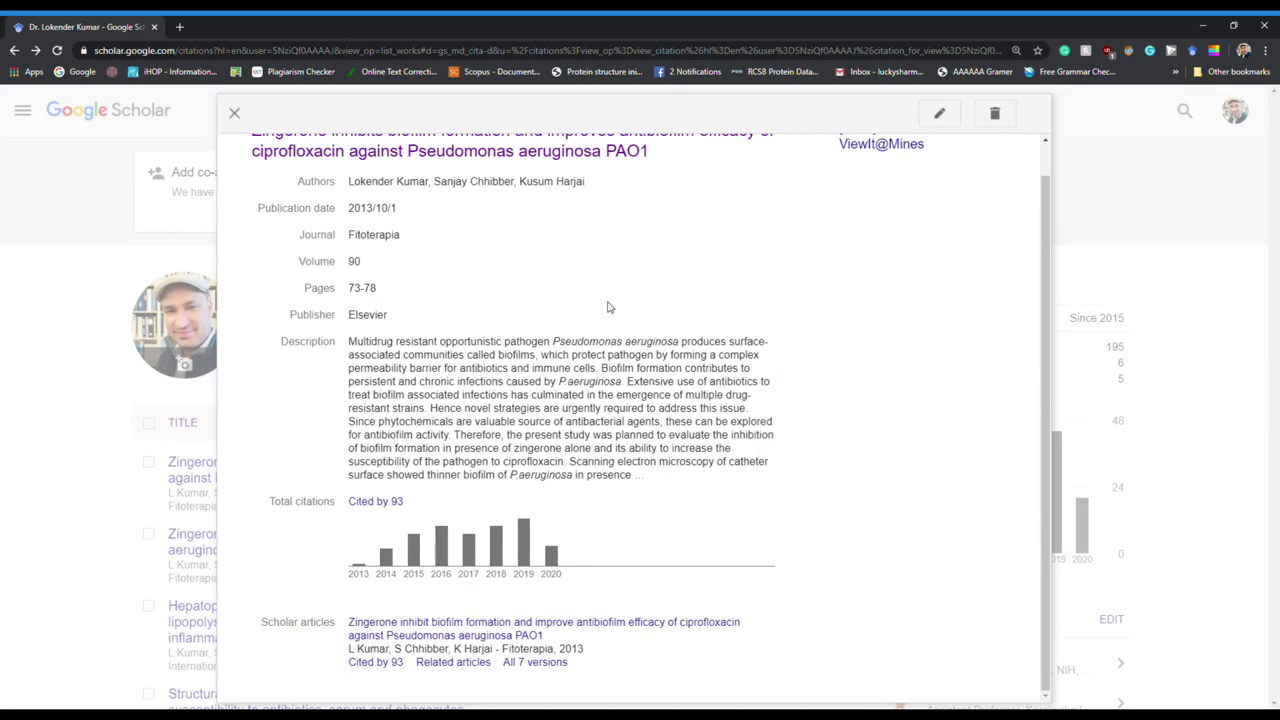
pyautogui.click(450, 667)
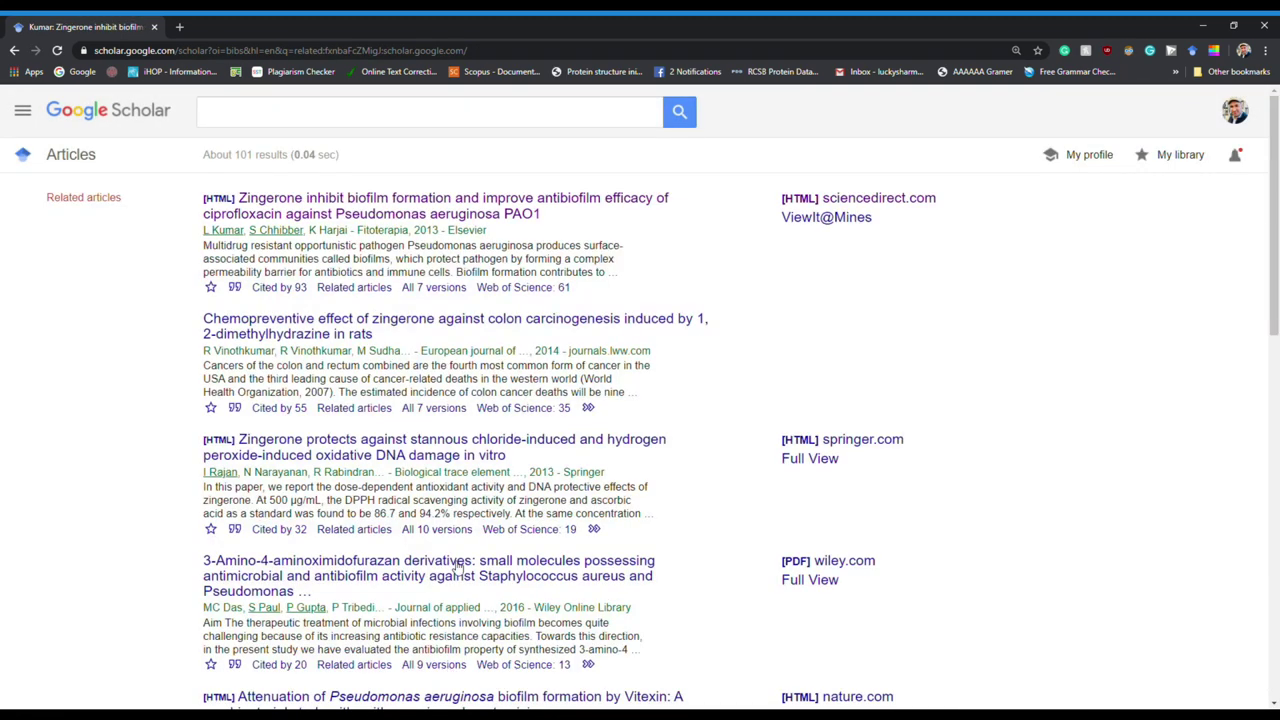
pyautogui.scroll(-1, 558, 512)
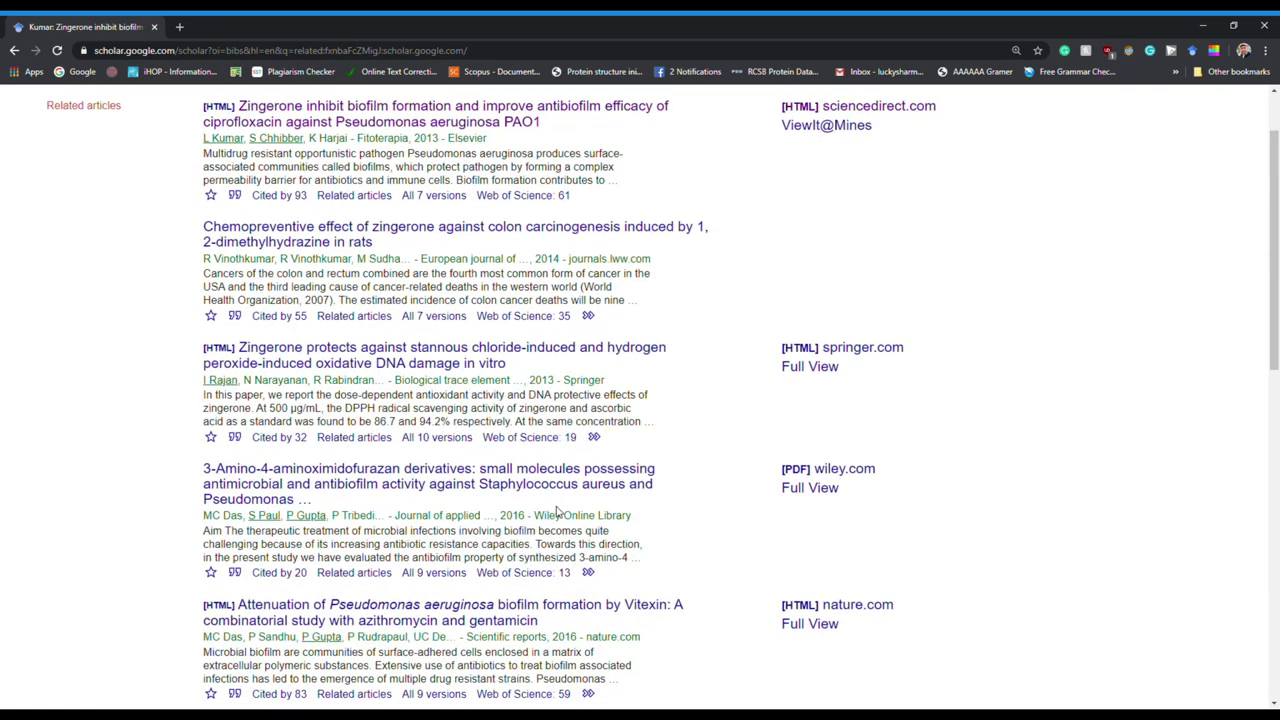
pyautogui.scroll(1, 558, 512)
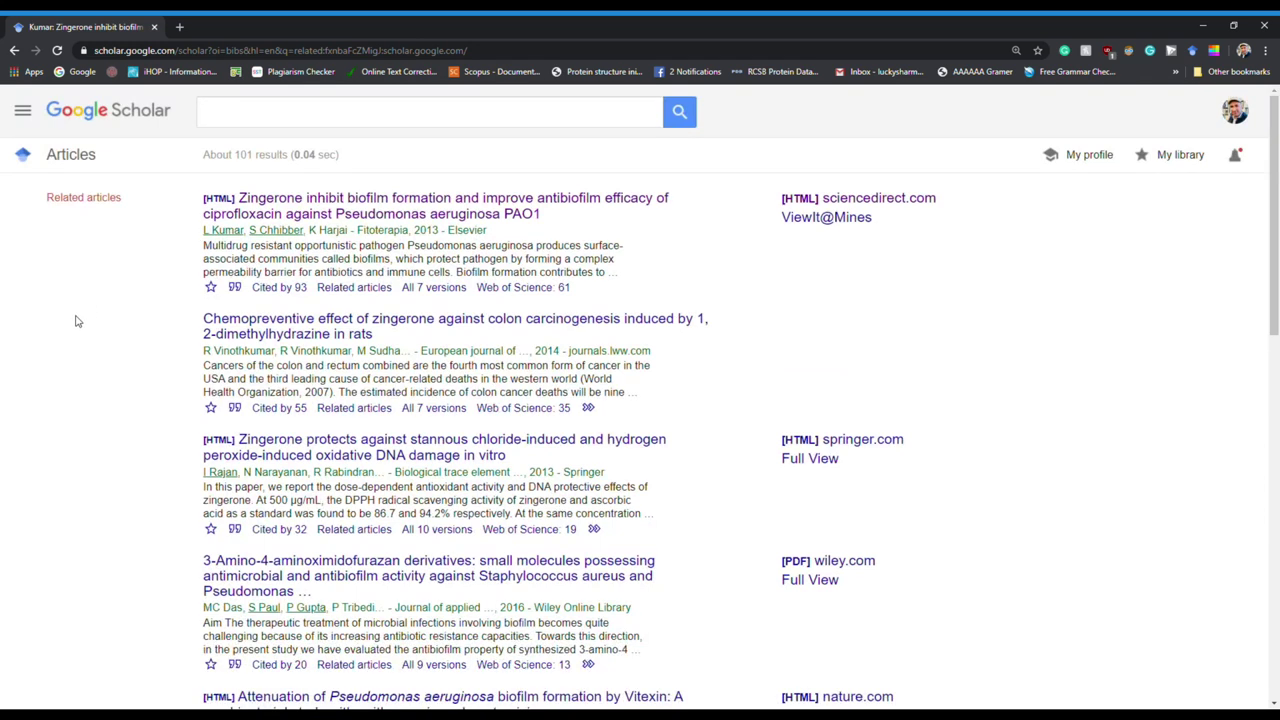
# Return to the author's profile and close the article's citation details.
pyautogui.click(14, 51)
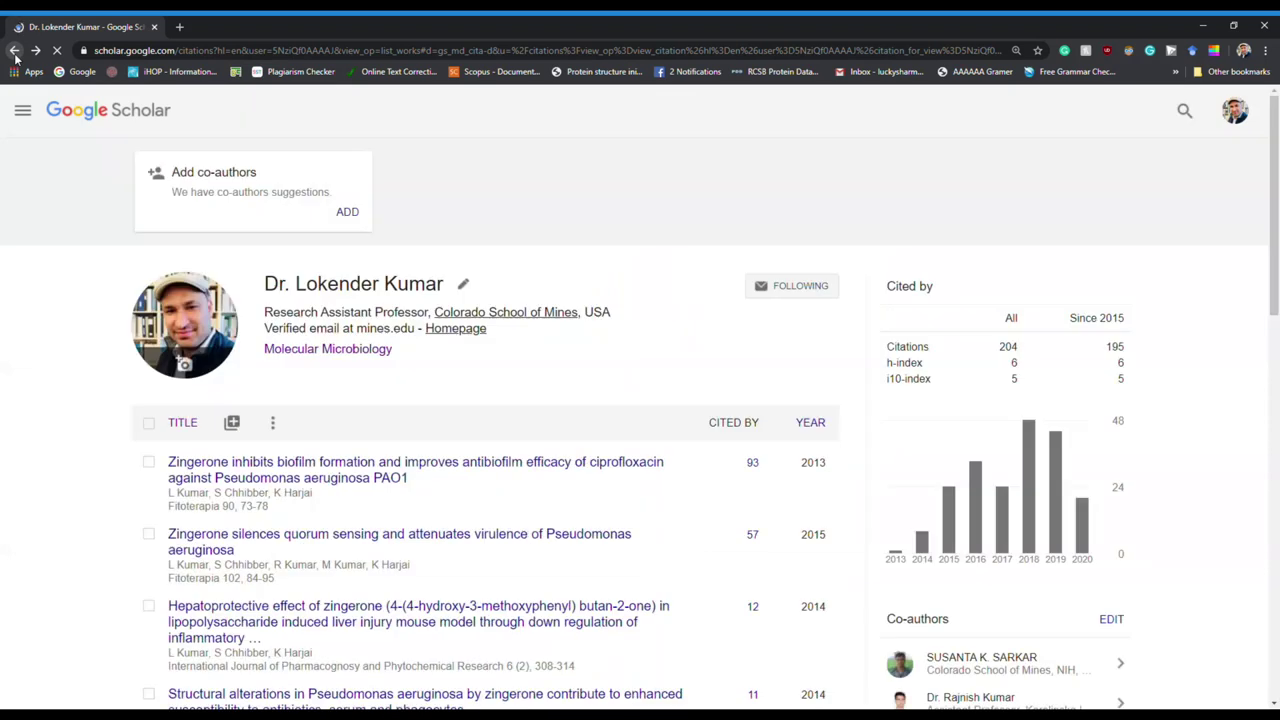
pyautogui.scroll(-1, 460, 315)
pyautogui.scroll(1, 460, 315)
pyautogui.scroll(-1, 460, 315)
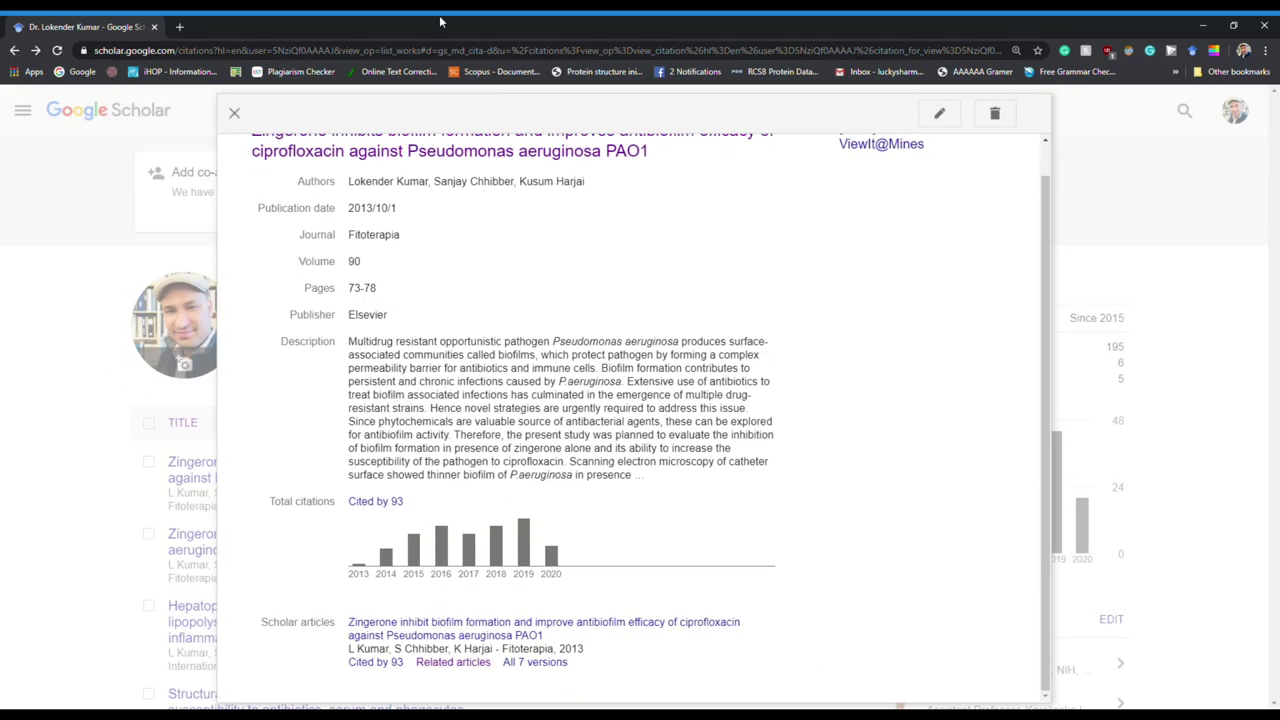
pyautogui.click(234, 114)
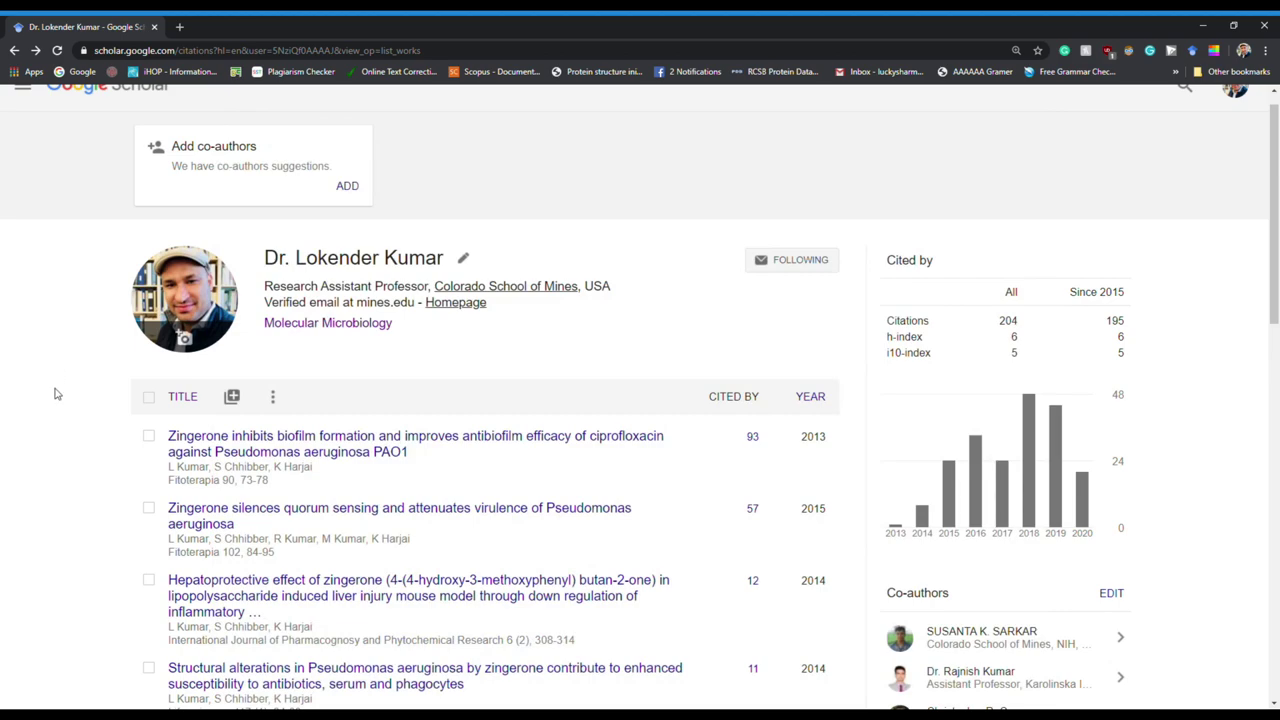
# Review the profile's articles and 204-citation metrics, then bring up the navigation menu.
pyautogui.scroll(-5, 55, 393)
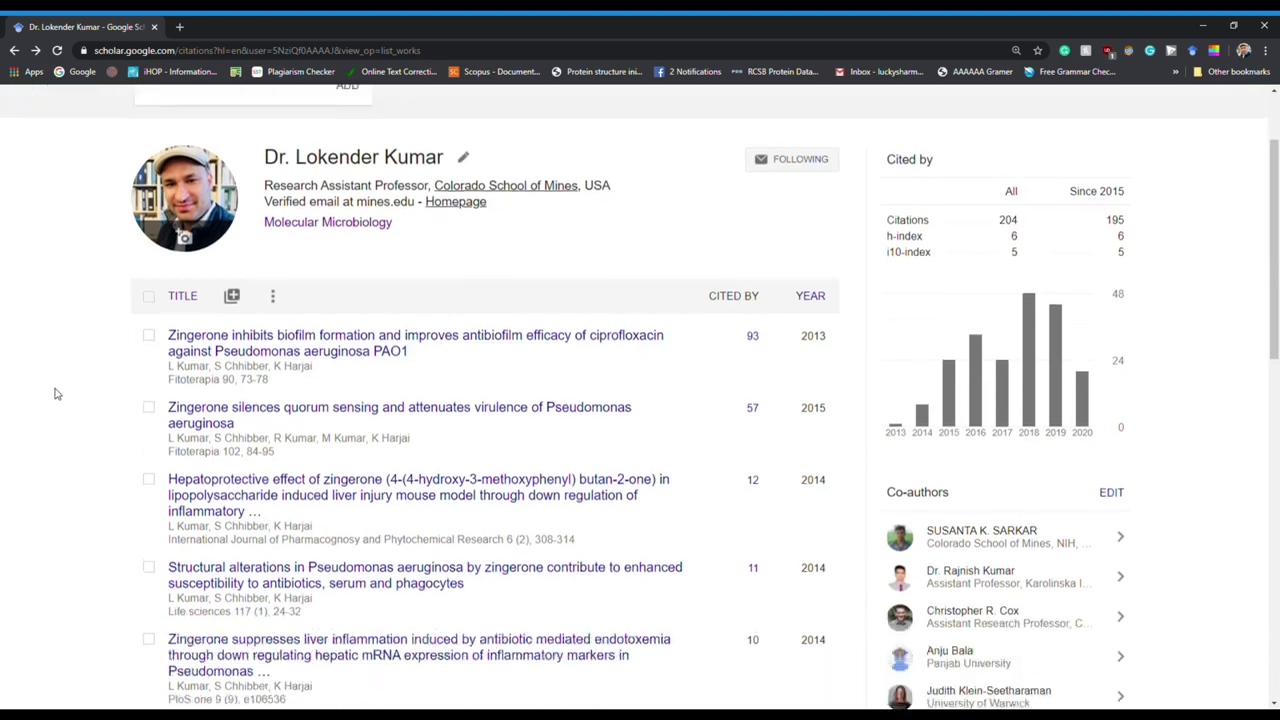
pyautogui.scroll(-3, 55, 393)
pyautogui.scroll(8, 55, 393)
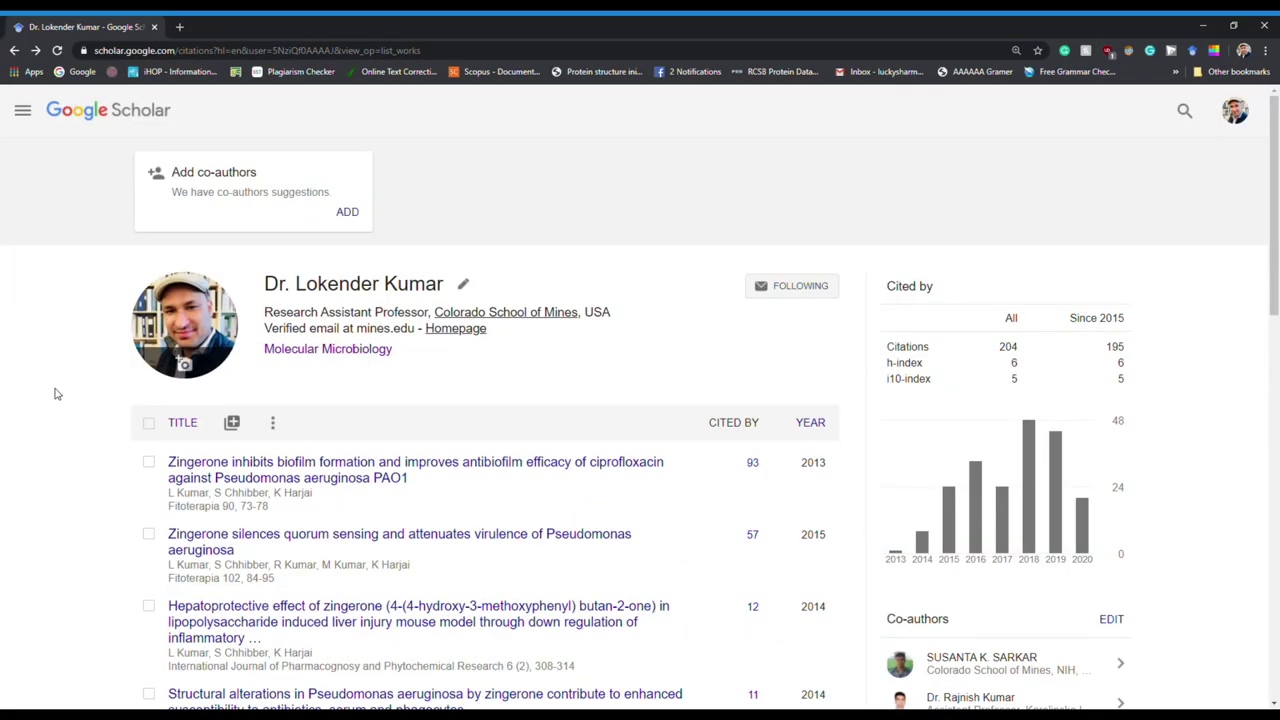
pyautogui.scroll(-1, 55, 393)
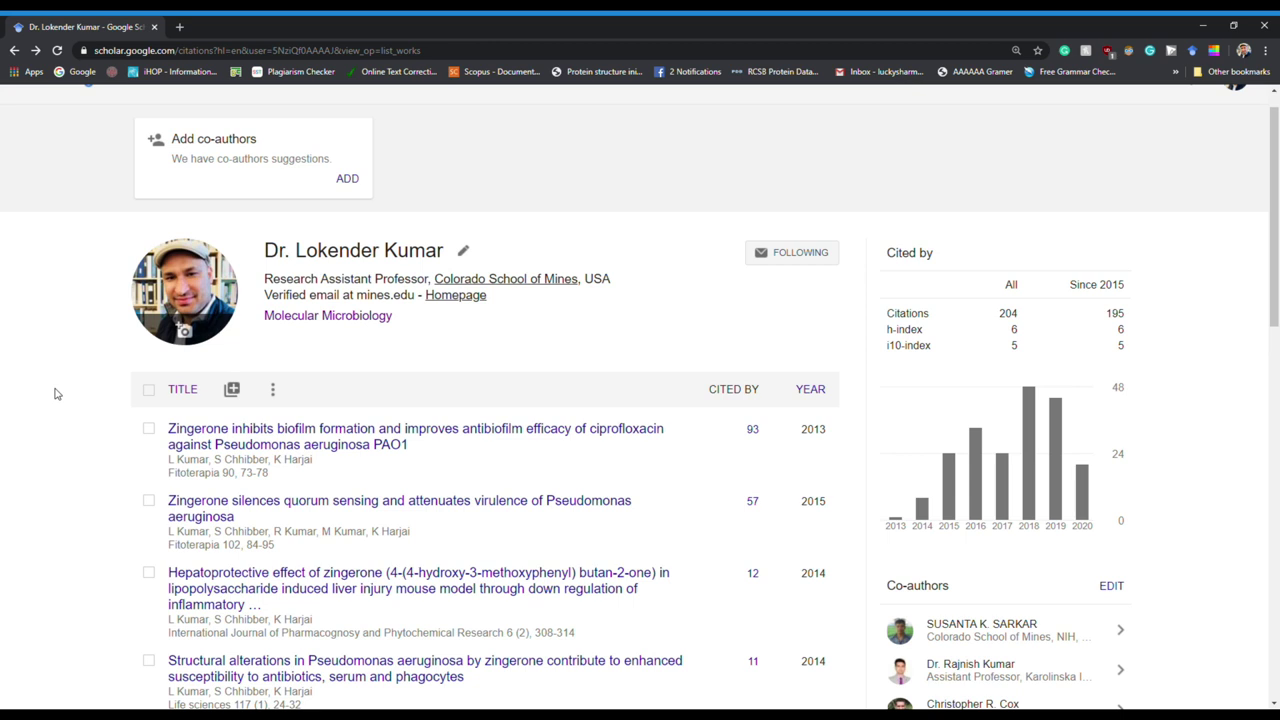
pyautogui.scroll(-1, 55, 393)
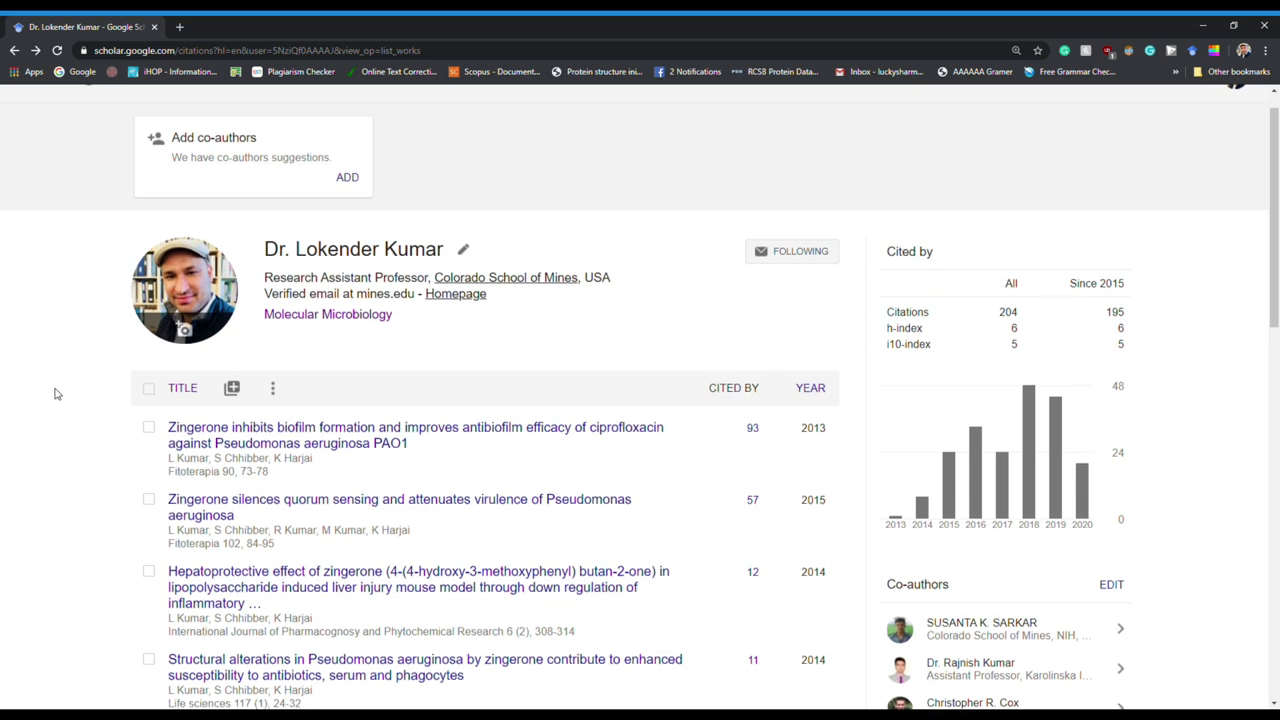
pyautogui.scroll(1, 55, 393)
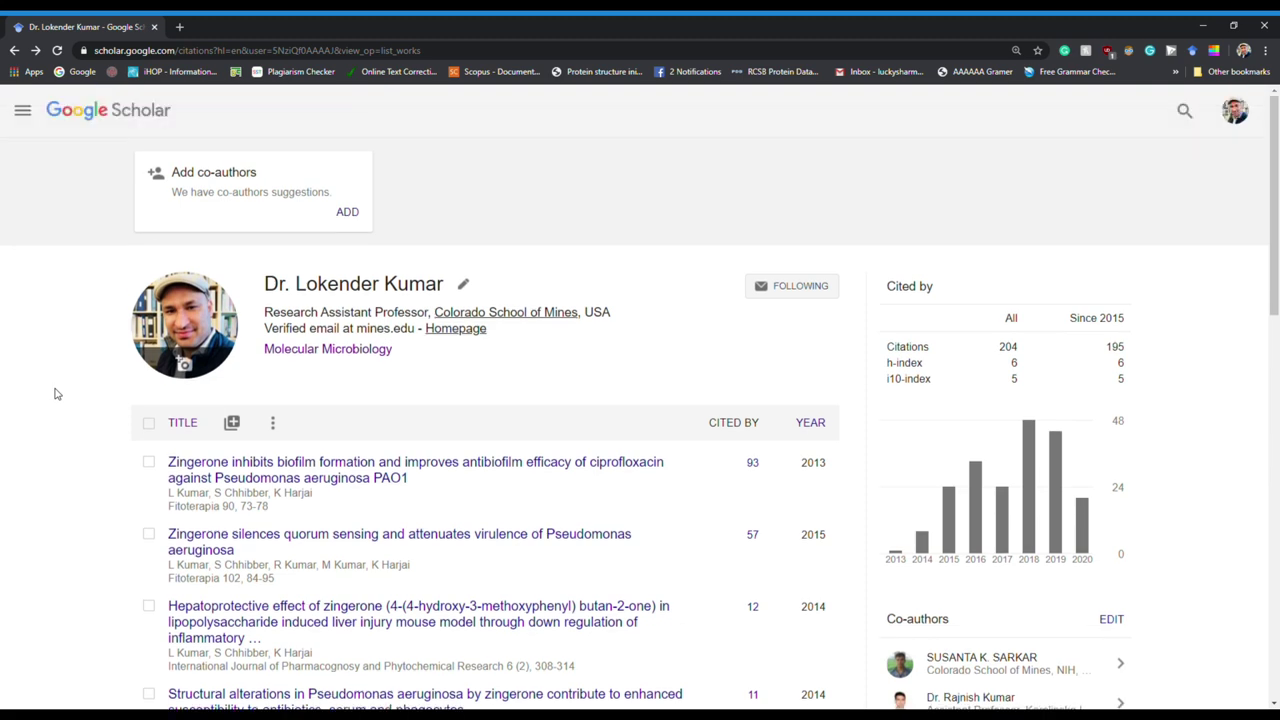
pyautogui.click(22, 110)
# View My library filtered Since 2020, try Since 2019, revert, and reopen the menu.
pyautogui.click(56, 195)
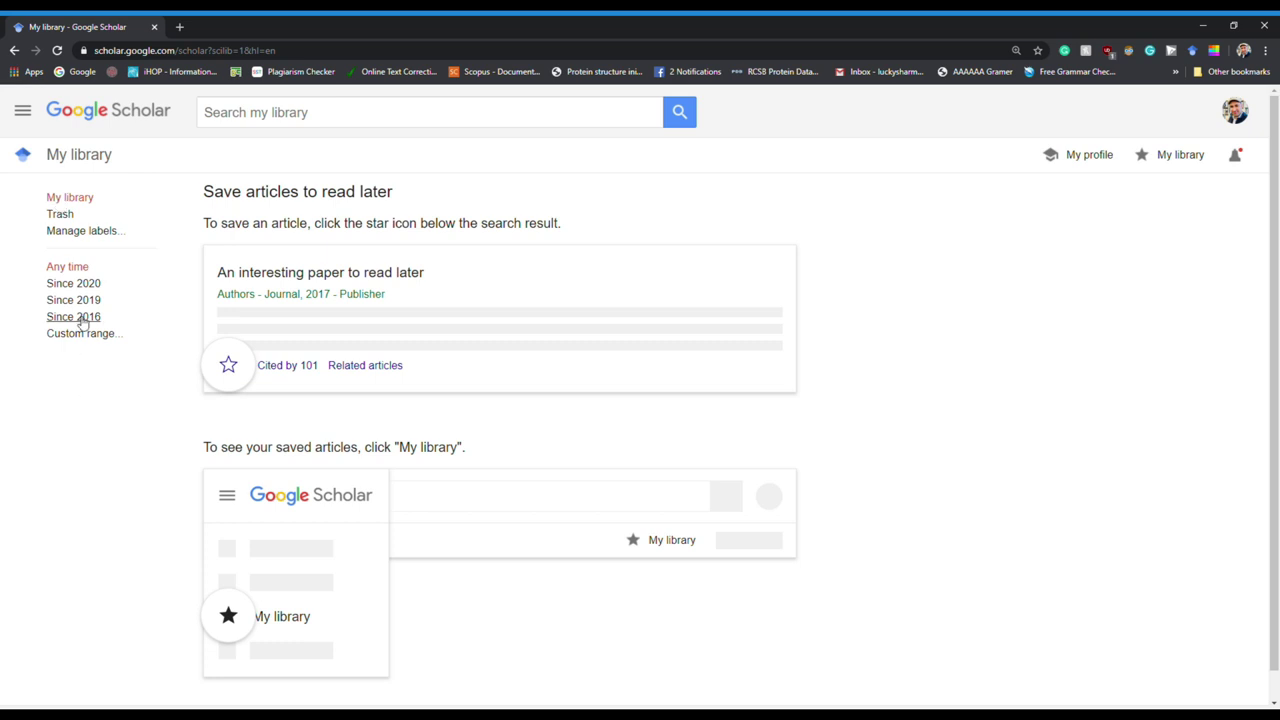
pyautogui.scroll(-1, 67, 519)
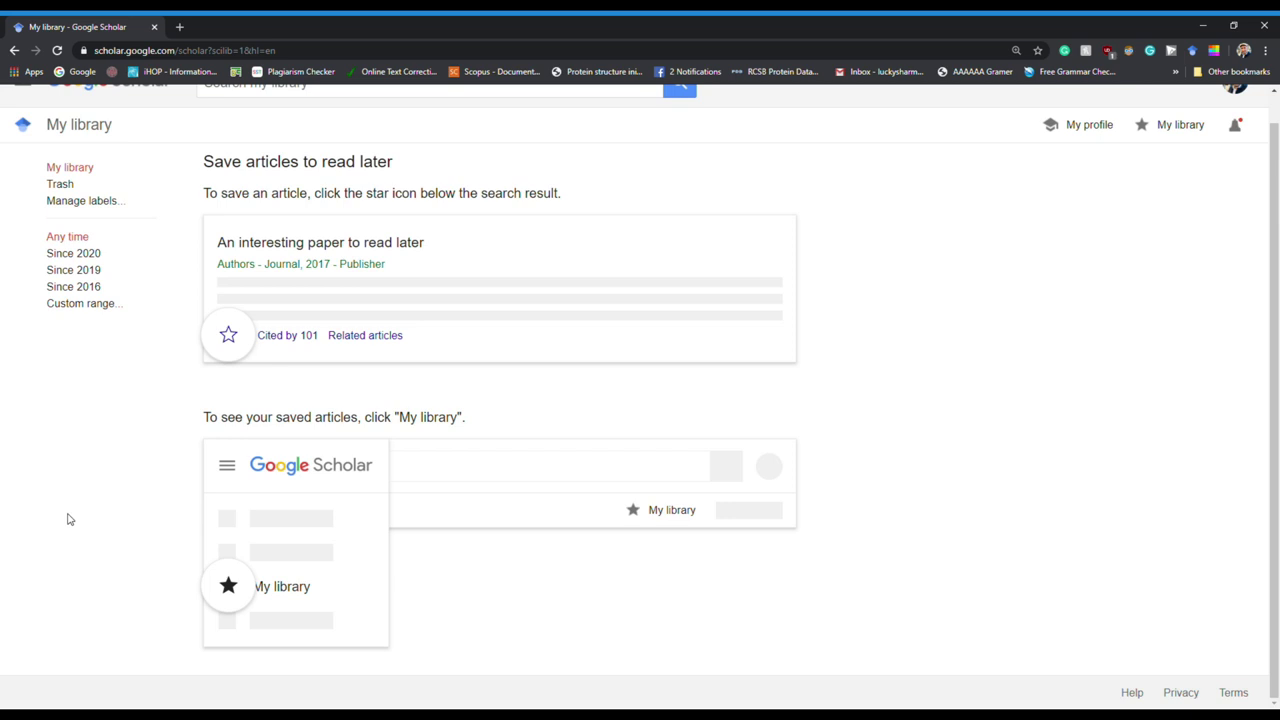
pyautogui.click(80, 256)
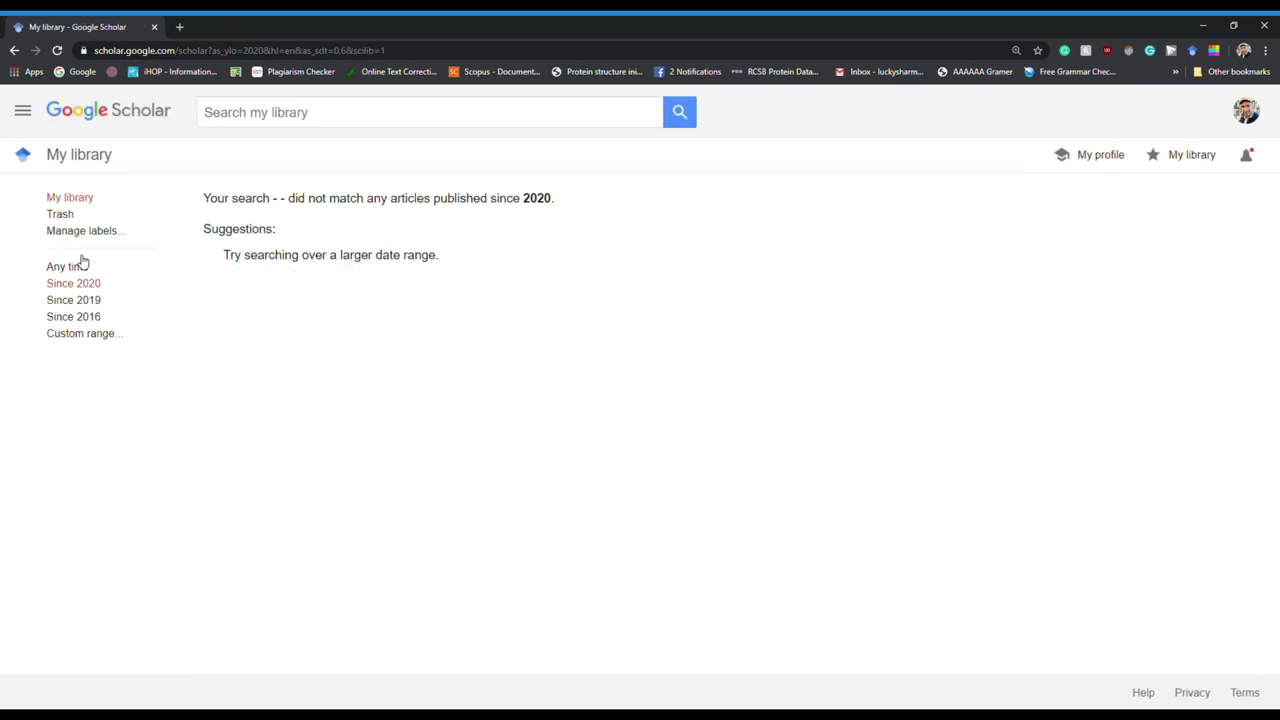
pyautogui.click(78, 300)
pyautogui.click(14, 50)
pyautogui.click(23, 112)
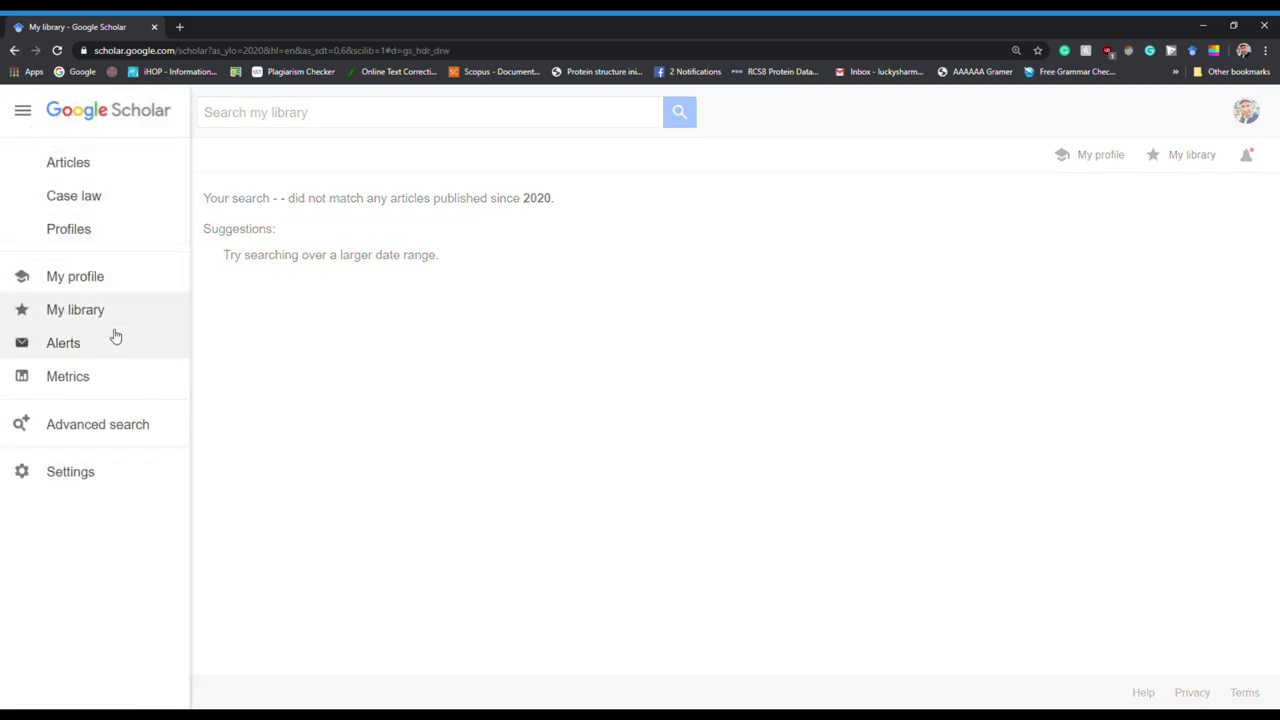
# Browse the e-mail alerts list of author and citation alerts, then go back to My library.
pyautogui.click(89, 349)
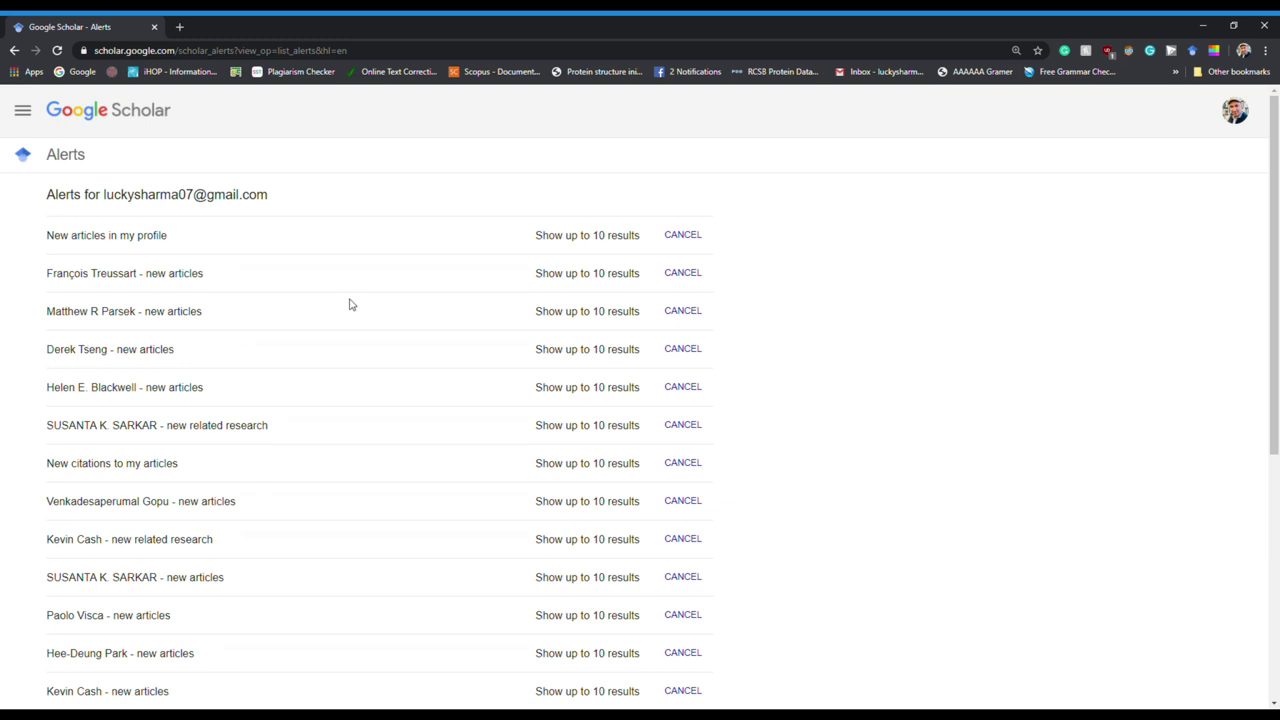
pyautogui.scroll(-2, 350, 304)
pyautogui.scroll(-1, 350, 304)
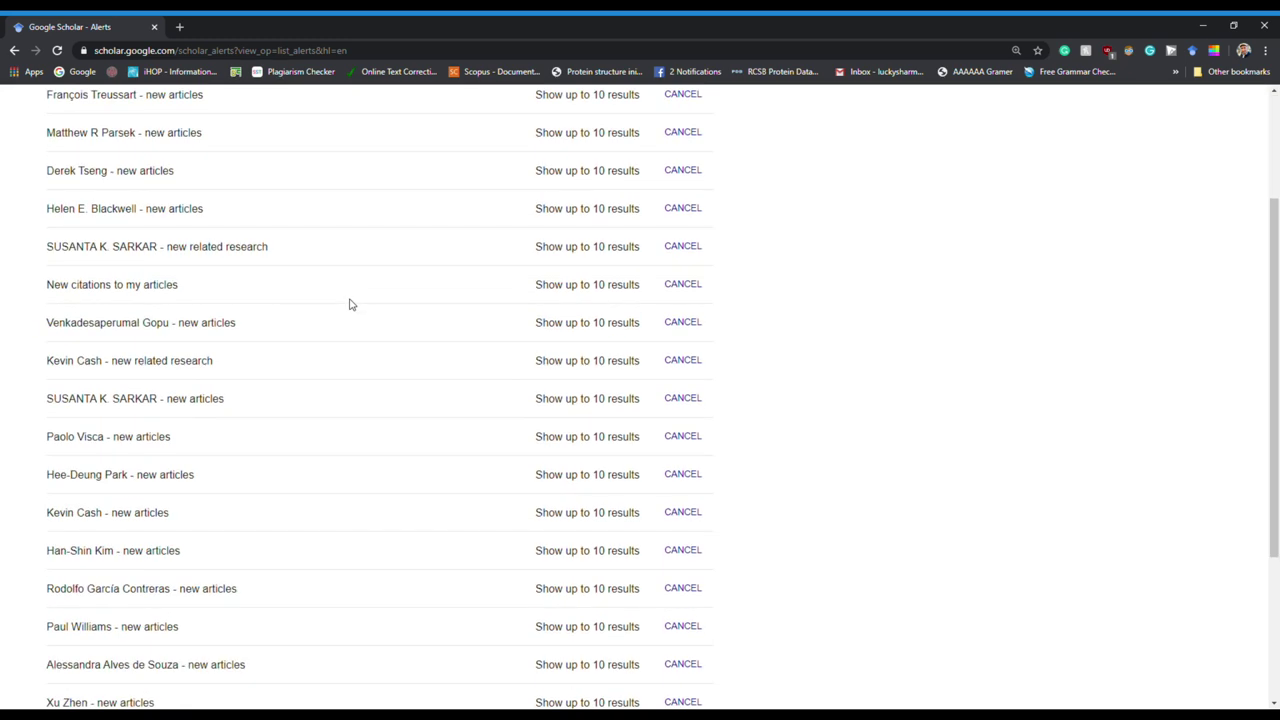
pyautogui.scroll(4, 350, 304)
pyautogui.scroll(-3, 350, 304)
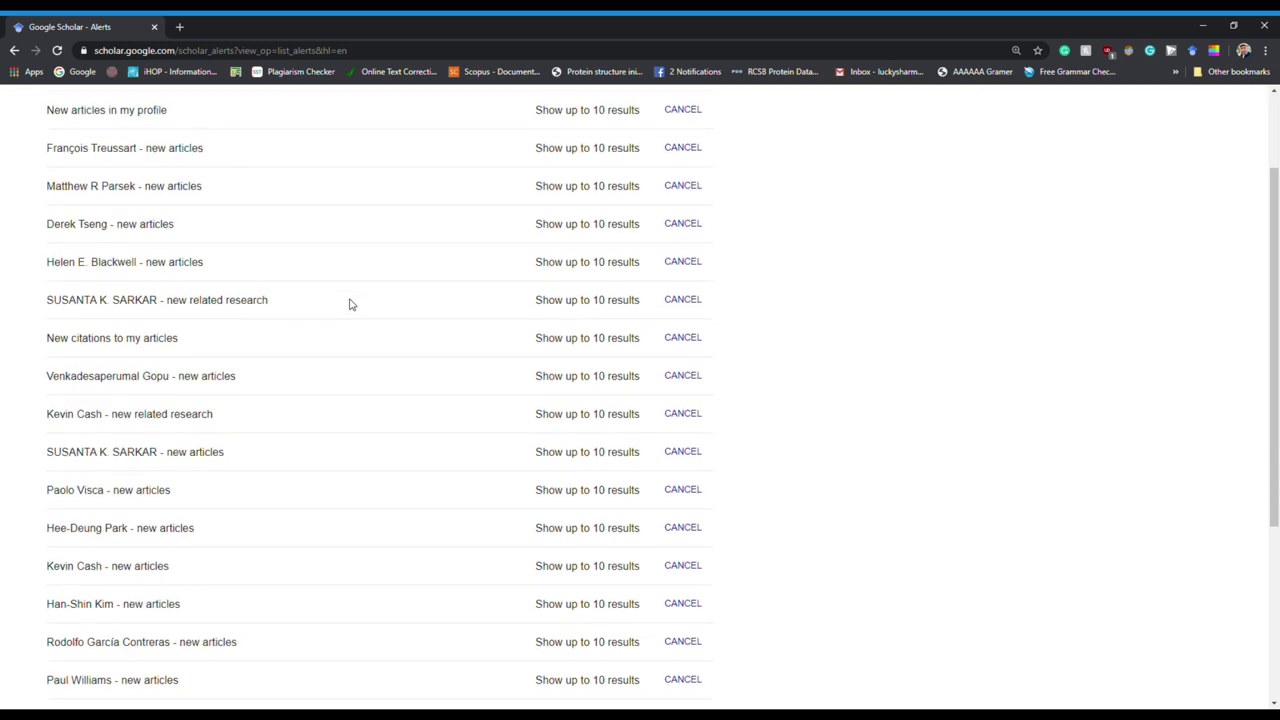
pyautogui.scroll(3, 350, 304)
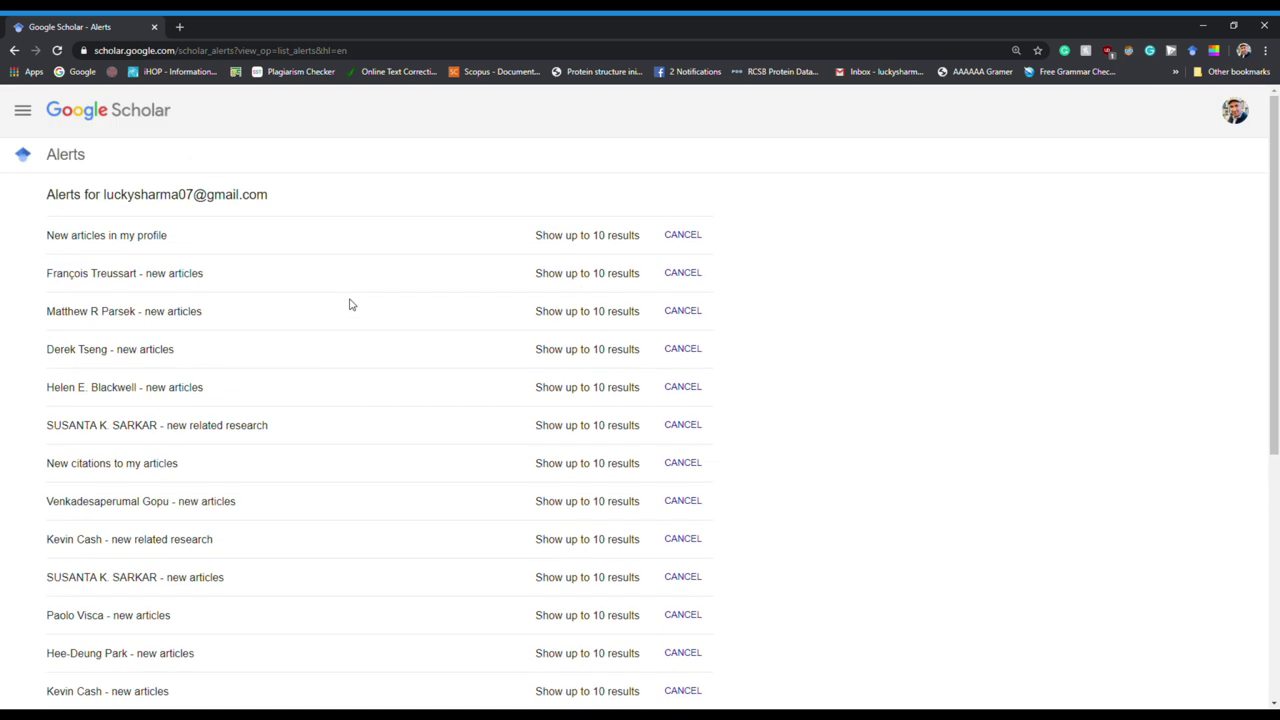
pyautogui.scroll(-3, 350, 304)
pyautogui.scroll(3, 350, 304)
pyautogui.click(14, 50)
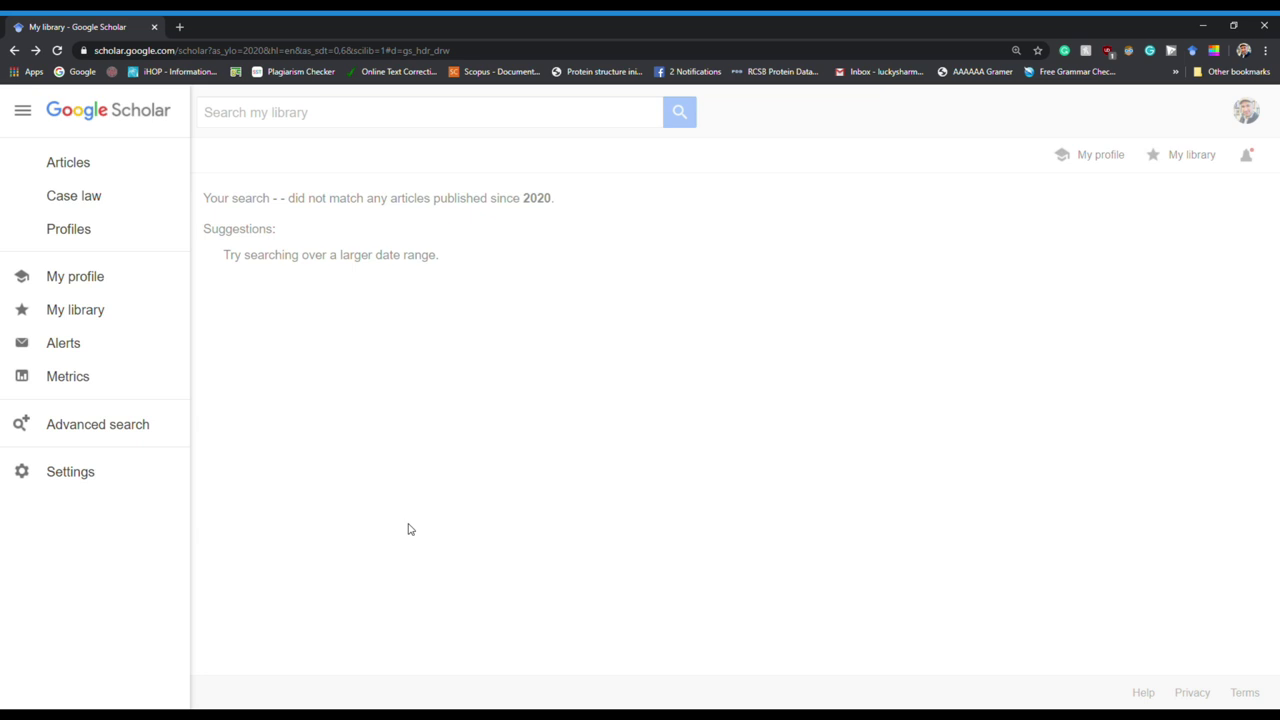
# Show Scholar Metrics' Top publications ranking by h5-index, led by Nature at 368.
pyautogui.click(88, 391)
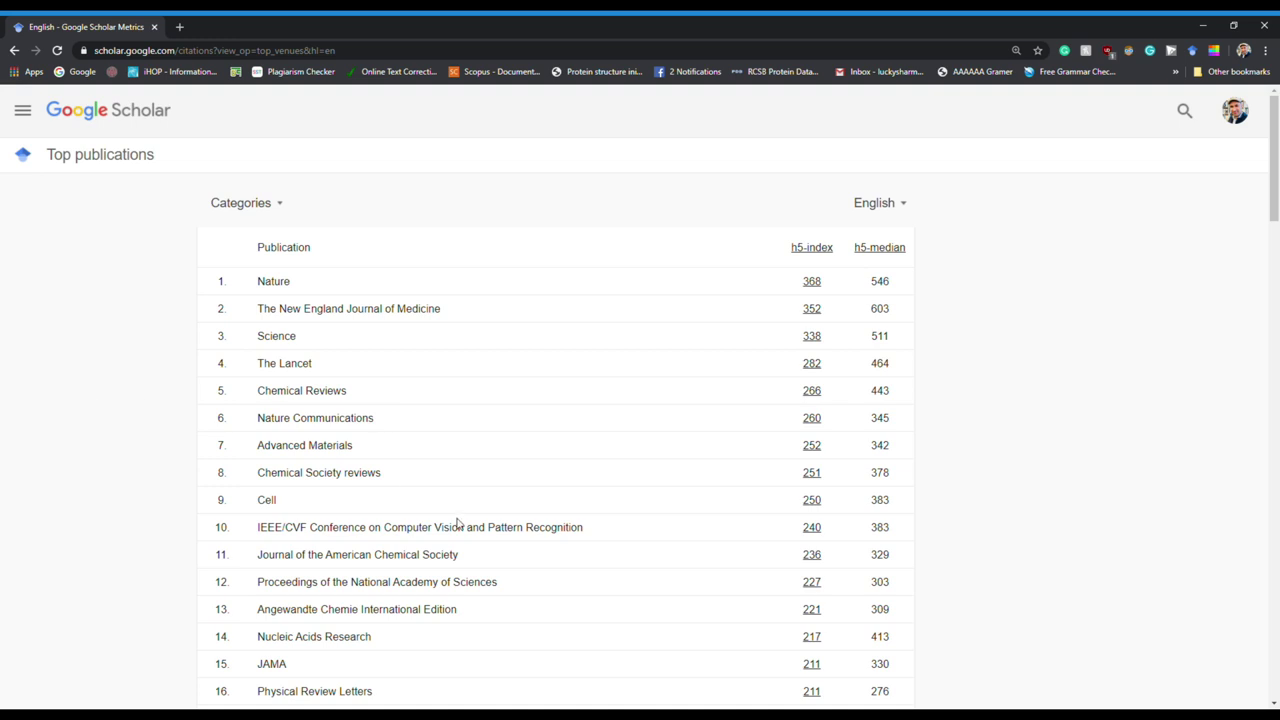
pyautogui.scroll(-1, 555, 562)
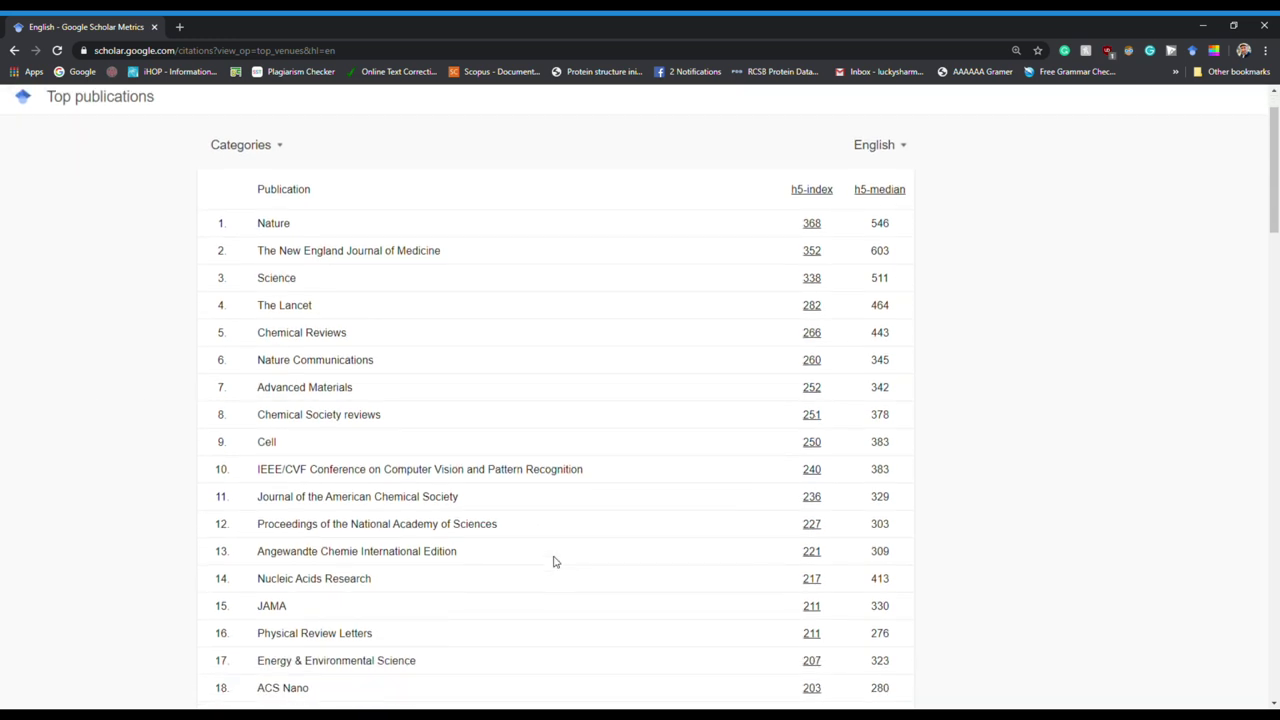
pyautogui.scroll(-1, 555, 562)
pyautogui.scroll(1, 555, 562)
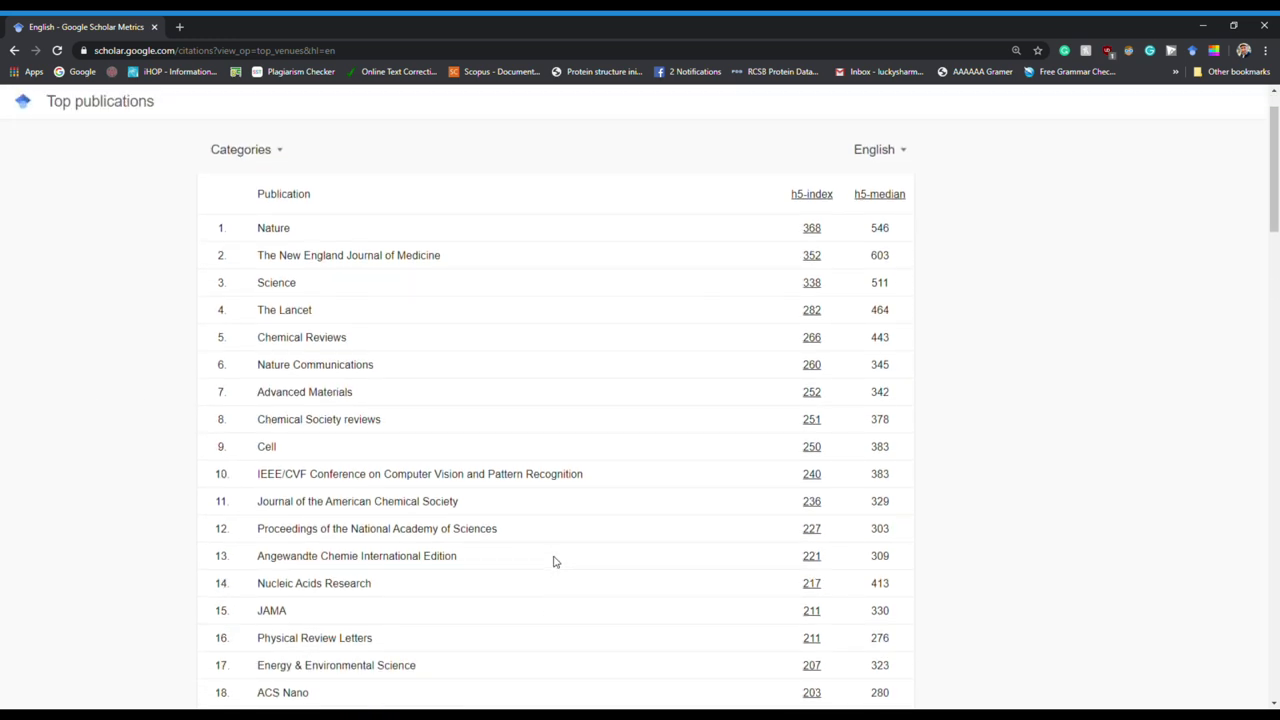
pyautogui.scroll(-1, 555, 562)
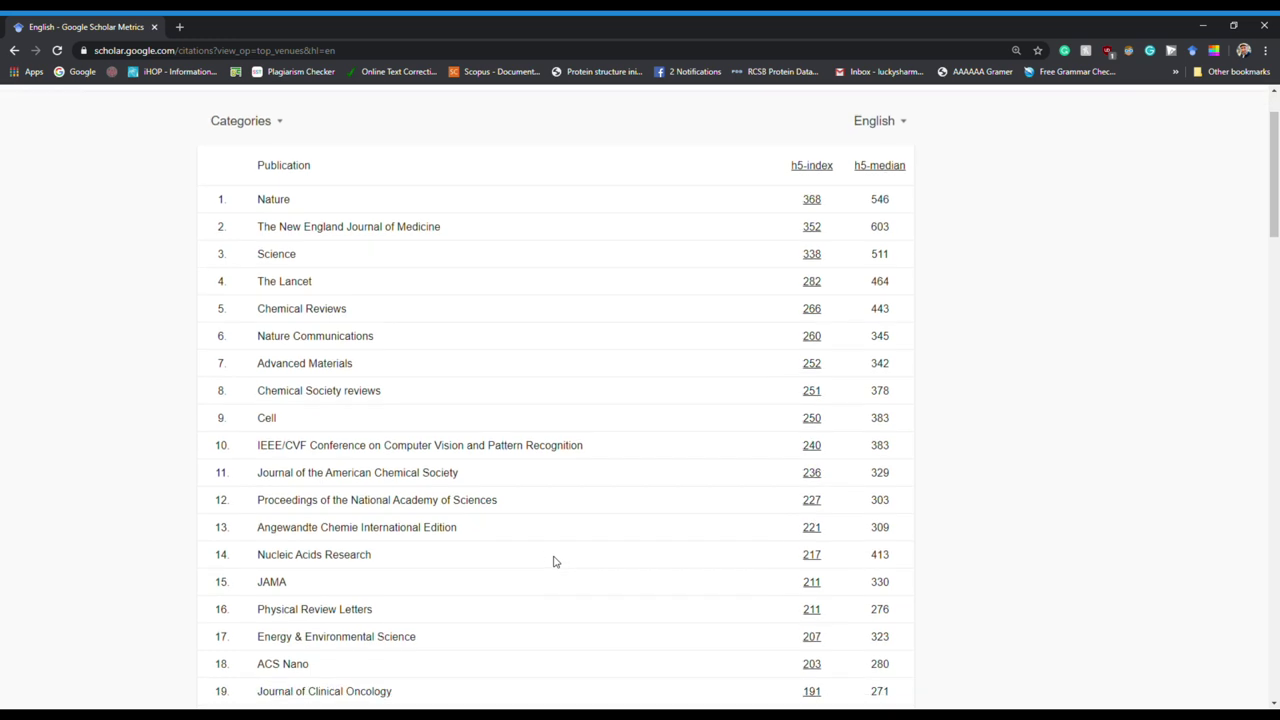
pyautogui.scroll(-5, 555, 562)
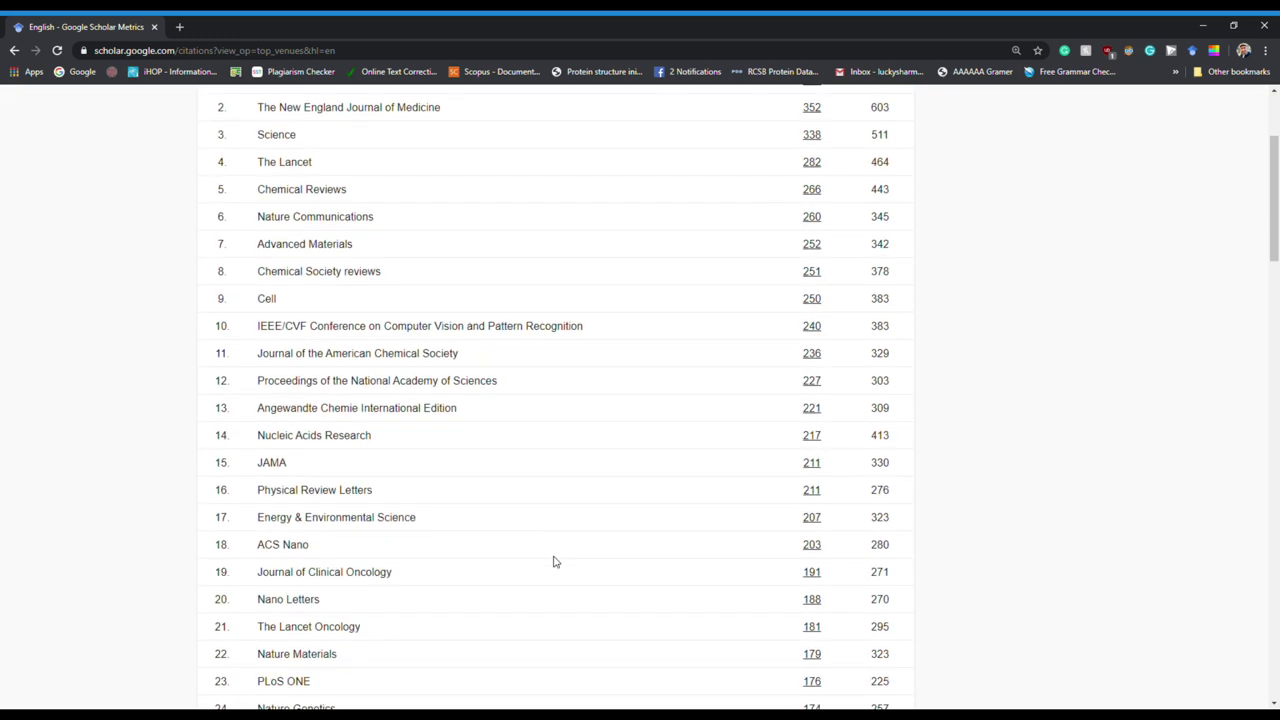
pyautogui.scroll(-4, 555, 562)
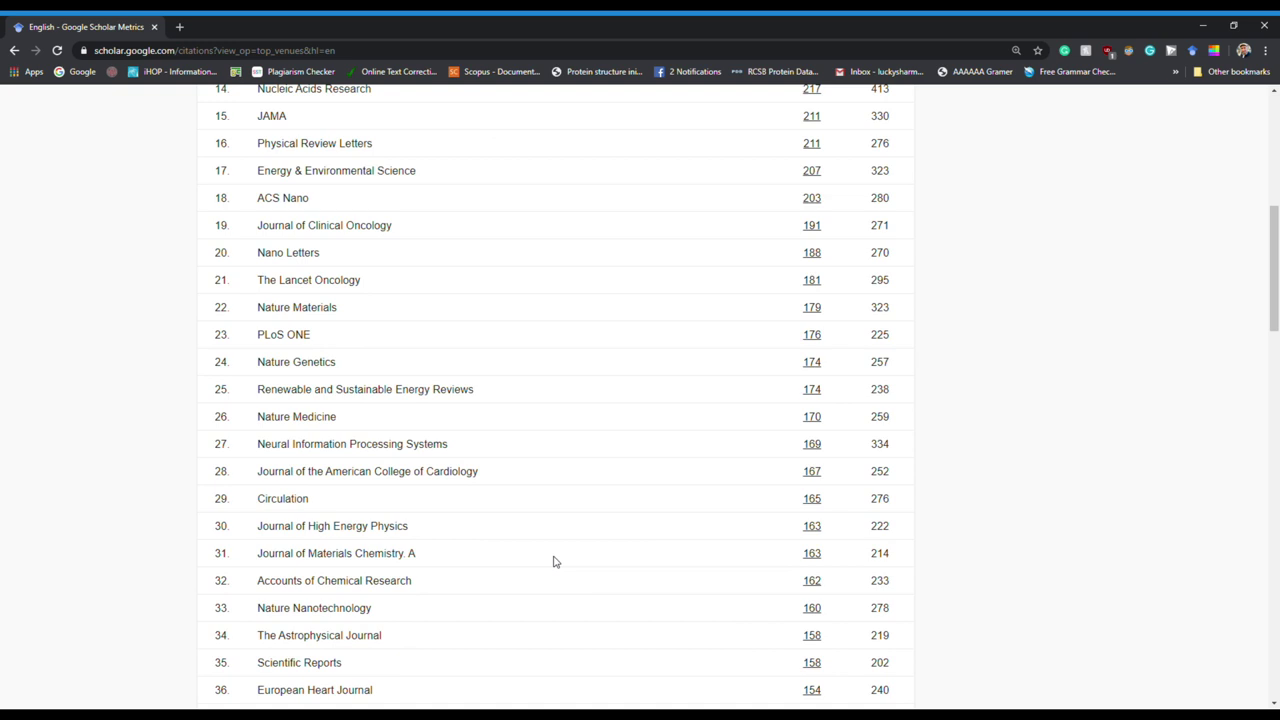
pyautogui.scroll(-1, 555, 562)
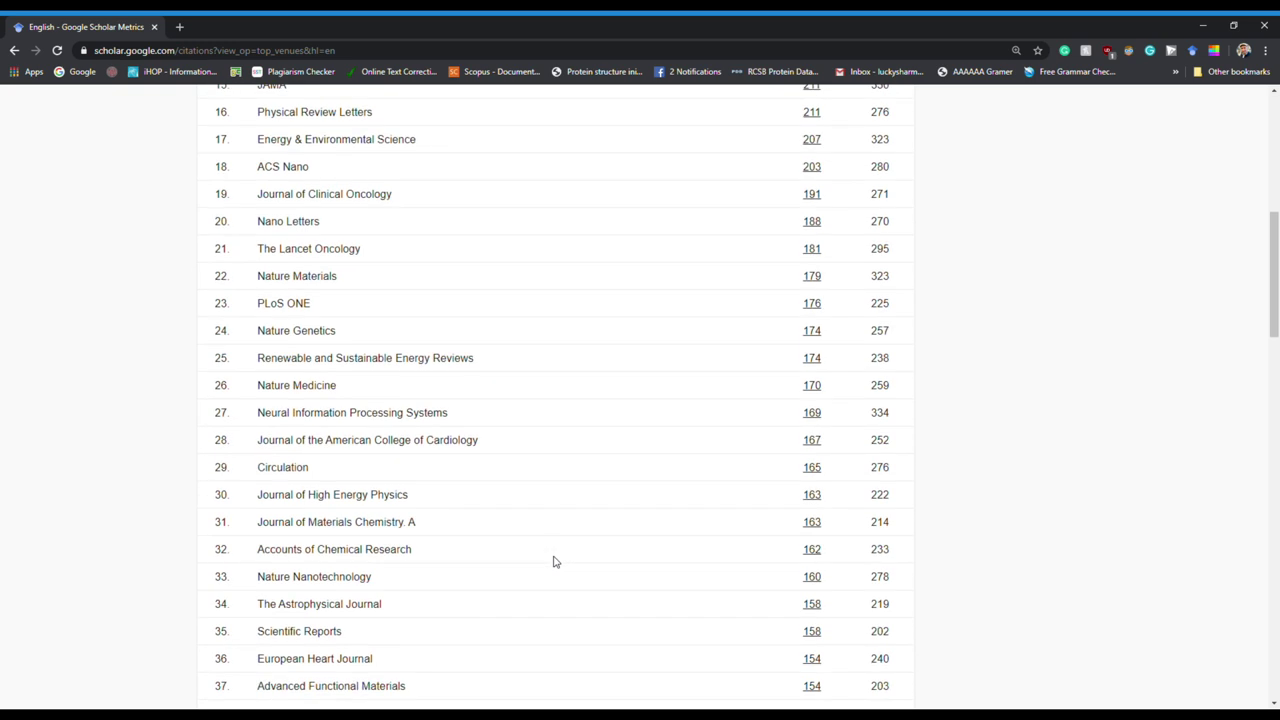
pyautogui.scroll(-1, 555, 562)
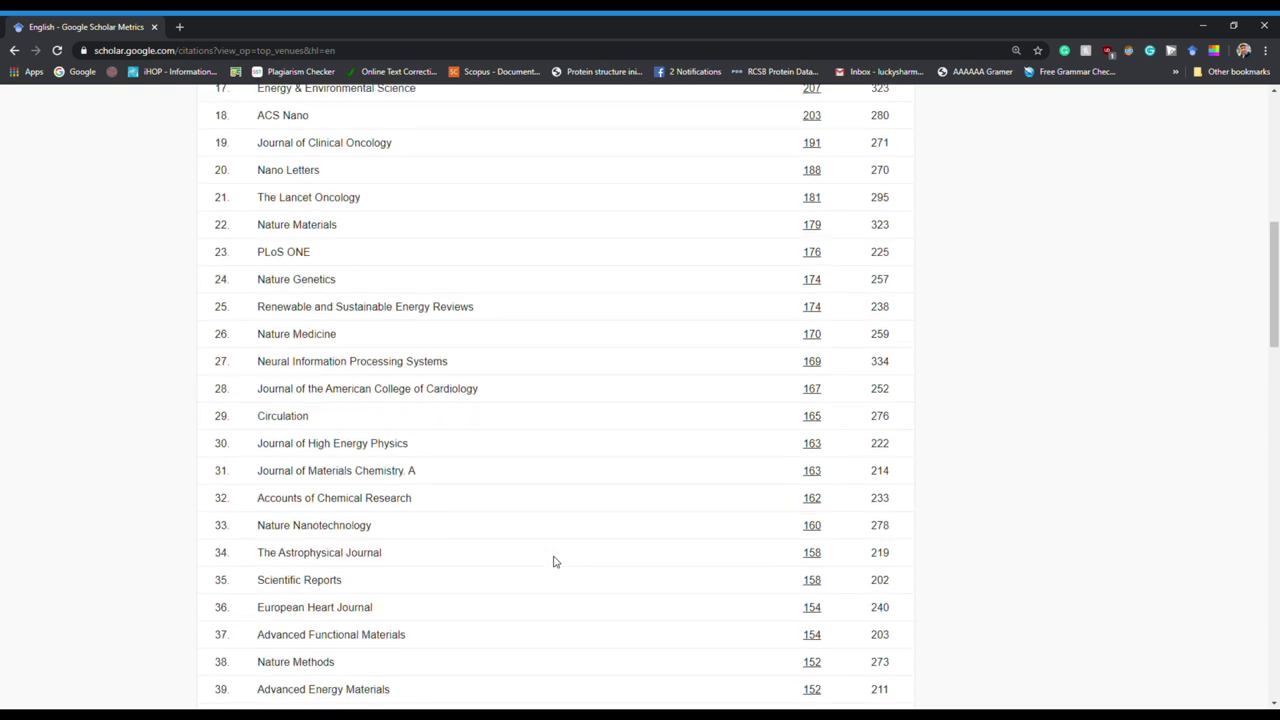
pyautogui.scroll(-4, 555, 562)
pyautogui.scroll(7, 555, 562)
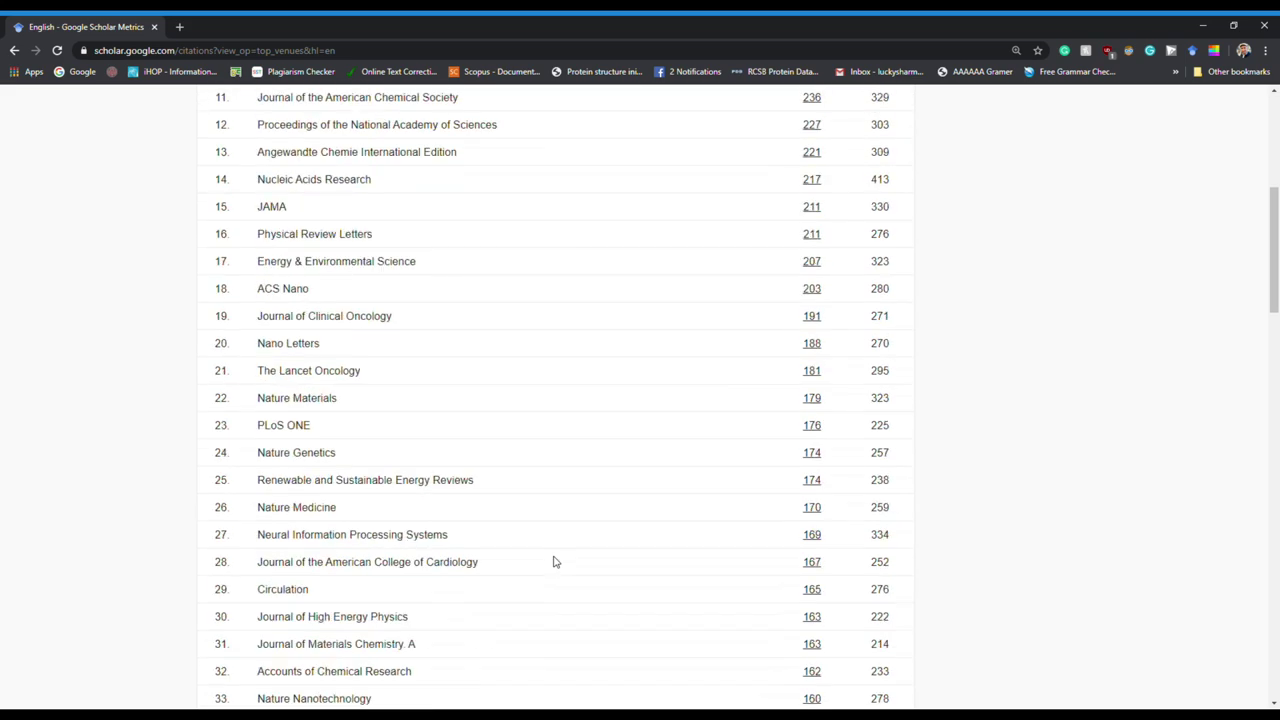
pyautogui.scroll(5, 555, 562)
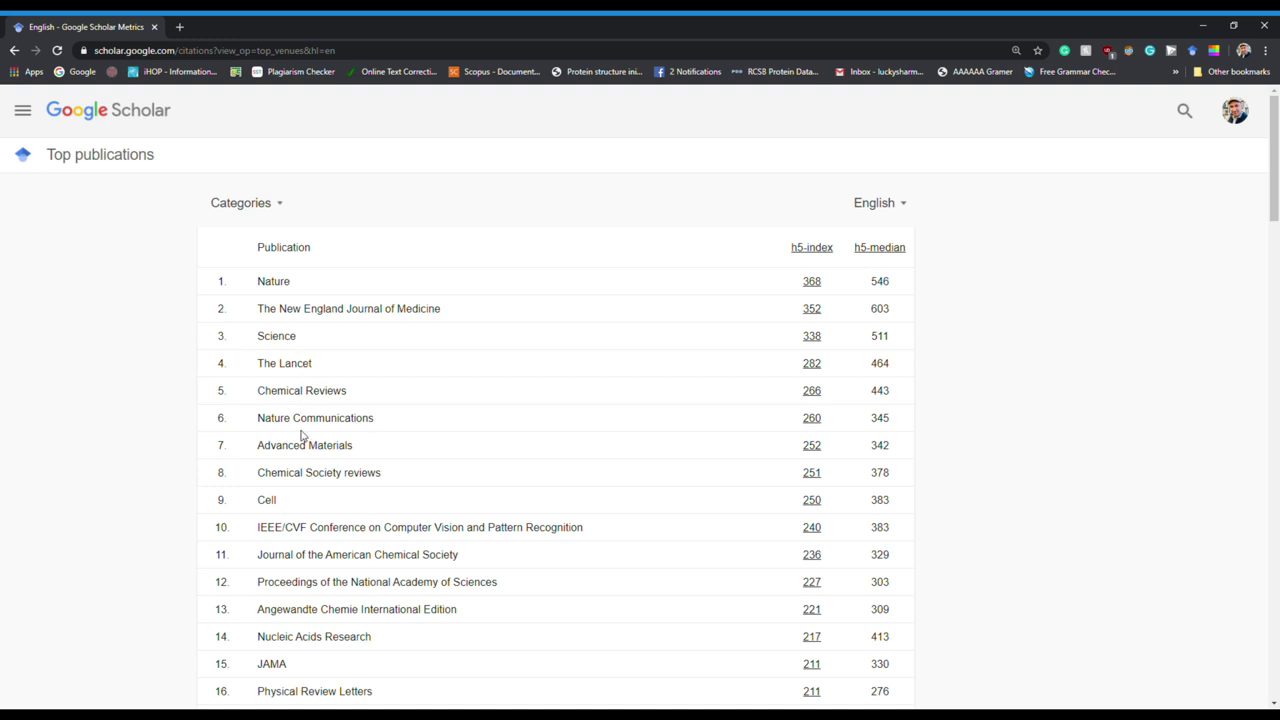
# Highlight PLoS ONE, ranked 23rd with h5-index 176, in the list.
pyautogui.scroll(-1, 292, 483)
pyautogui.scroll(-1, 292, 483)
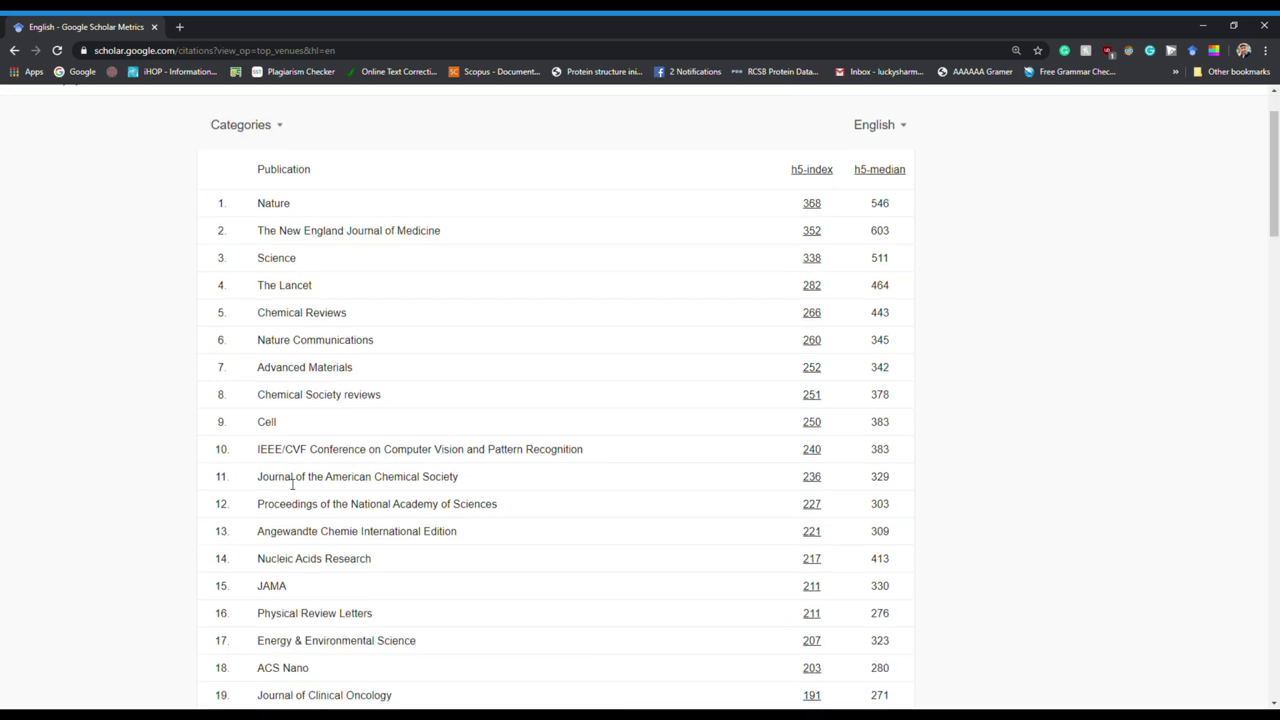
pyautogui.scroll(-1, 287, 483)
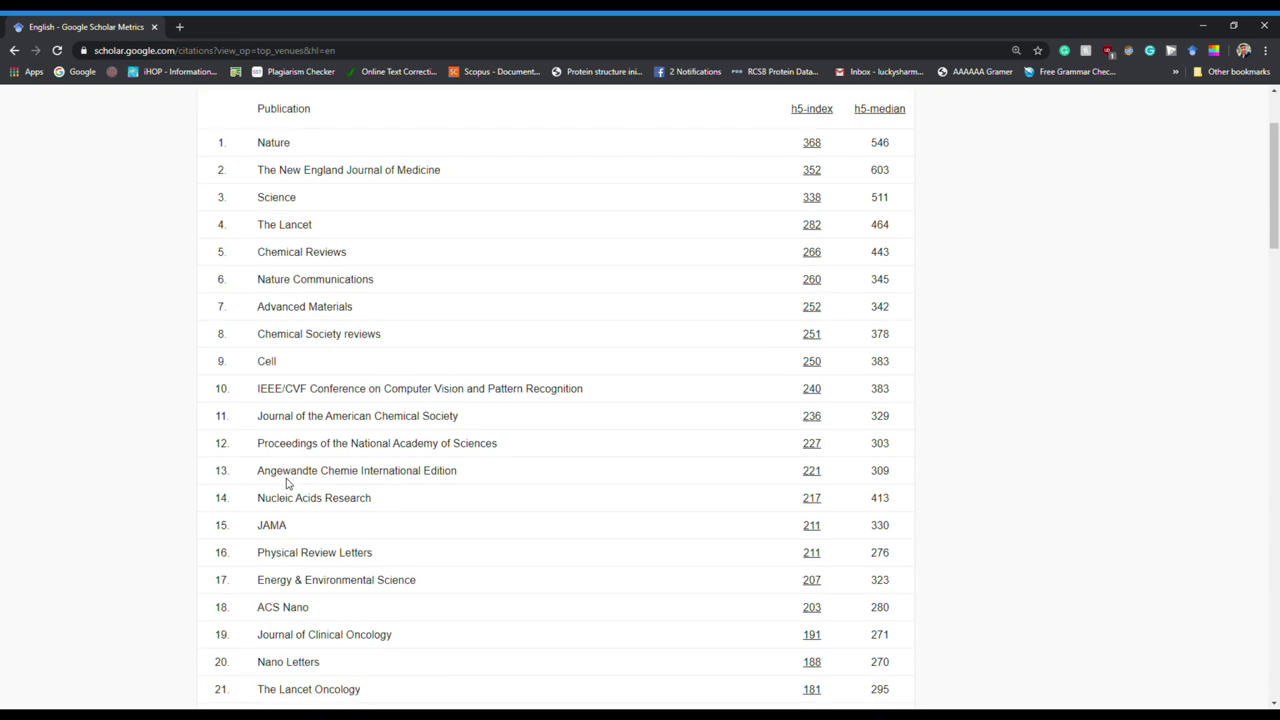
pyautogui.scroll(-1, 290, 484)
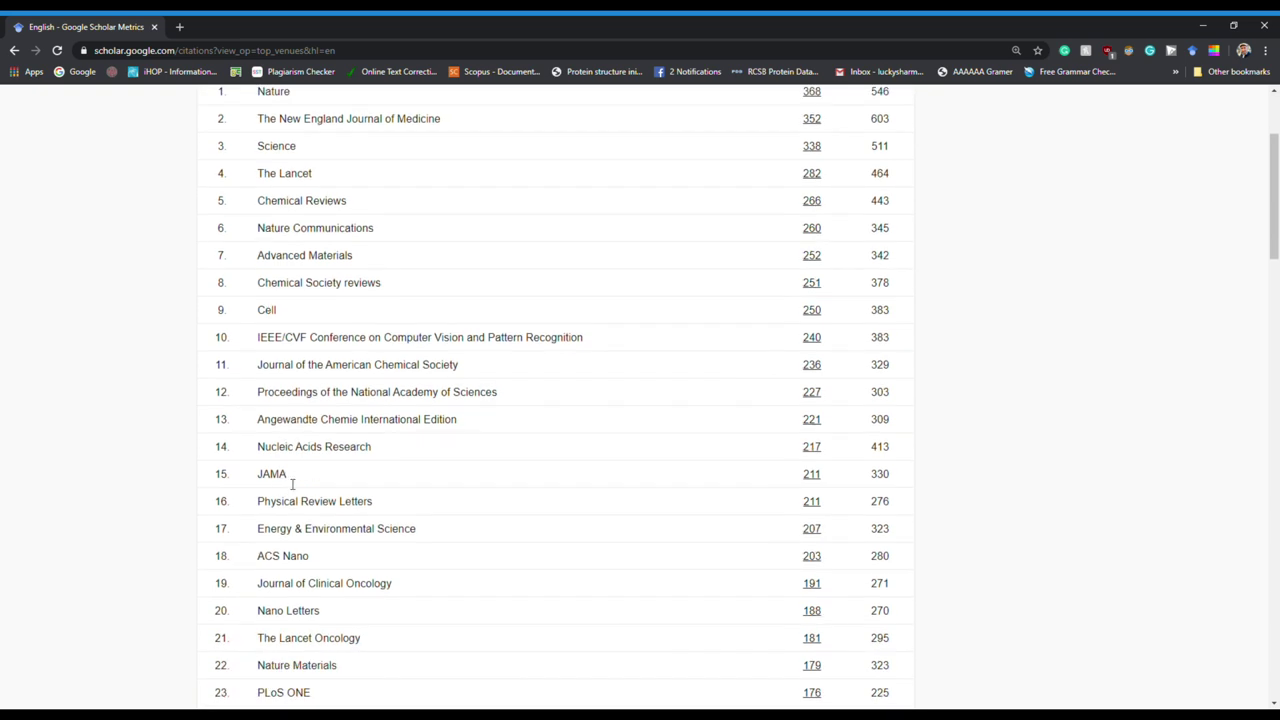
pyautogui.scroll(1, 290, 484)
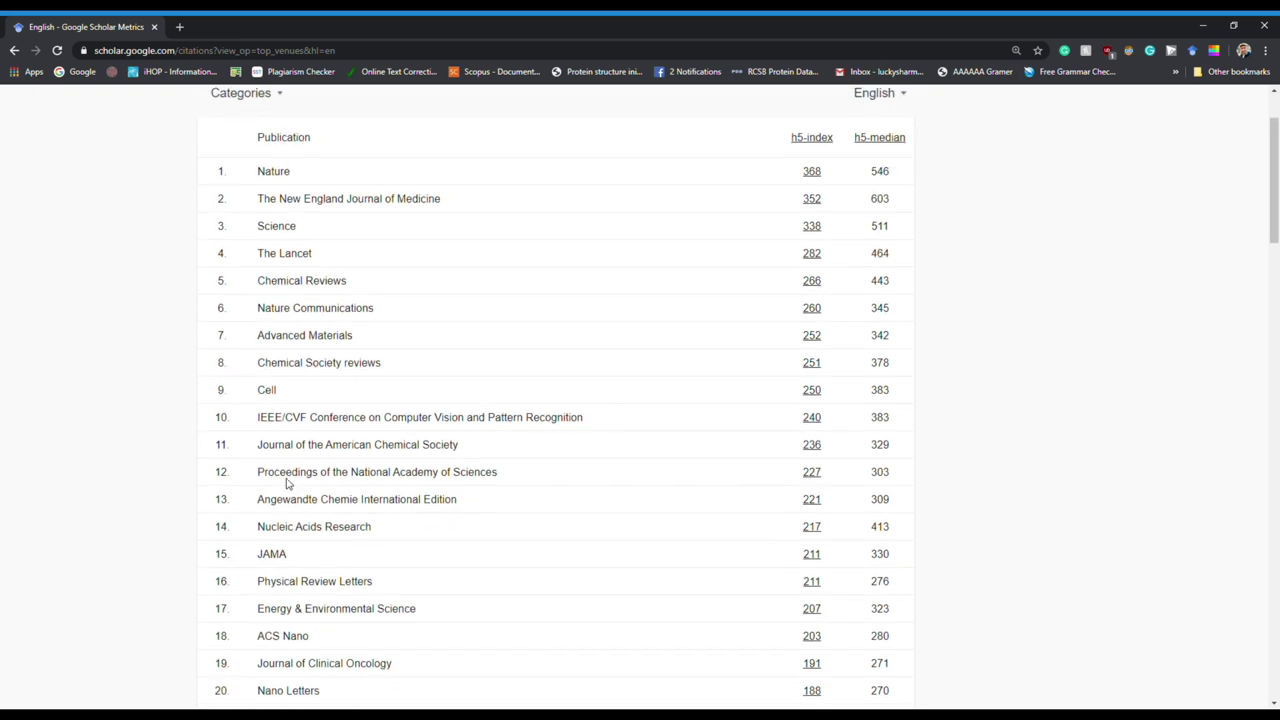
pyautogui.scroll(-3, 287, 483)
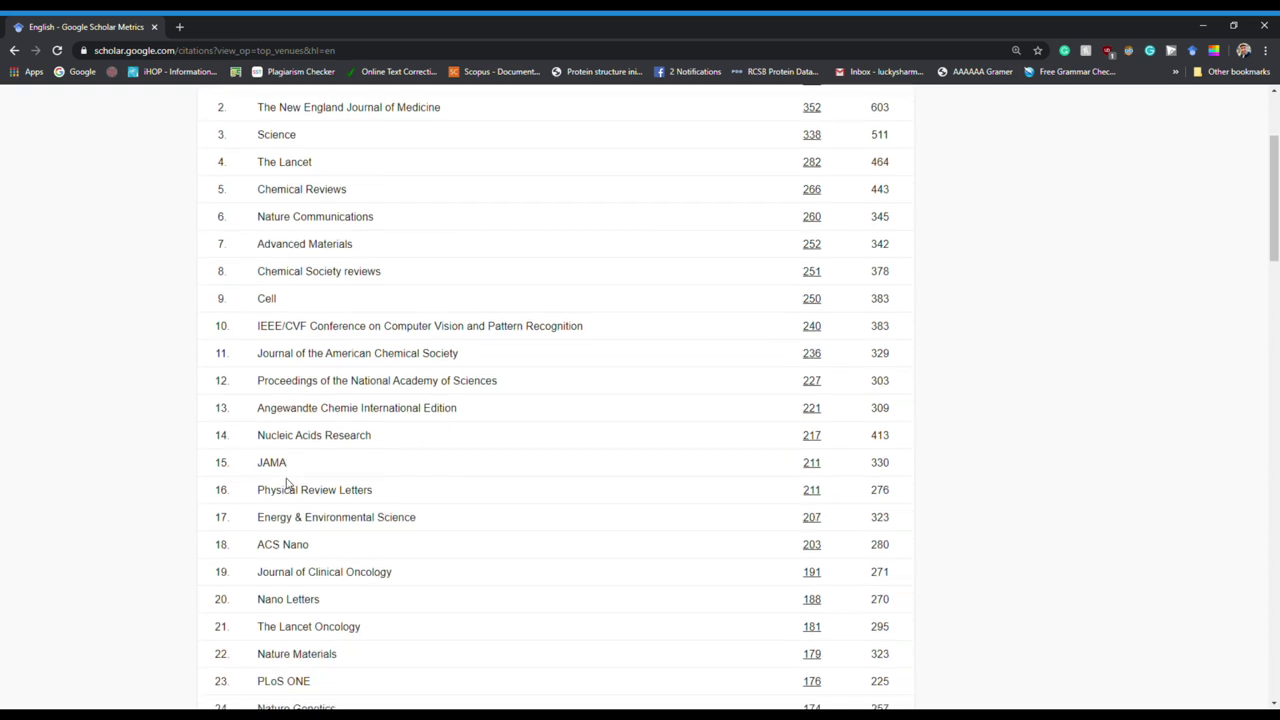
pyautogui.scroll(-1, 291, 484)
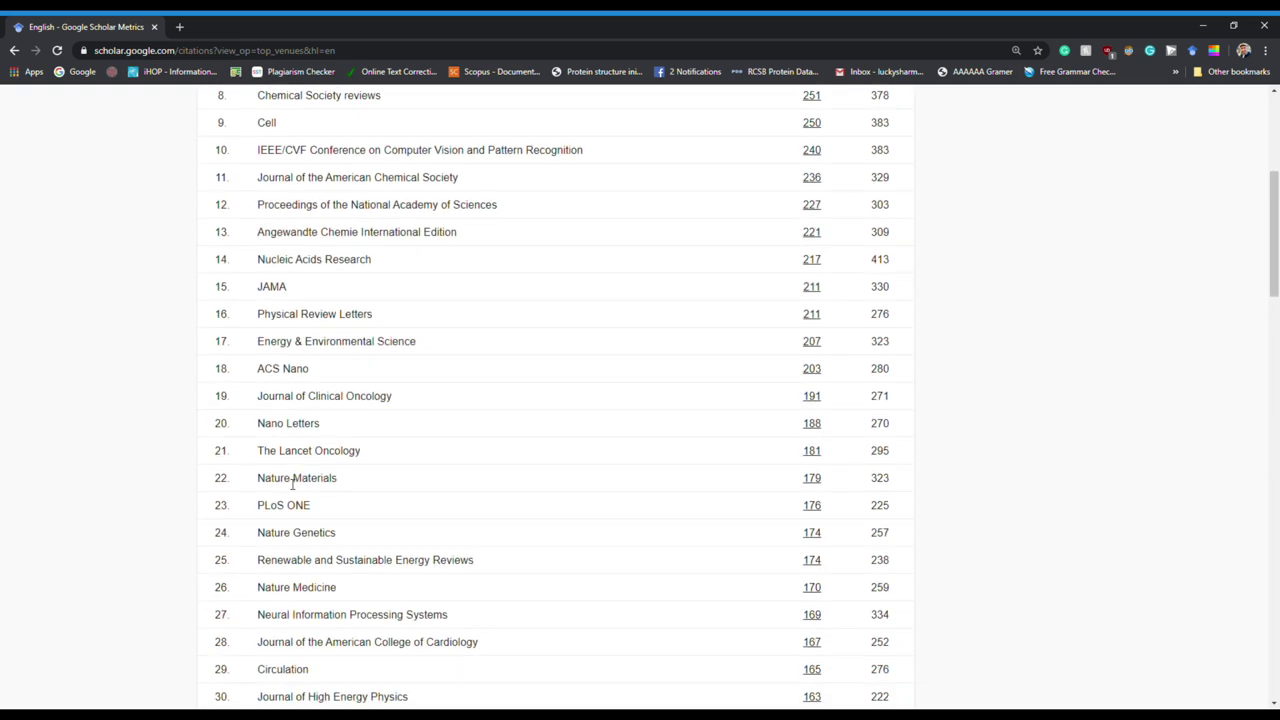
pyautogui.scroll(-1, 292, 484)
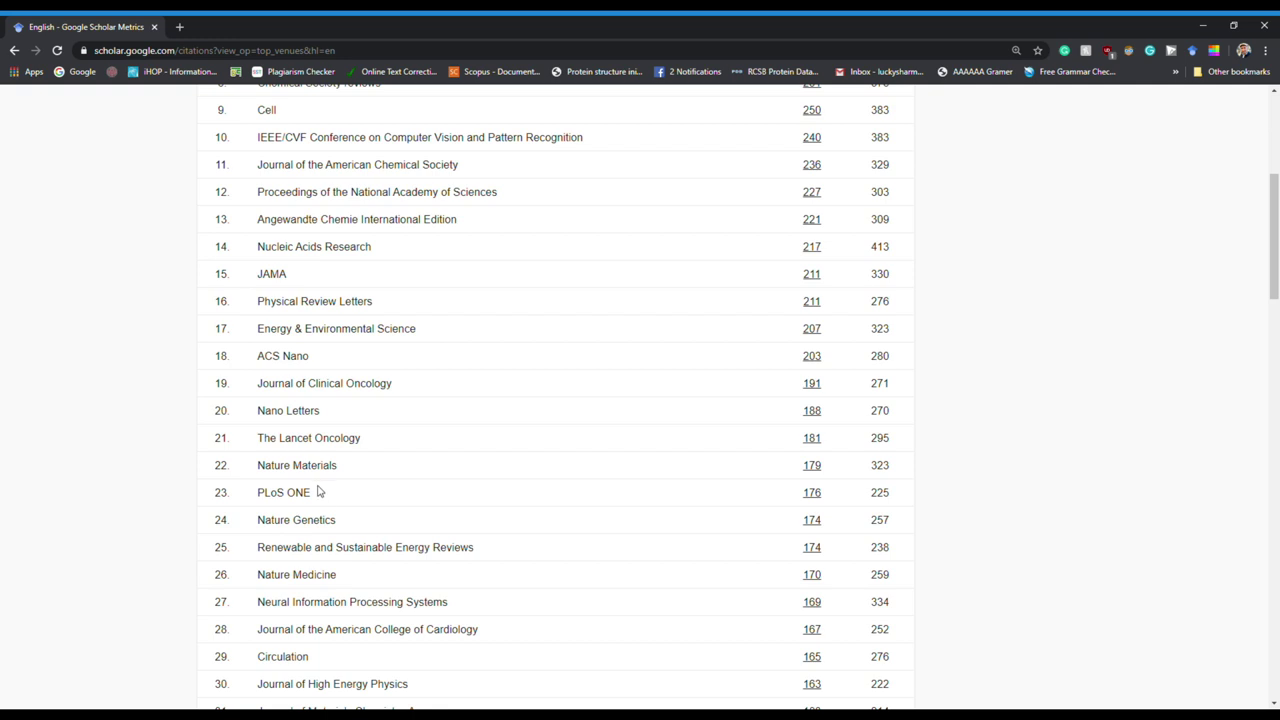
pyautogui.moveTo(314, 494); pyautogui.dragTo(254, 492)
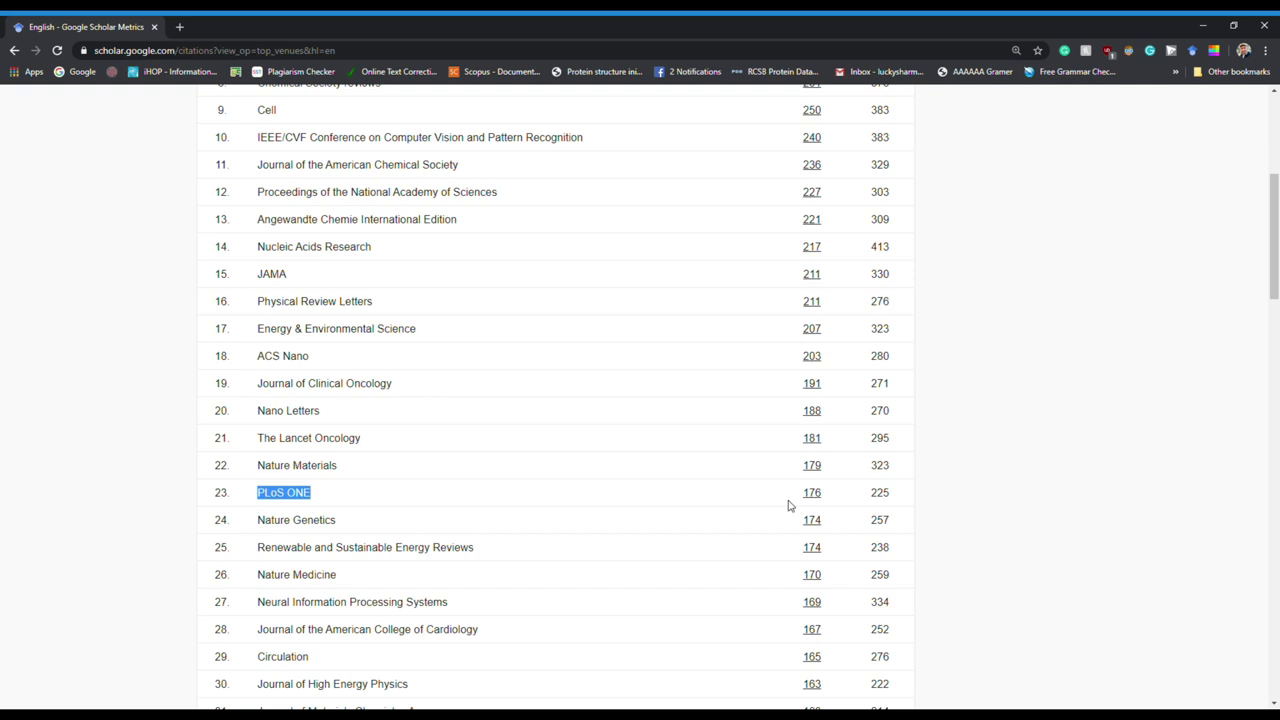
# Go back from Metrics and open My profile from the site navigation menu.
pyautogui.click(14, 50)
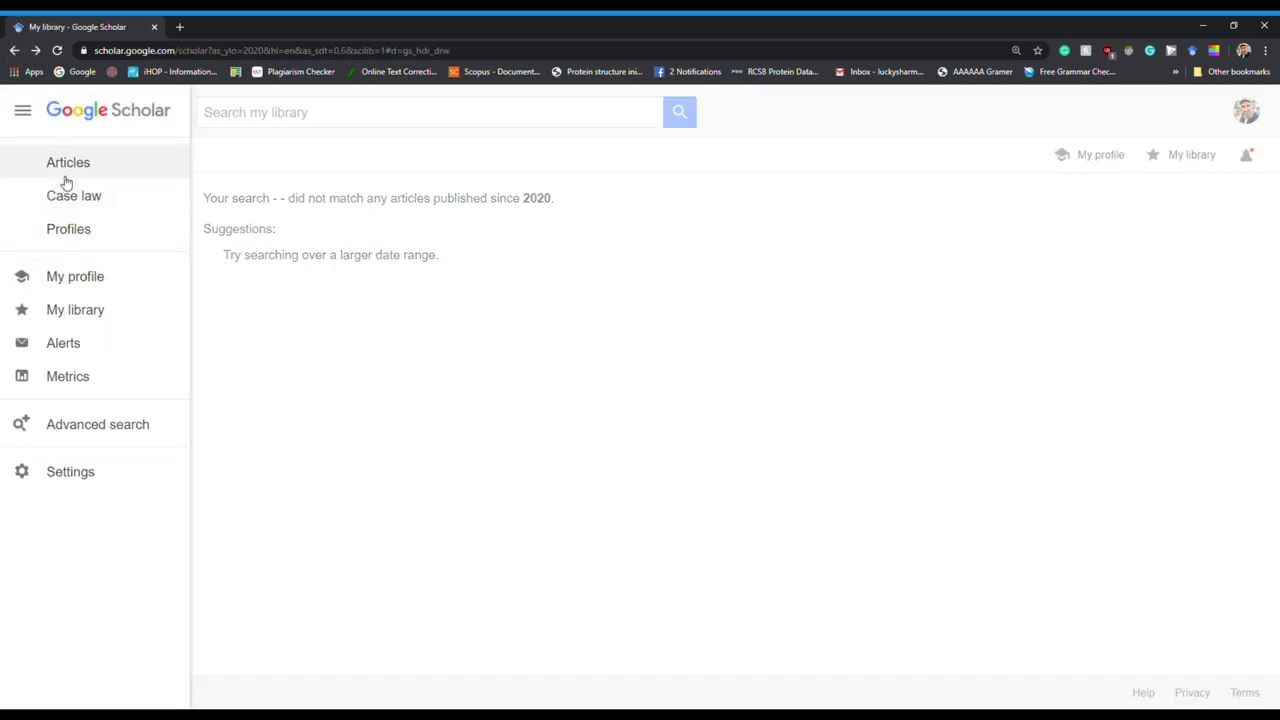
pyautogui.click(28, 113)
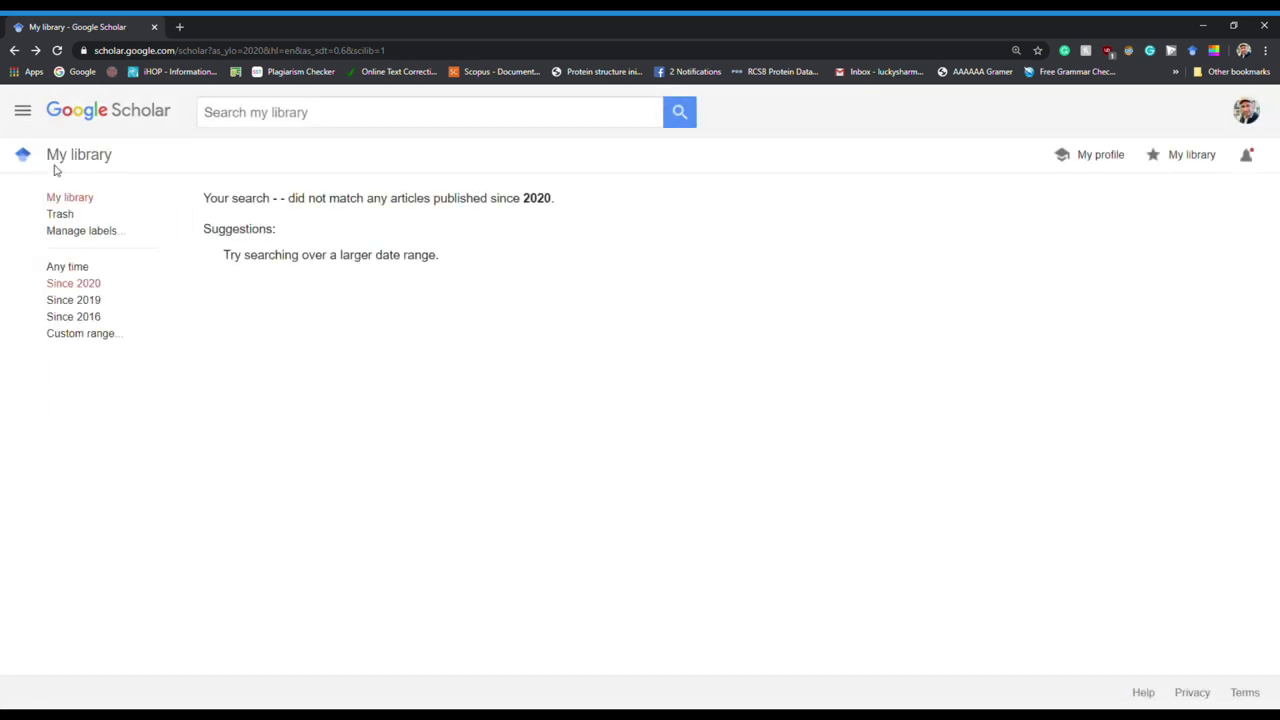
pyautogui.click(22, 112)
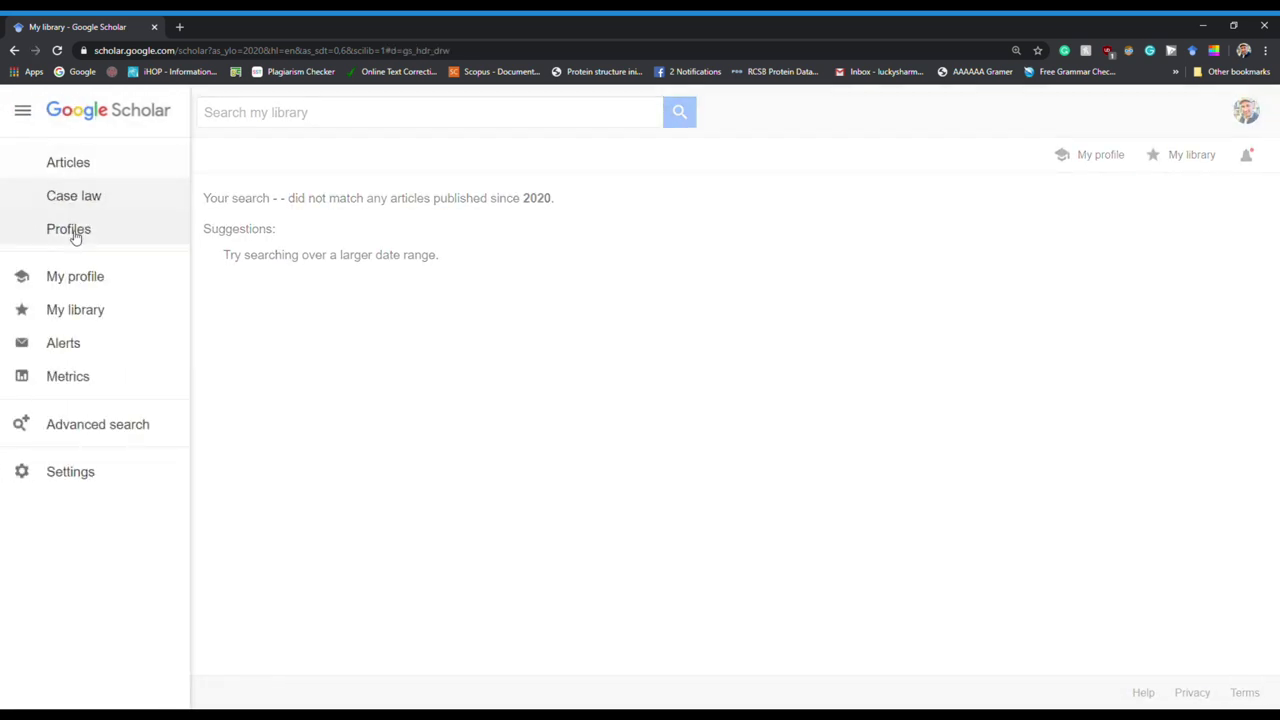
pyautogui.click(70, 289)
# Open the alginate biopolymer article's details and its full text on PLOS.
pyautogui.scroll(-2, 322, 381)
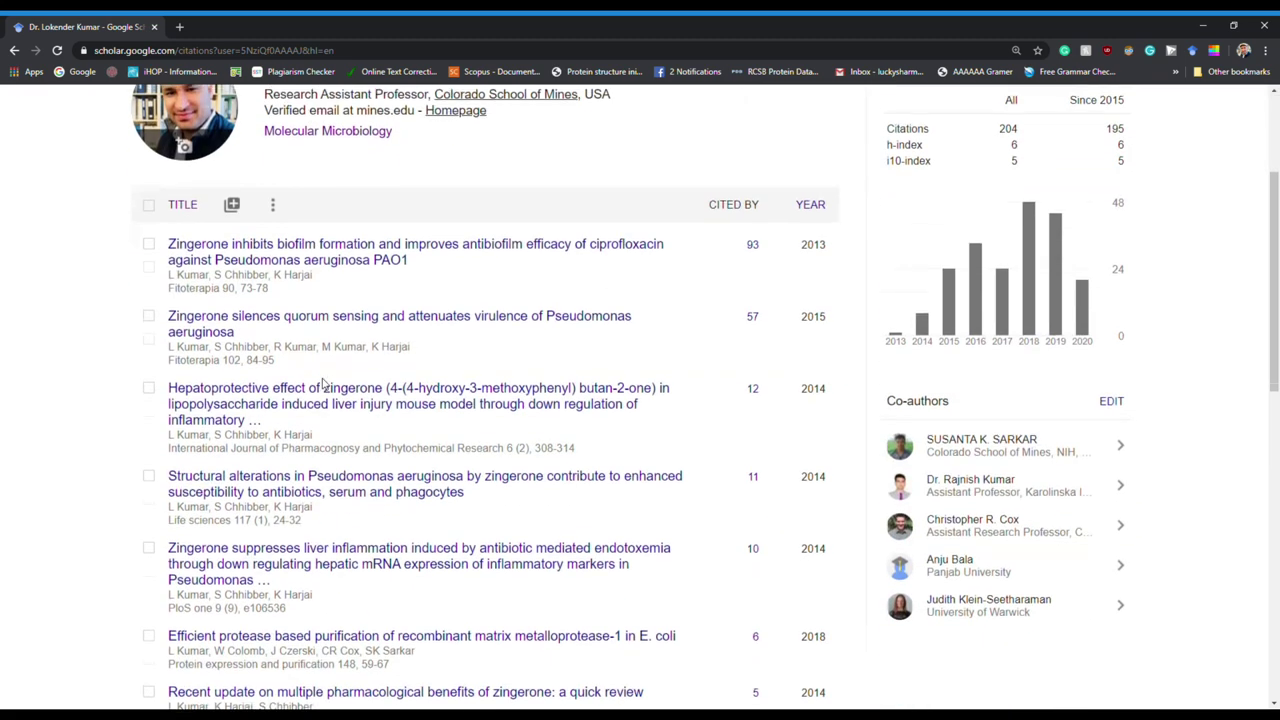
pyautogui.scroll(-2, 322, 381)
pyautogui.scroll(-3, 327, 385)
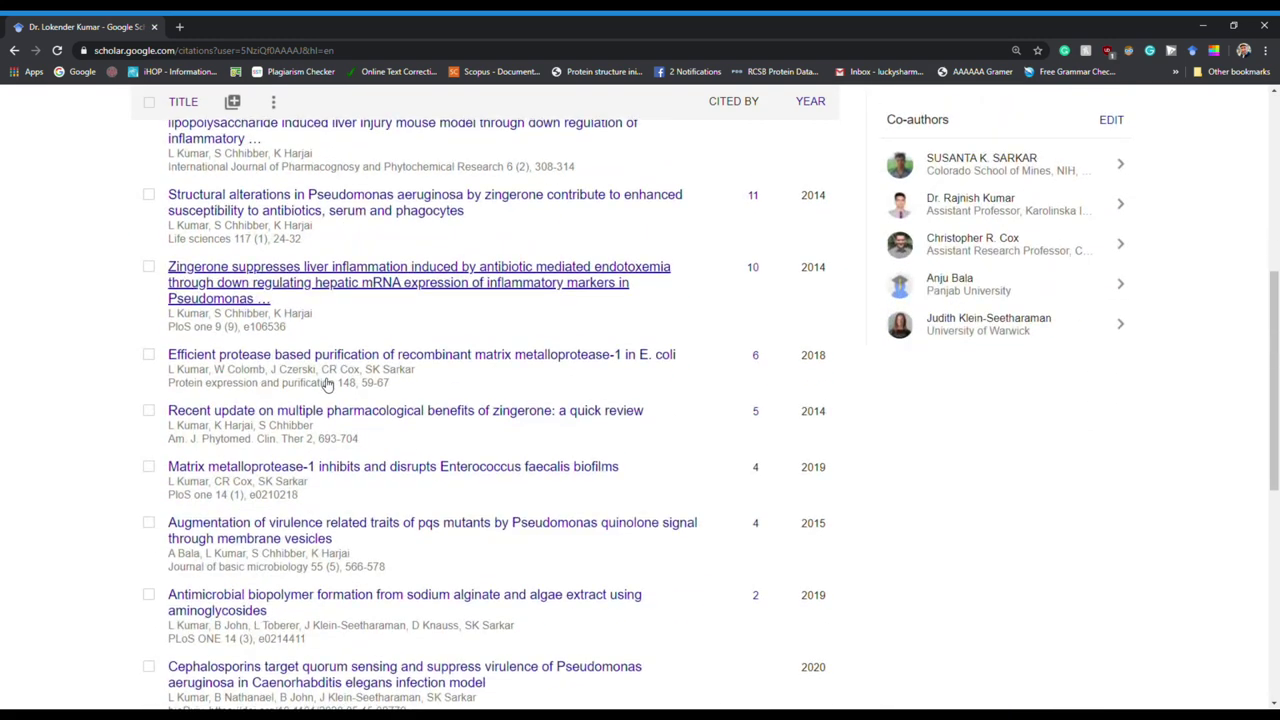
pyautogui.click(323, 424)
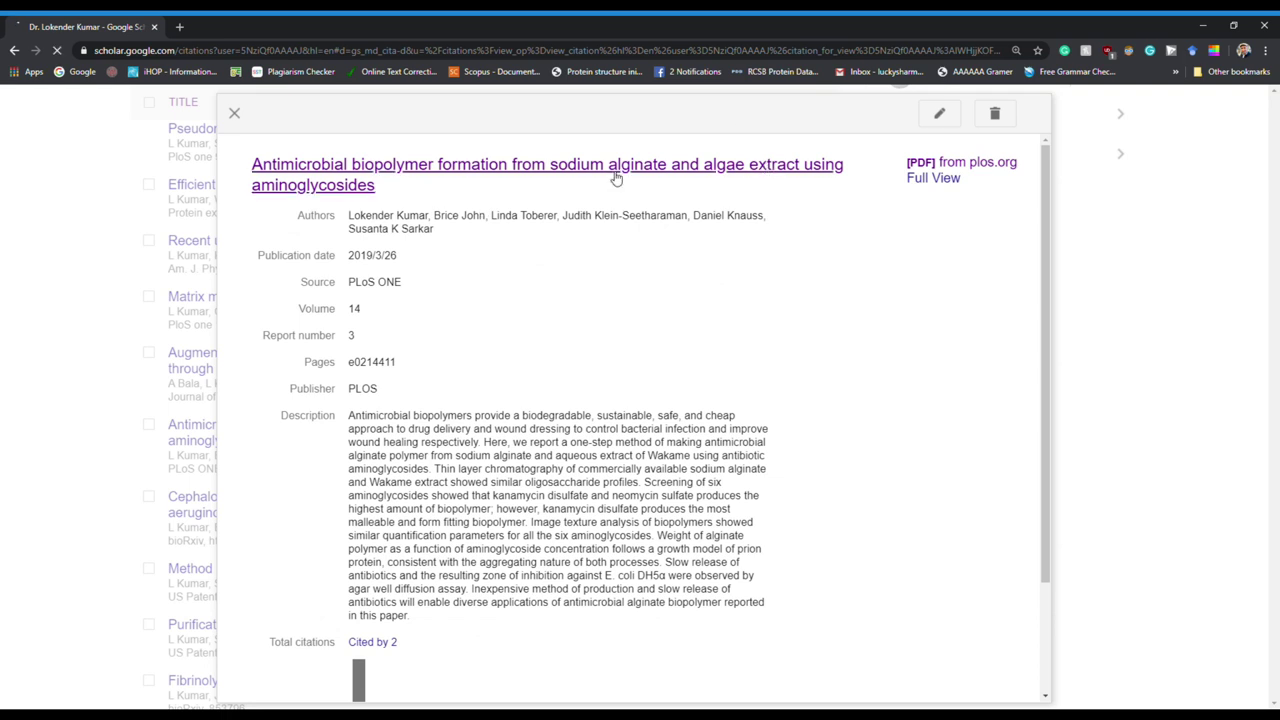
pyautogui.click(611, 172)
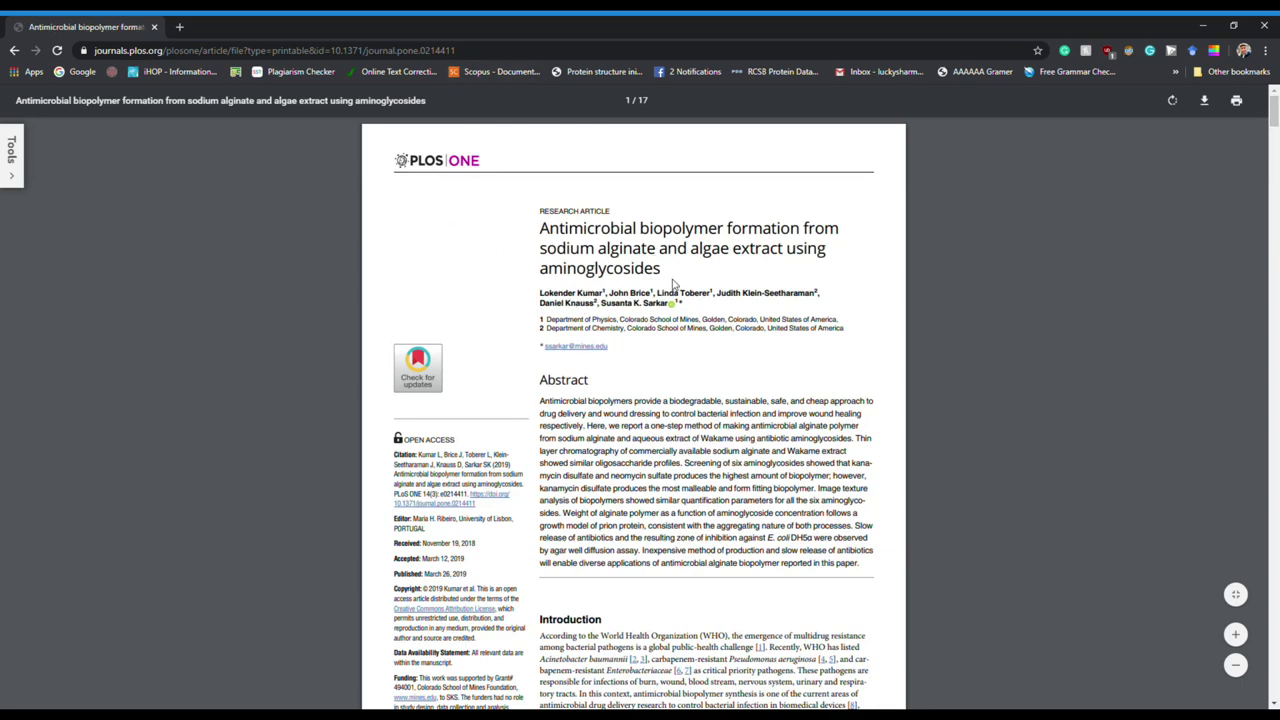
# Copy the three-line alginate biopolymer article title from the PDF and start a new tab.
pyautogui.scroll(-1, 680, 290)
pyautogui.scroll(1, 671, 278)
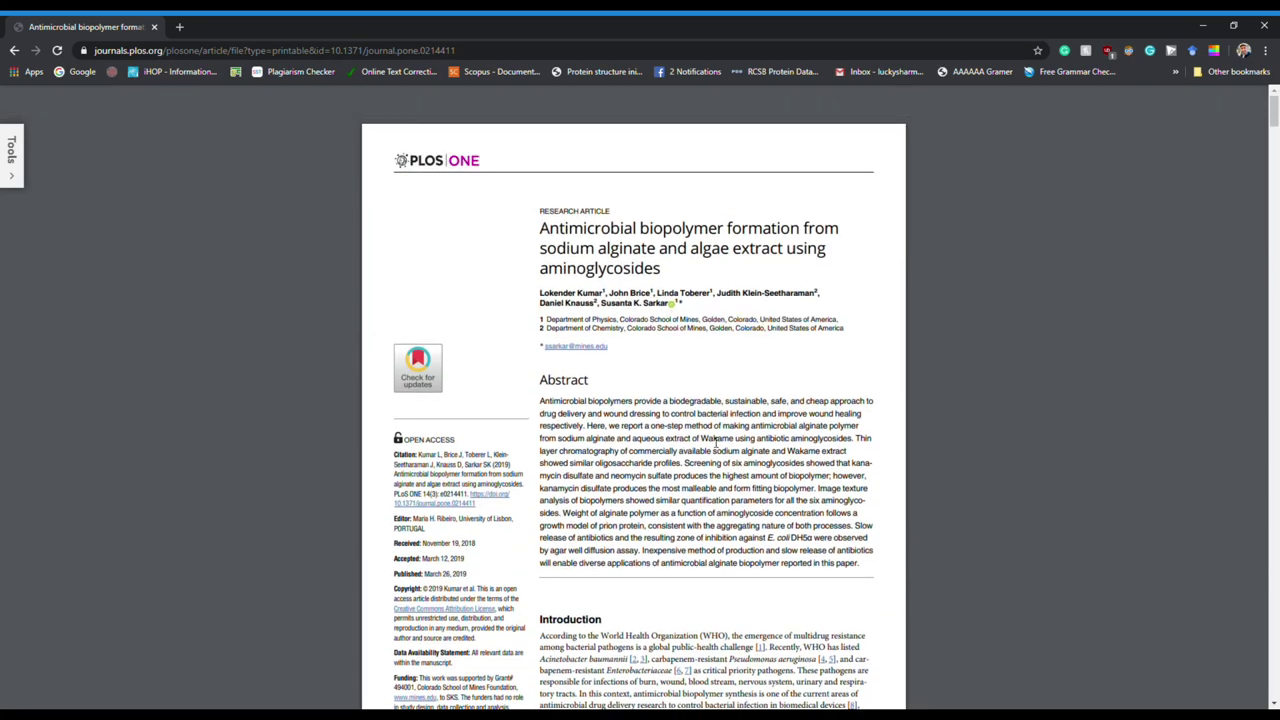
pyautogui.scroll(-1, 715, 443)
pyautogui.scroll(-3, 716, 470)
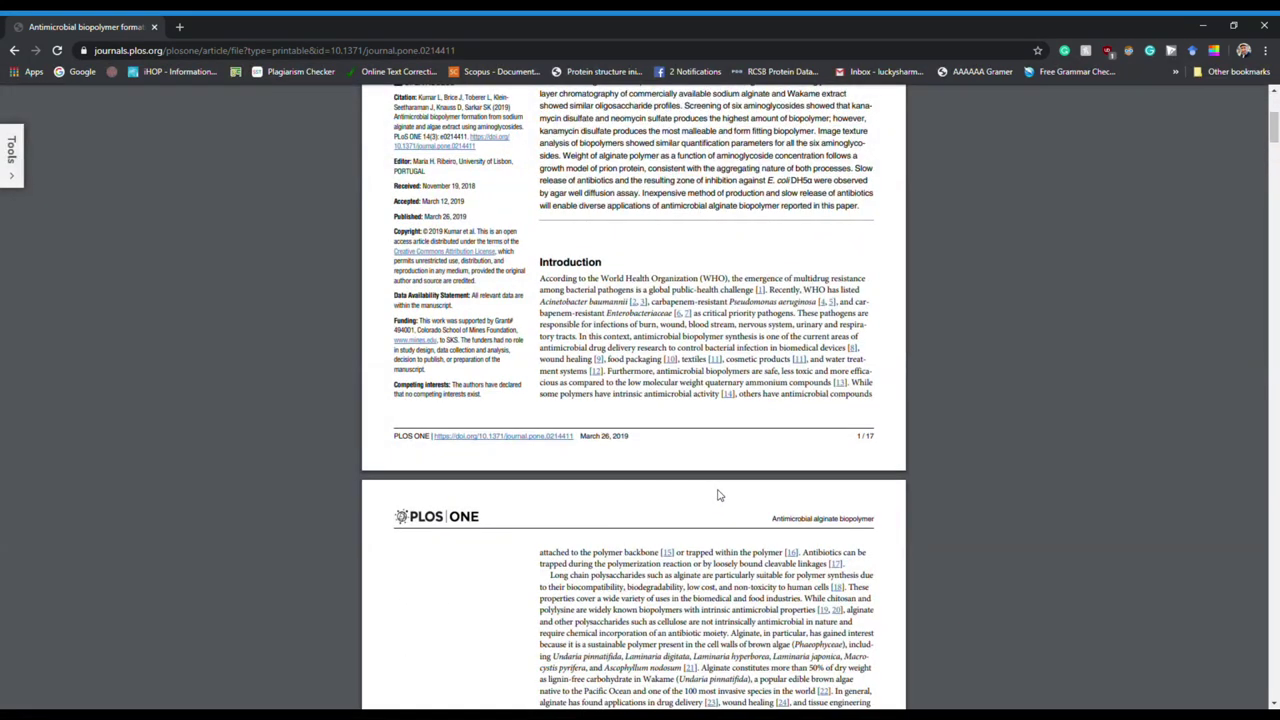
pyautogui.scroll(4, 717, 495)
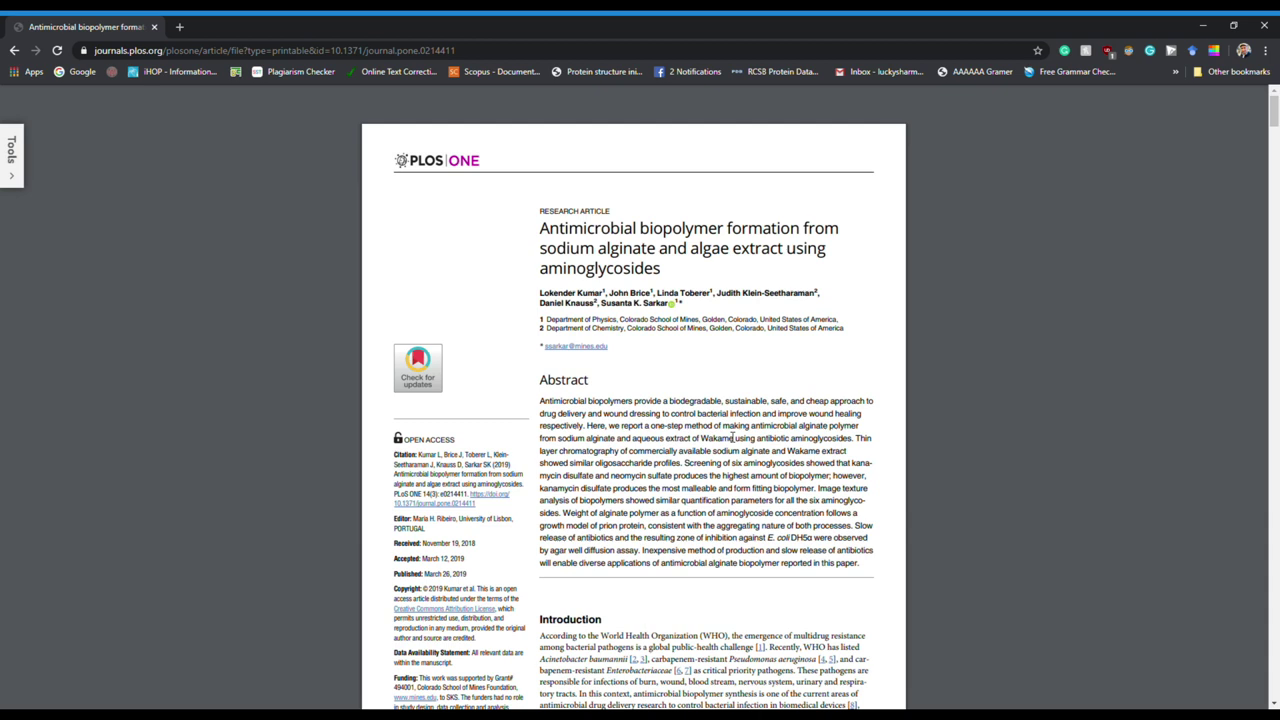
pyautogui.moveTo(669, 250); pyautogui.dragTo(536, 242)
pyautogui.moveTo(671, 280); pyautogui.dragTo(540, 229)
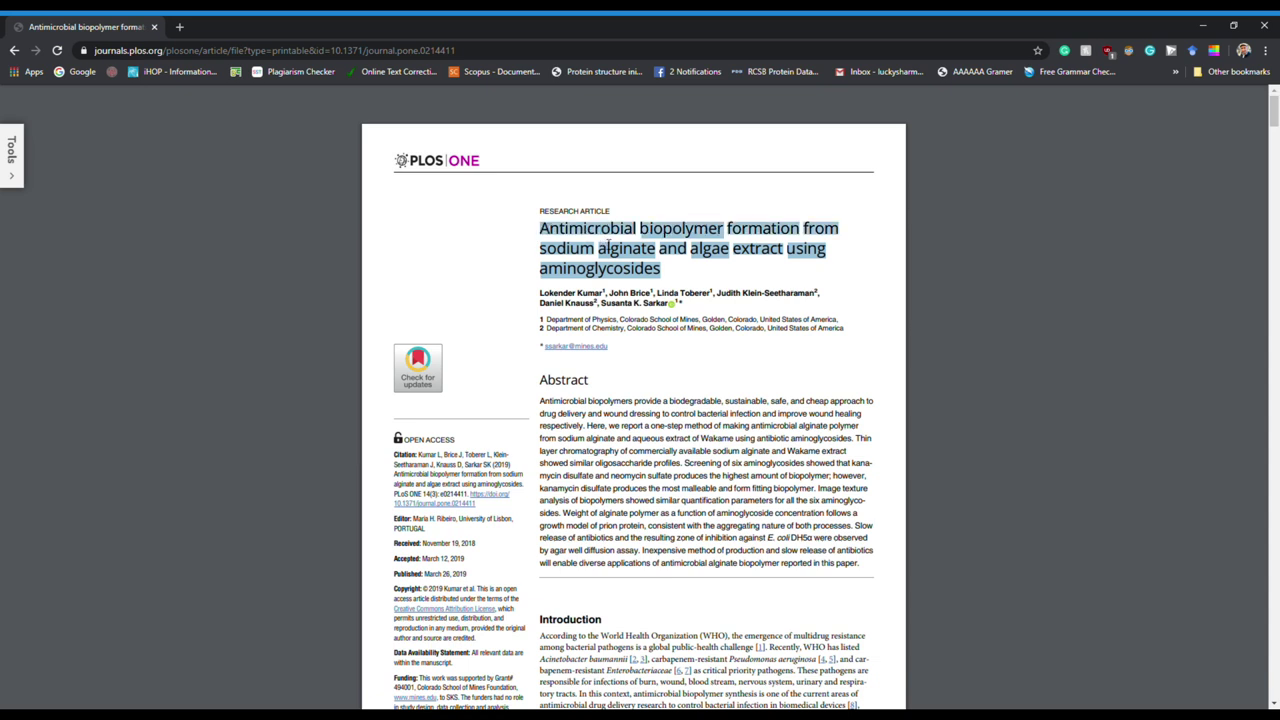
pyautogui.click(179, 27)
# Google the pasted article title and open its PubMed record, PMID 30913239.
pyautogui.click(510, 292)
pyautogui.write('Antimicrobial biopolymer formation from sodium alginate and algae extract using aminoglycosides')
pyautogui.press('Return')
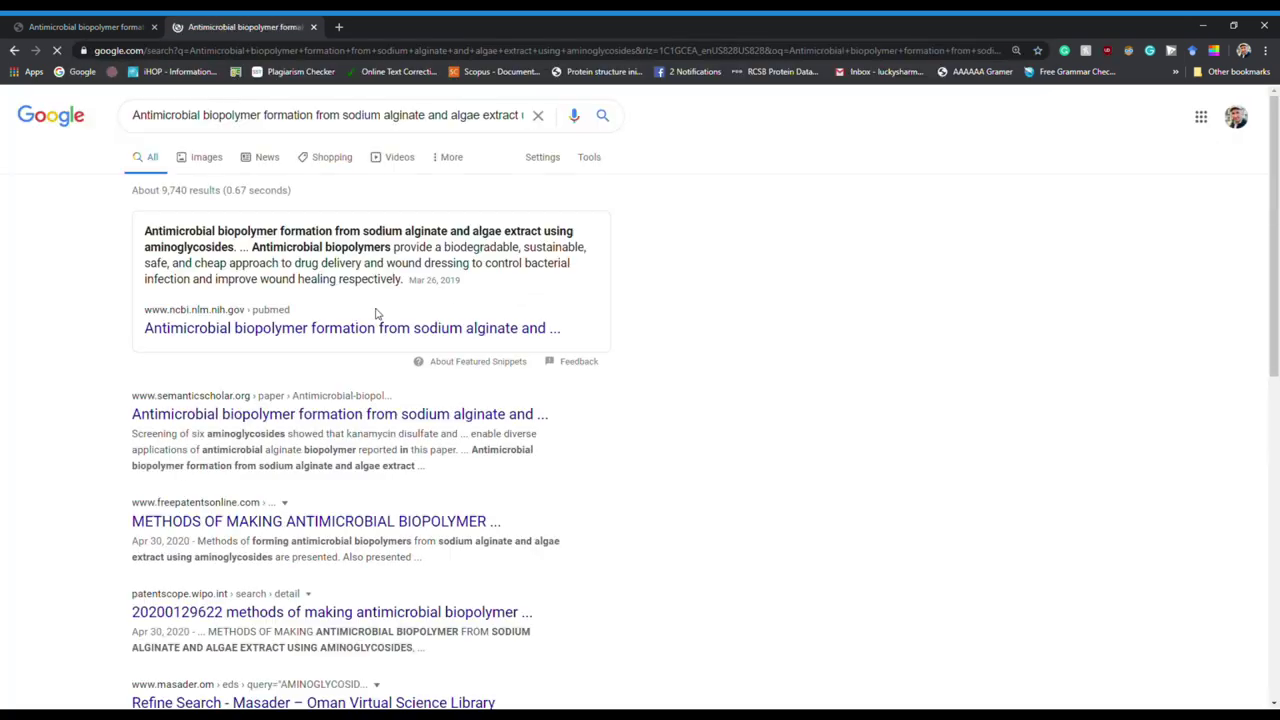
pyautogui.click(230, 329)
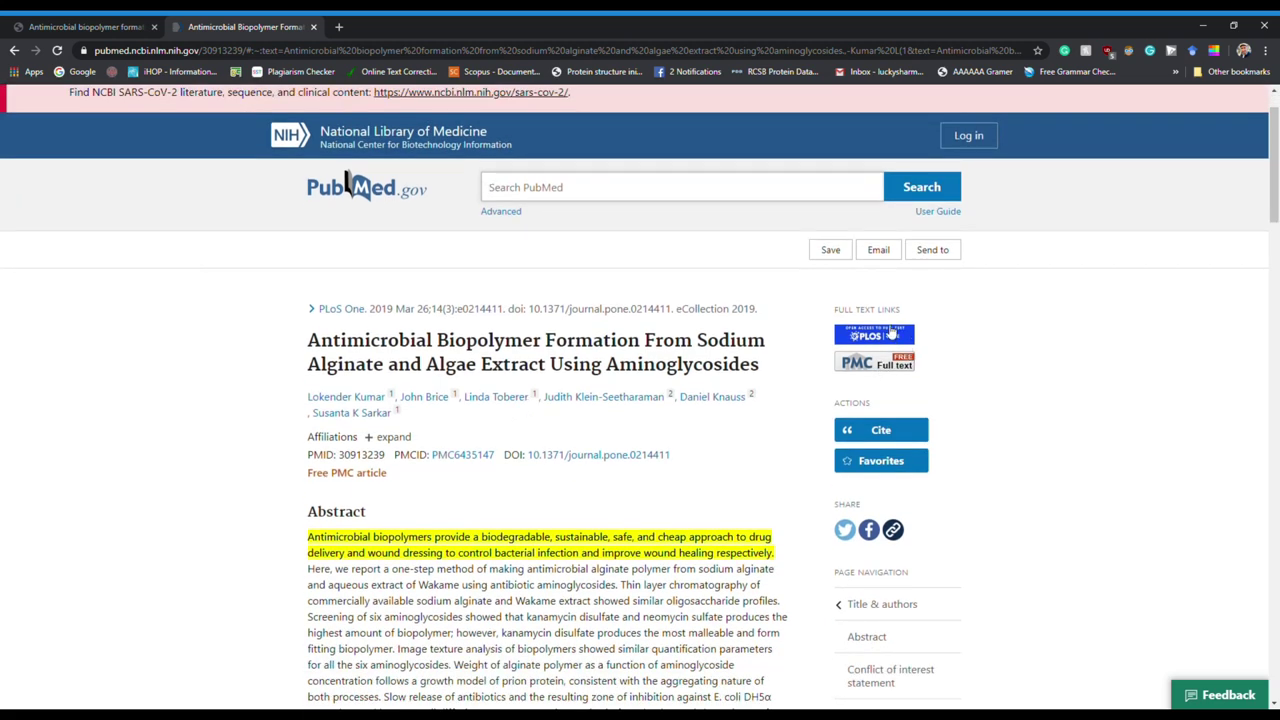
# Open the paper's PLOS ONE full-text link from PubMed's Full Text Links.
pyautogui.click(886, 330)
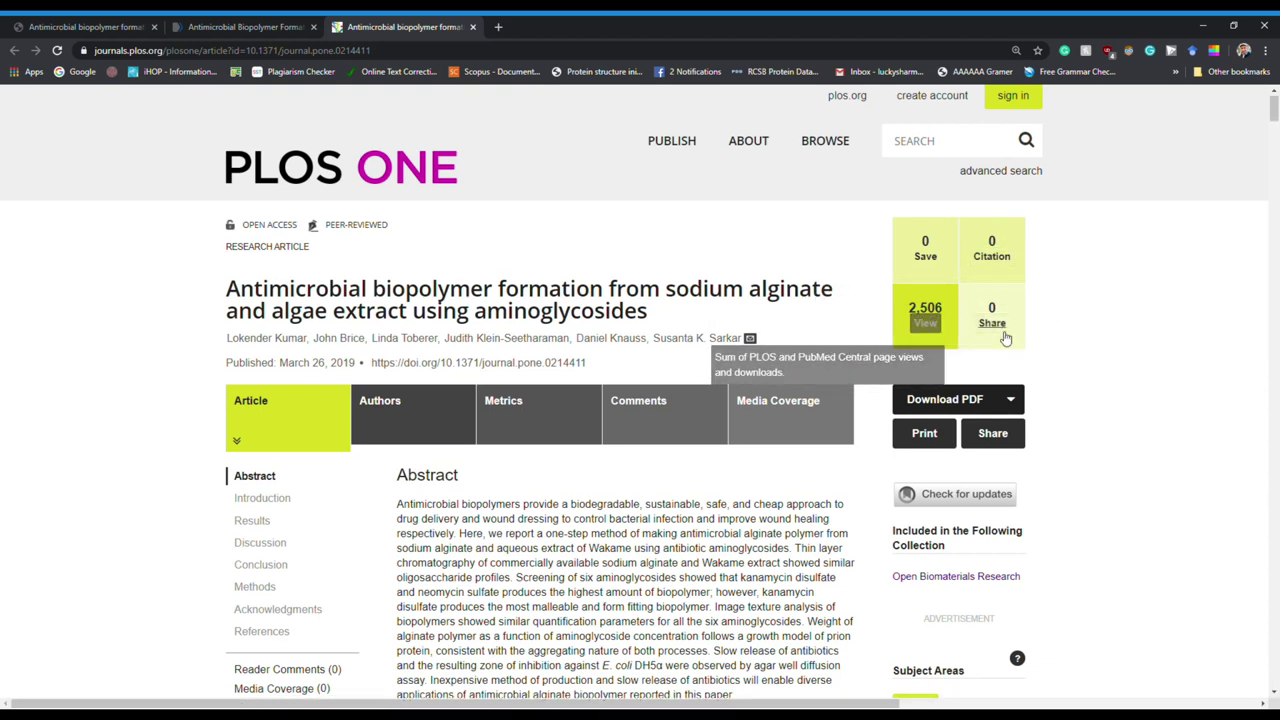
pyautogui.scroll(-2, 1119, 387)
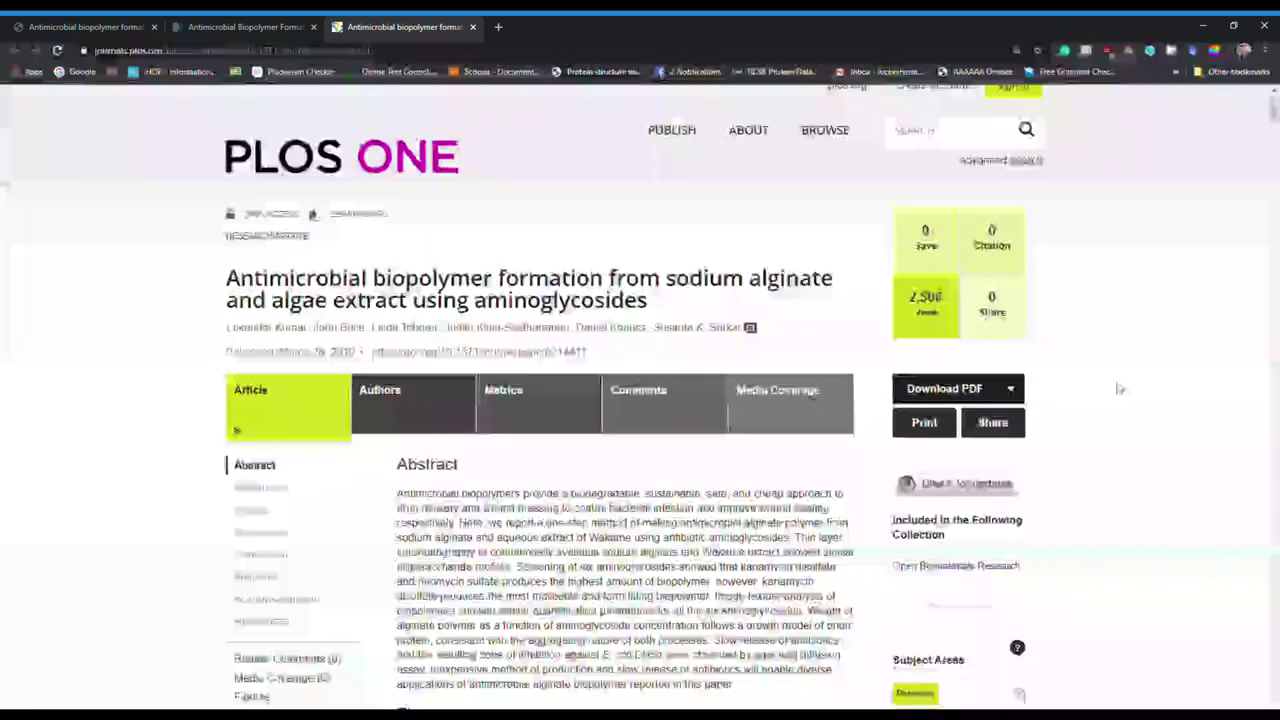
pyautogui.scroll(-2, 1119, 387)
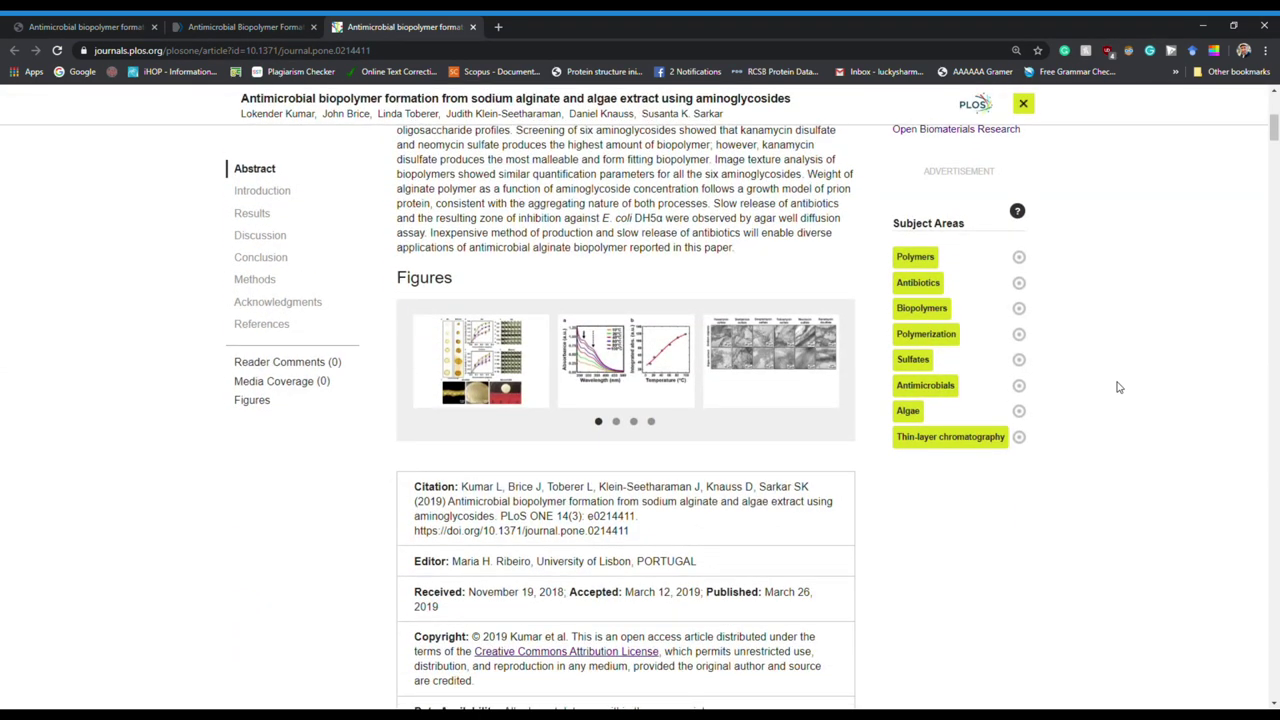
pyautogui.scroll(-1, 1119, 387)
pyautogui.scroll(-1, 1119, 387)
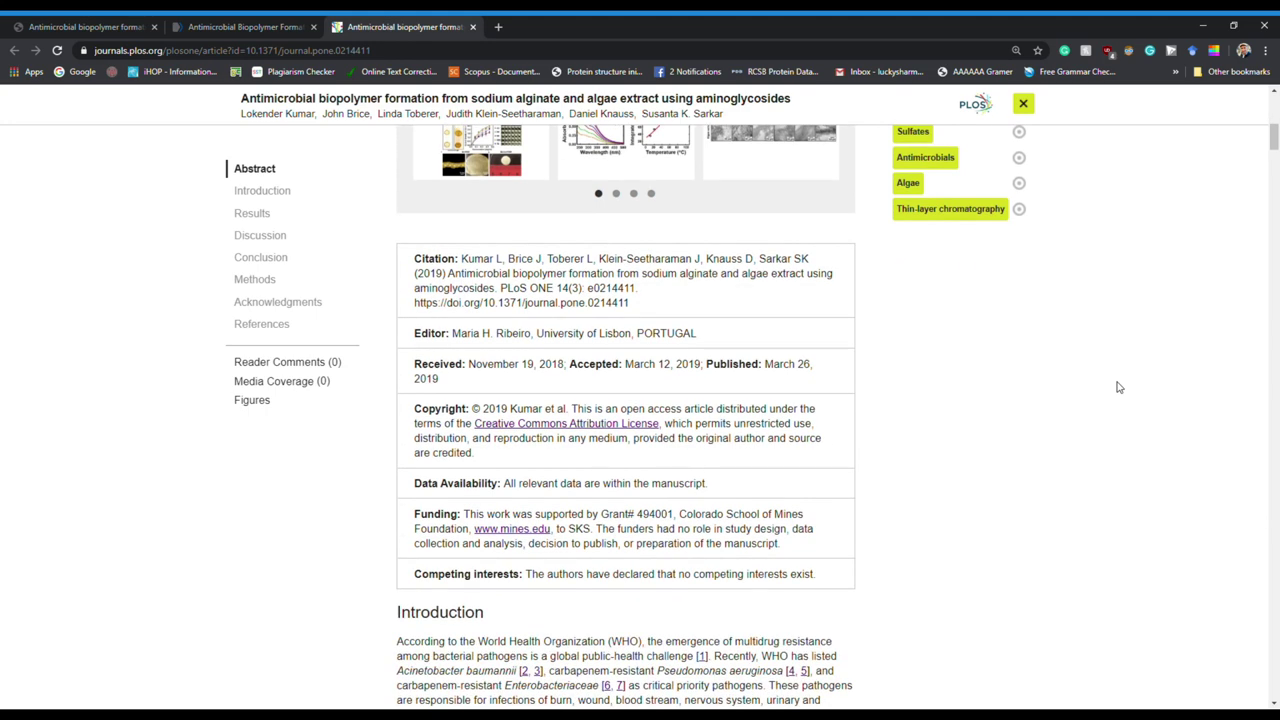
pyautogui.scroll(-1, 1119, 387)
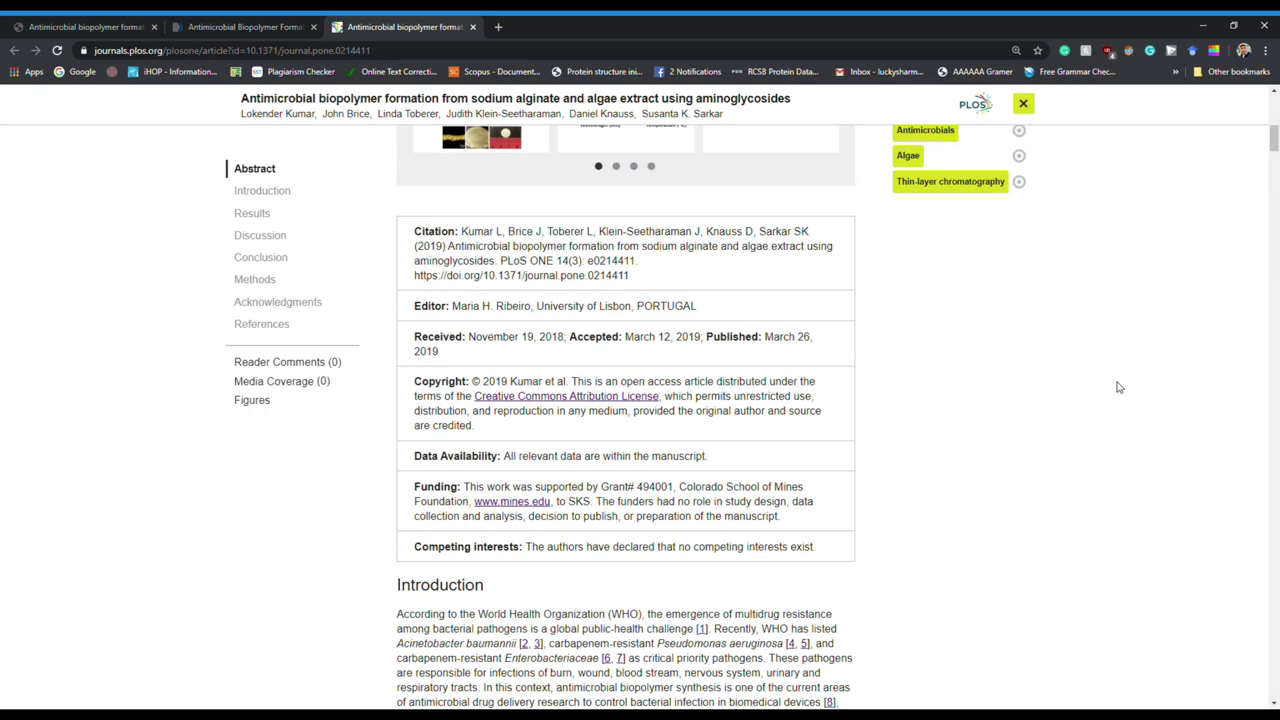
pyautogui.scroll(-1, 1119, 387)
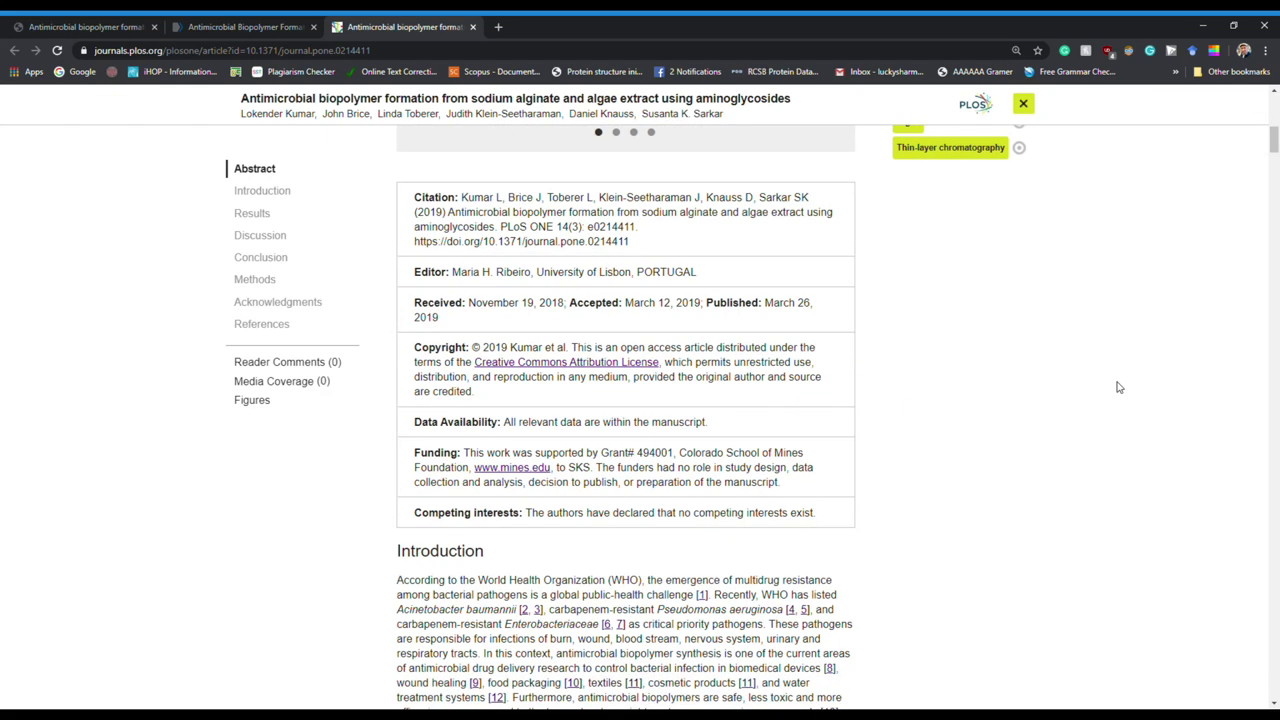
pyautogui.scroll(-1, 1119, 387)
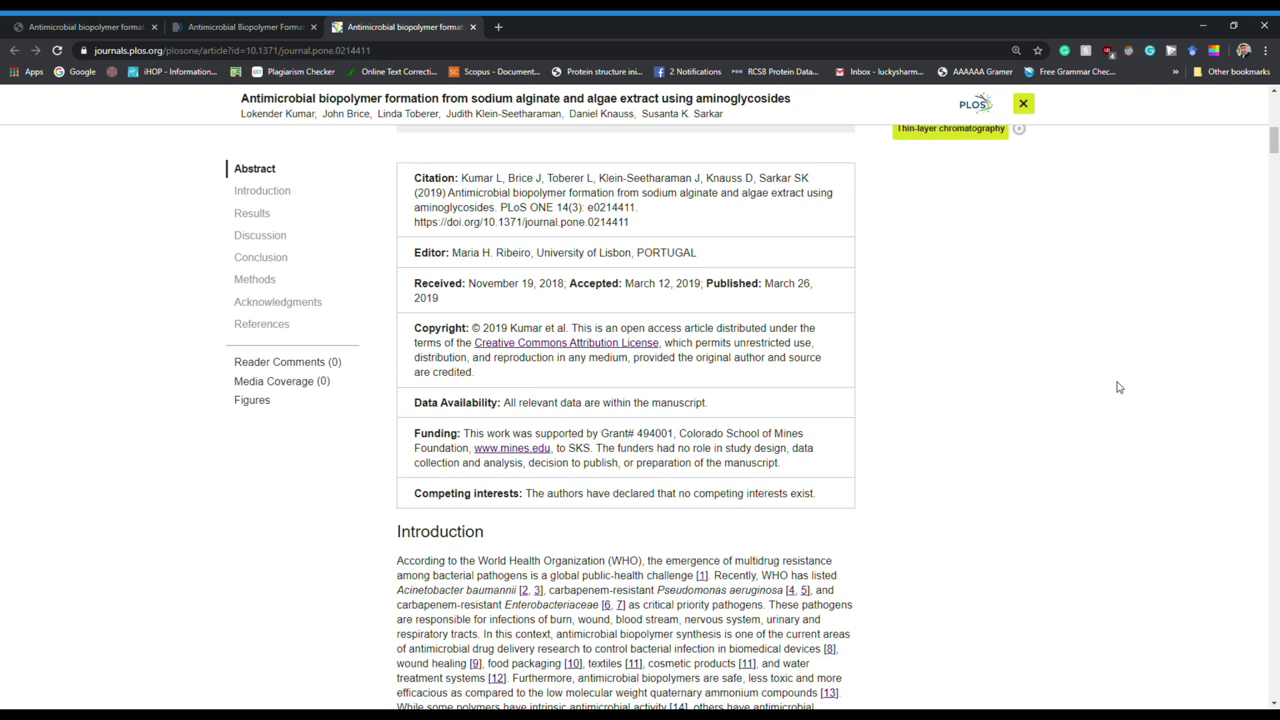
pyautogui.scroll(1, 1119, 387)
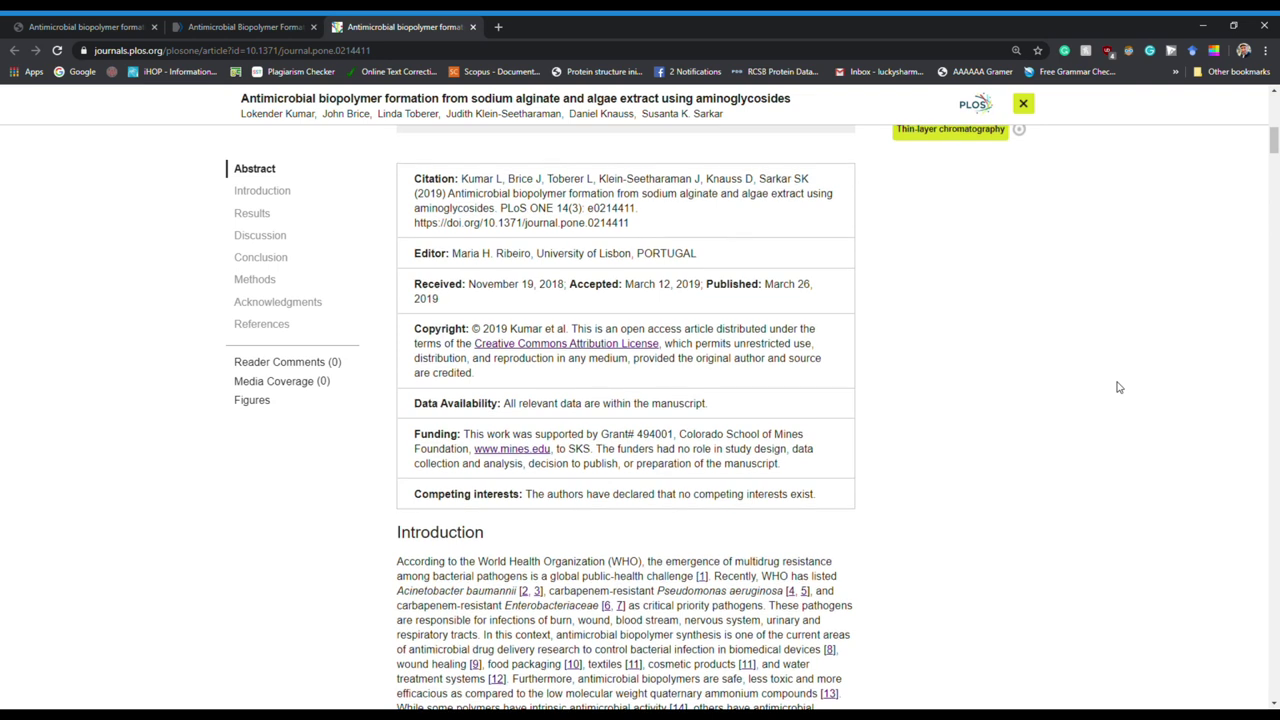
pyautogui.scroll(-1, 1119, 387)
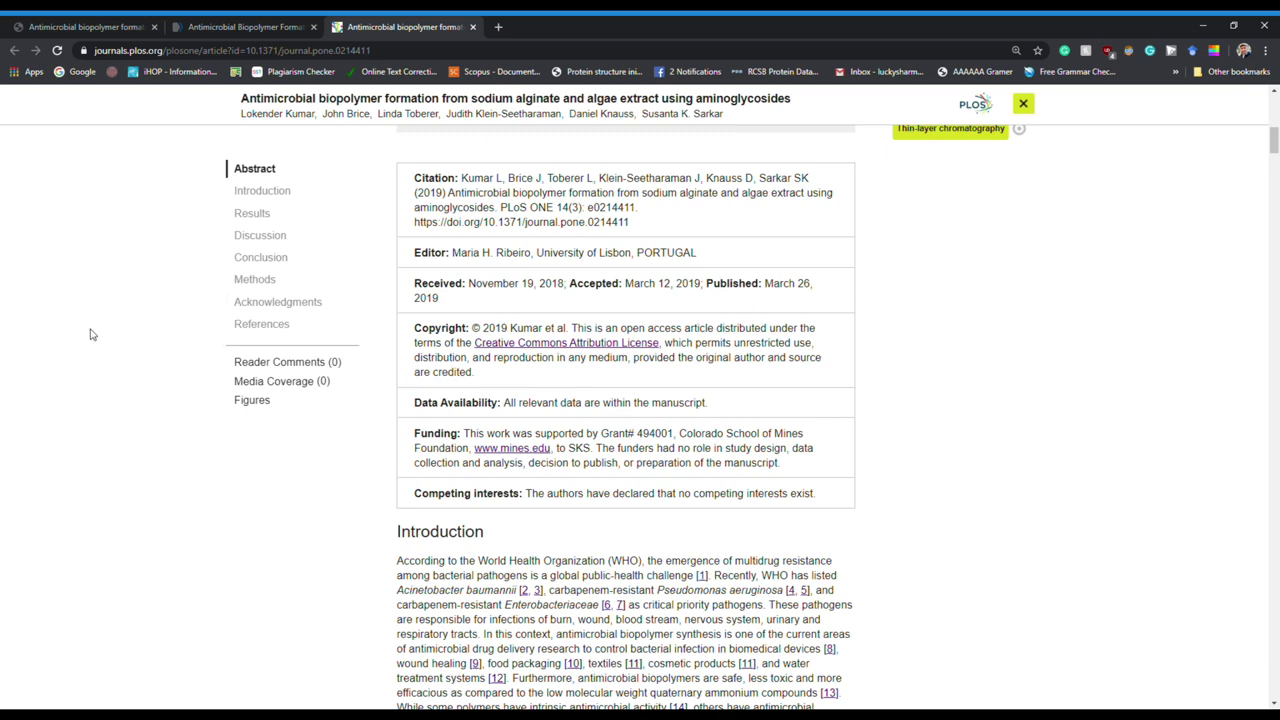
pyautogui.scroll(10, 89, 334)
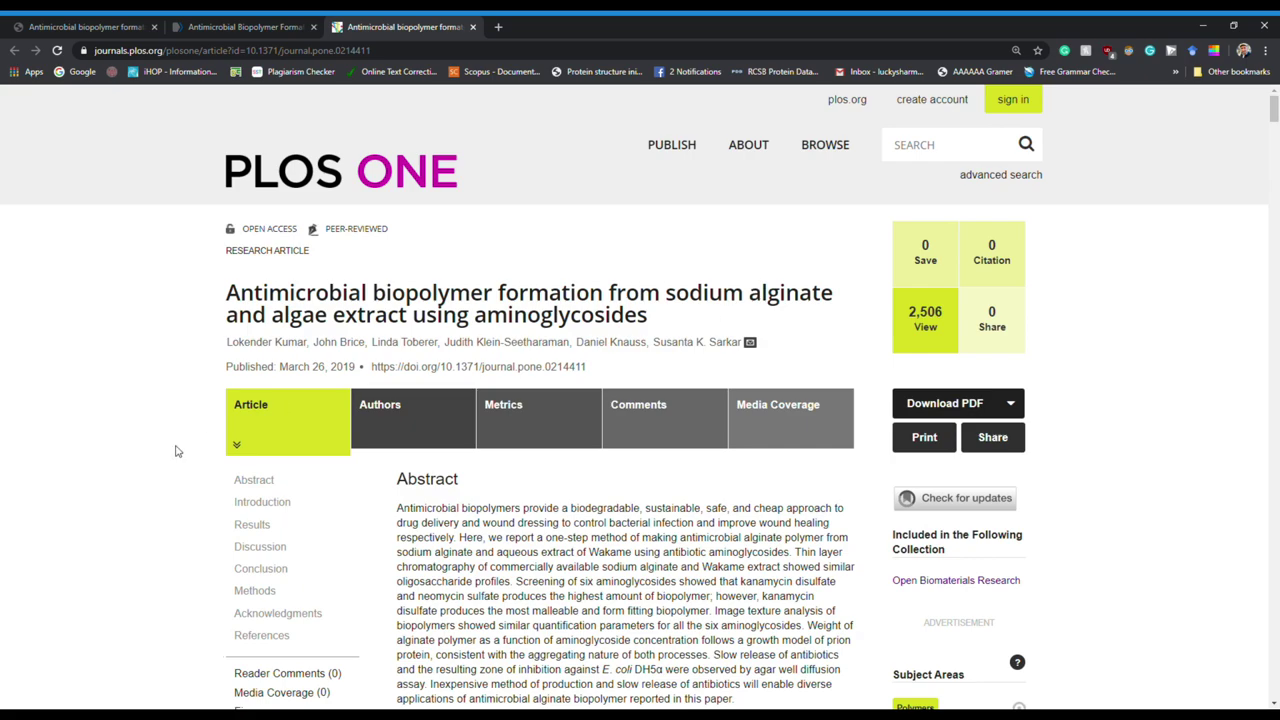
pyautogui.scroll(-3, 160, 449)
pyautogui.scroll(-12, 160, 449)
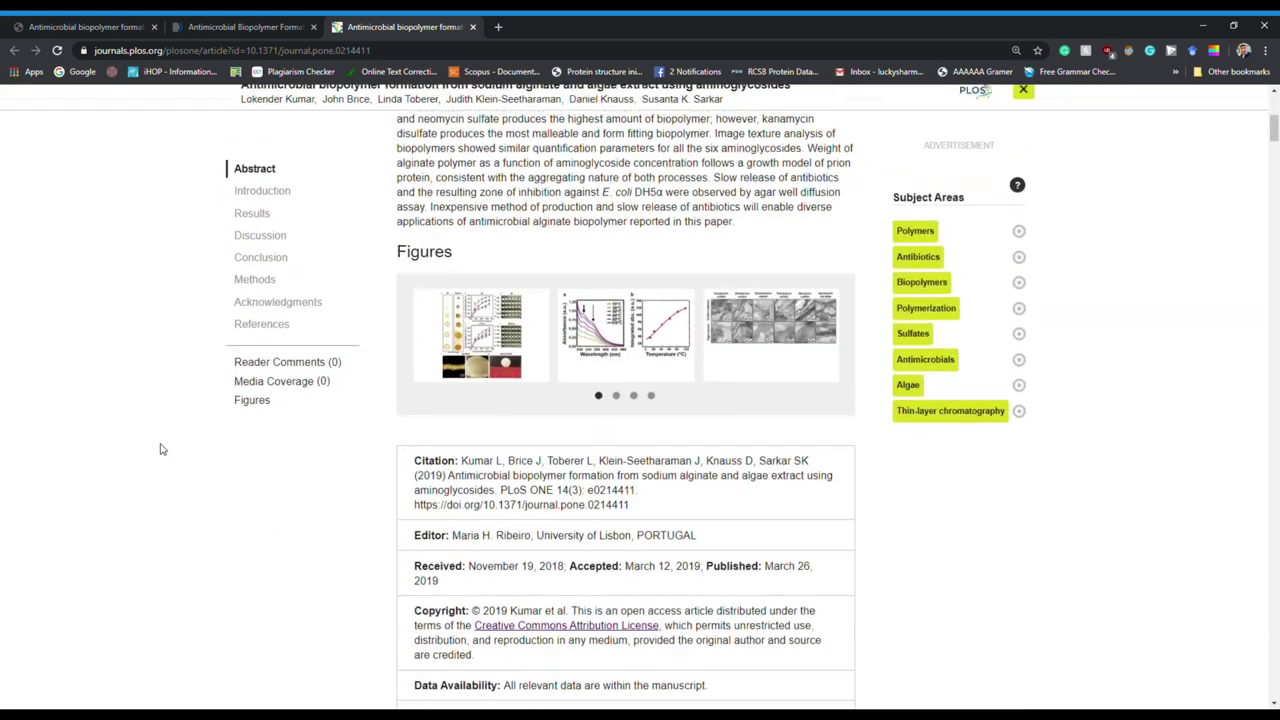
pyautogui.scroll(-12, 160, 449)
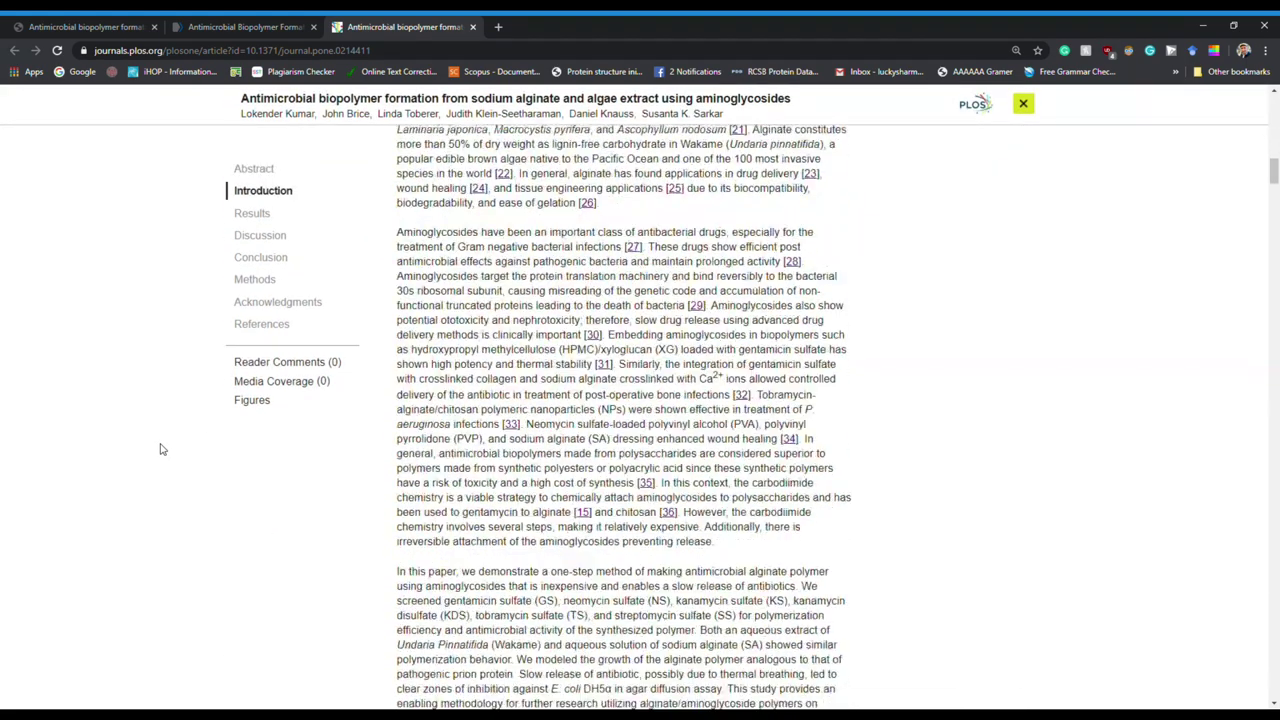
pyautogui.scroll(-15, 160, 449)
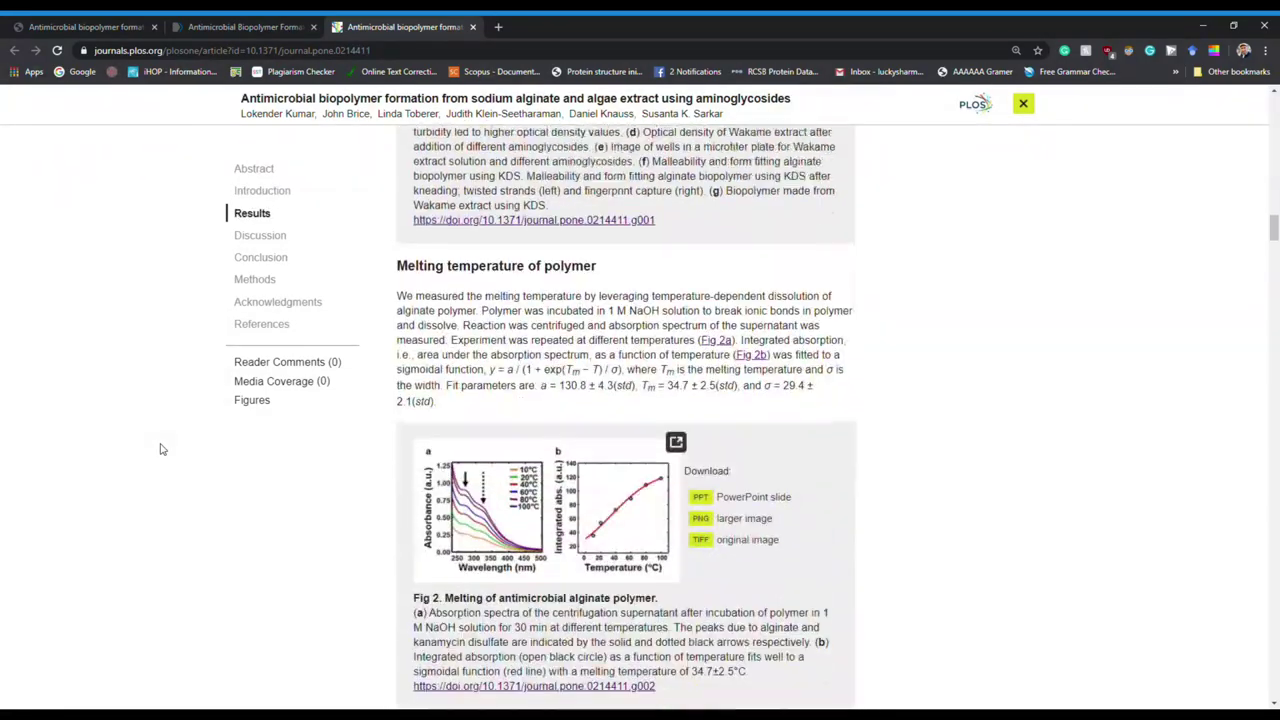
pyautogui.scroll(-10, 160, 449)
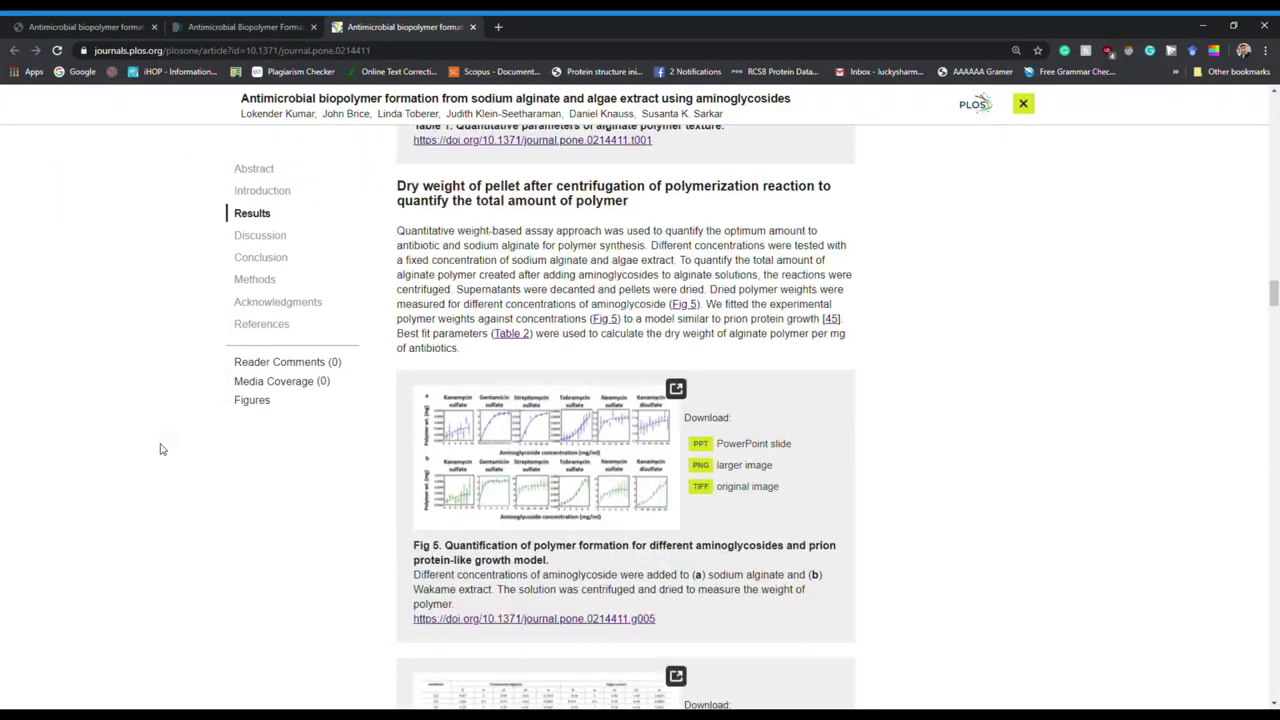
# View the article's empty Media Coverage (0) section, then close the PLOS ONE tab.
pyautogui.click(270, 382)
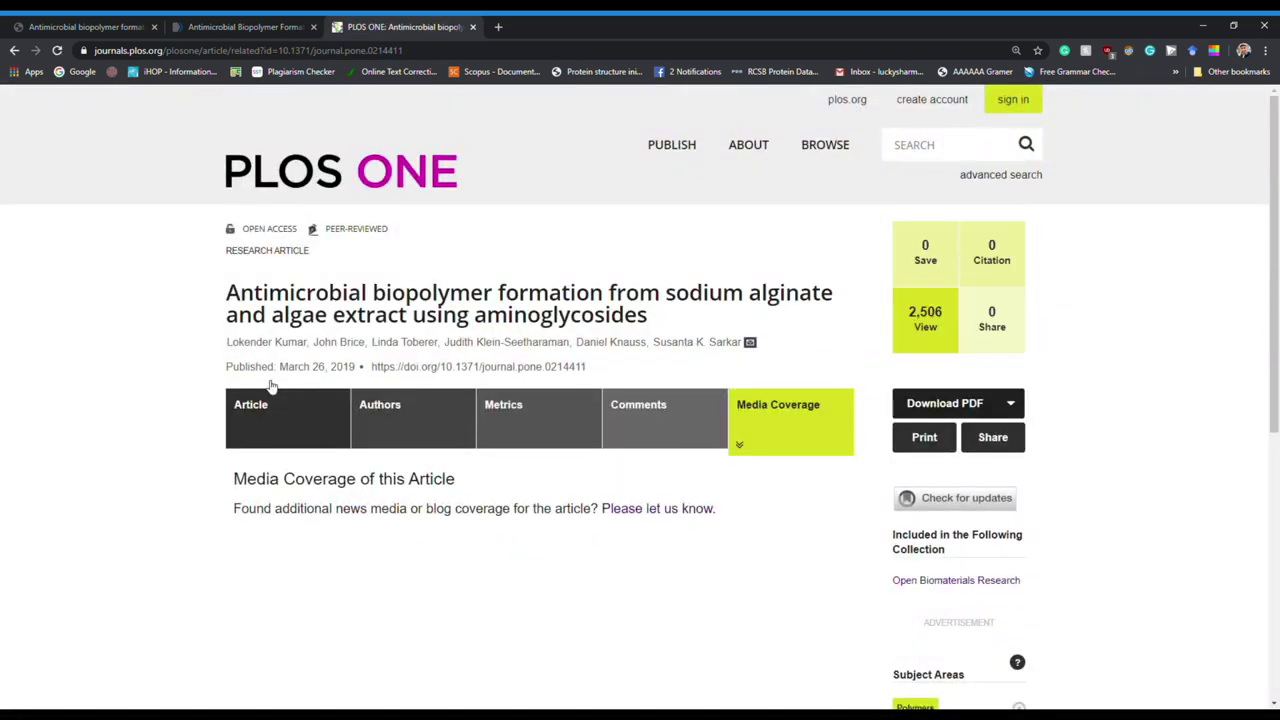
pyautogui.scroll(-1, 270, 386)
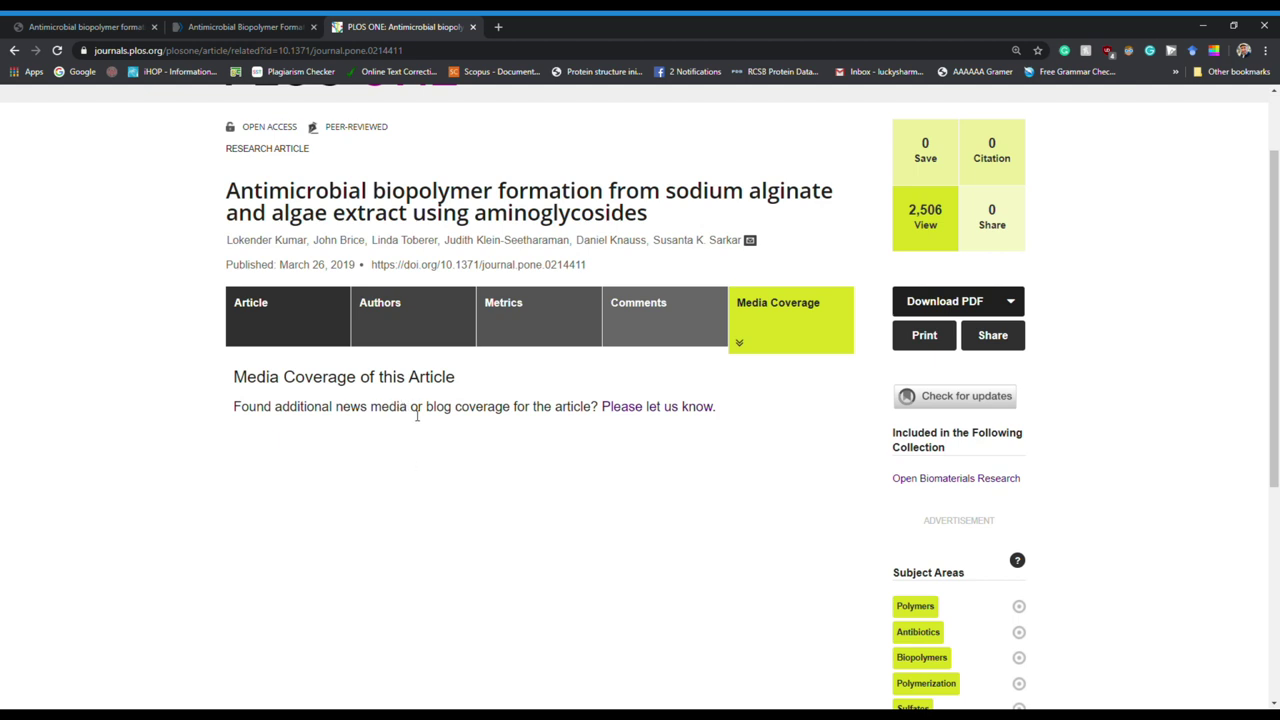
pyautogui.click(242, 22)
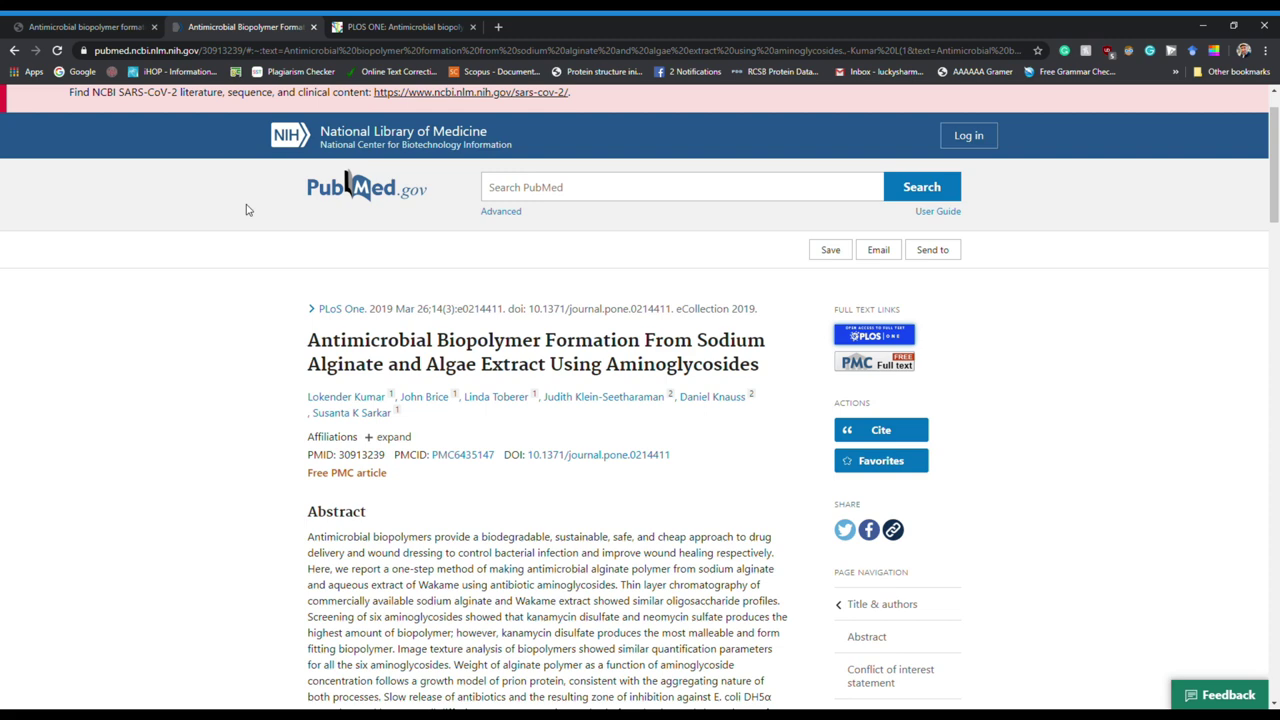
pyautogui.click(372, 25)
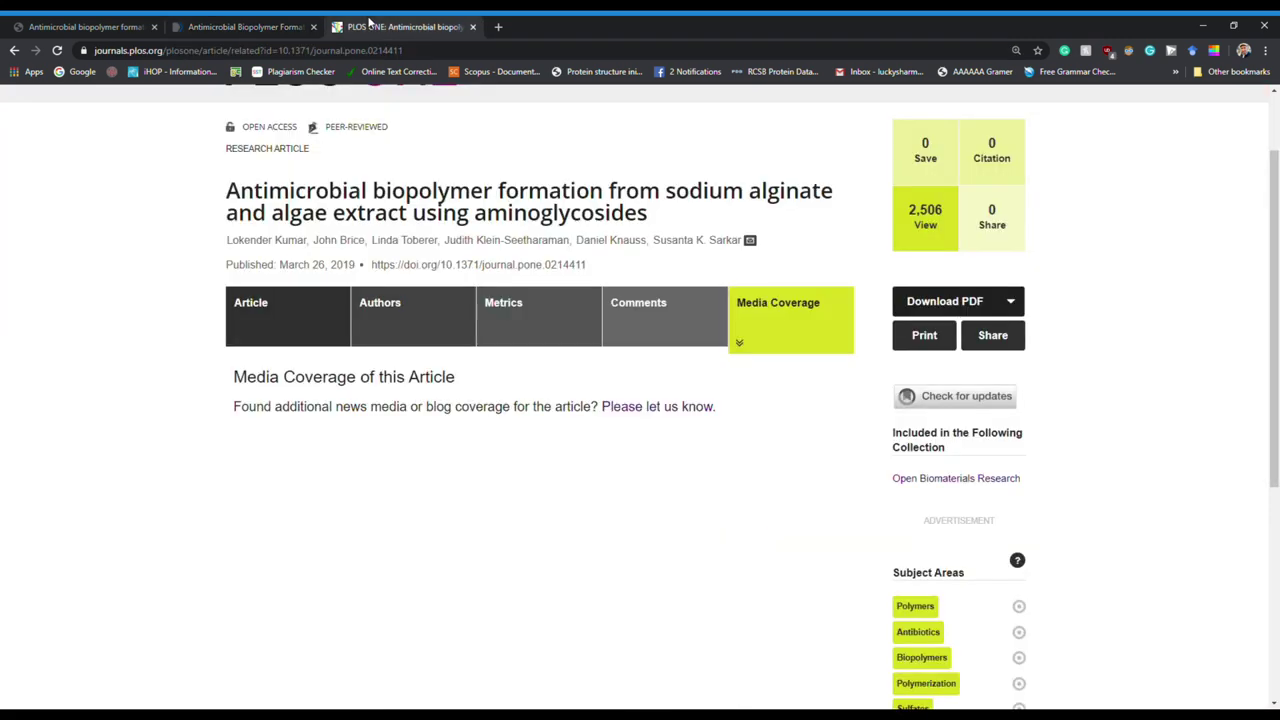
pyautogui.click(474, 27)
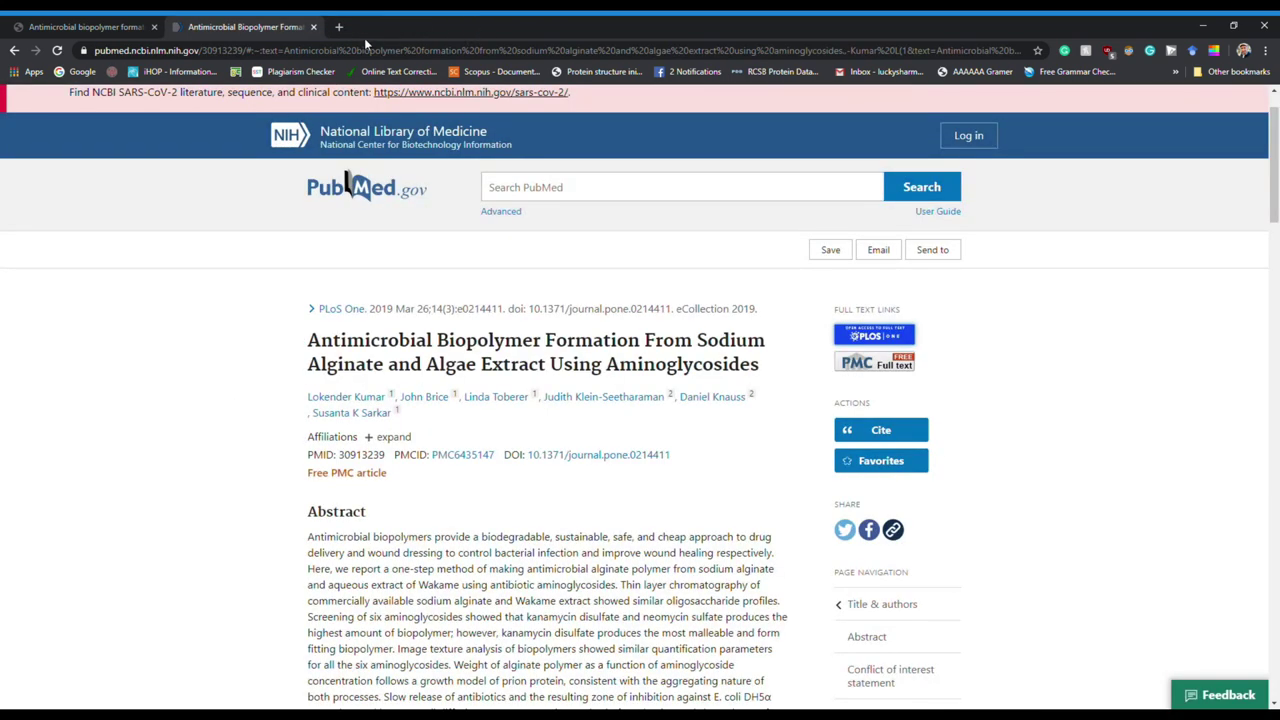
# Close PubMed, return to the Scholar profile, dismiss the article details, and browse the 2019 patents and preprints.
pyautogui.click(313, 27)
pyautogui.click(14, 50)
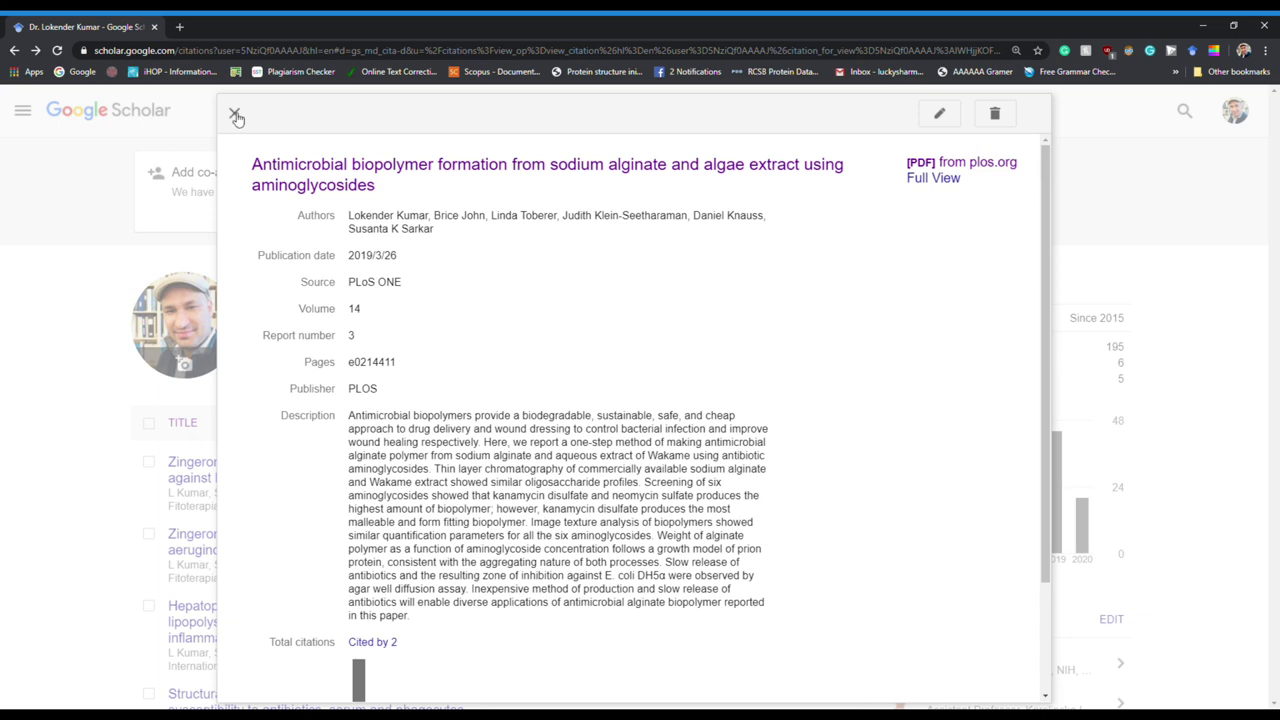
pyautogui.click(235, 113)
pyautogui.scroll(-1, 140, 480)
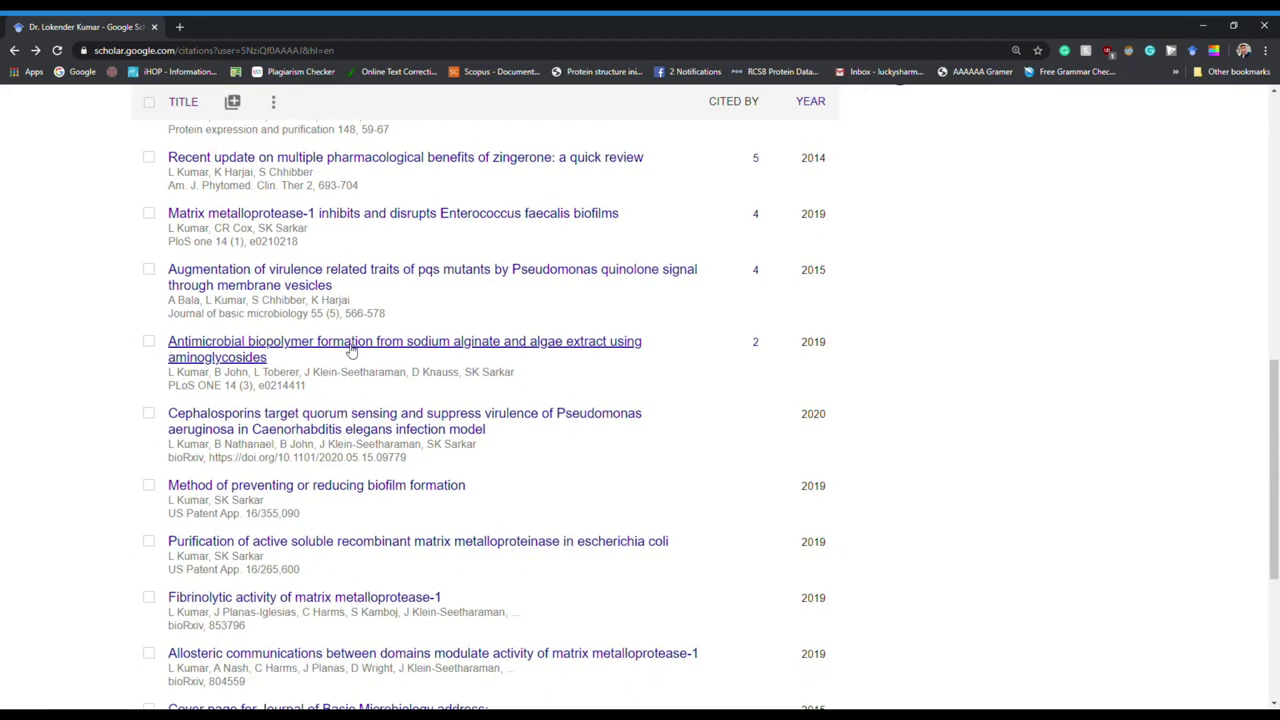
pyautogui.scroll(-2, 290, 503)
pyautogui.scroll(-2, 290, 503)
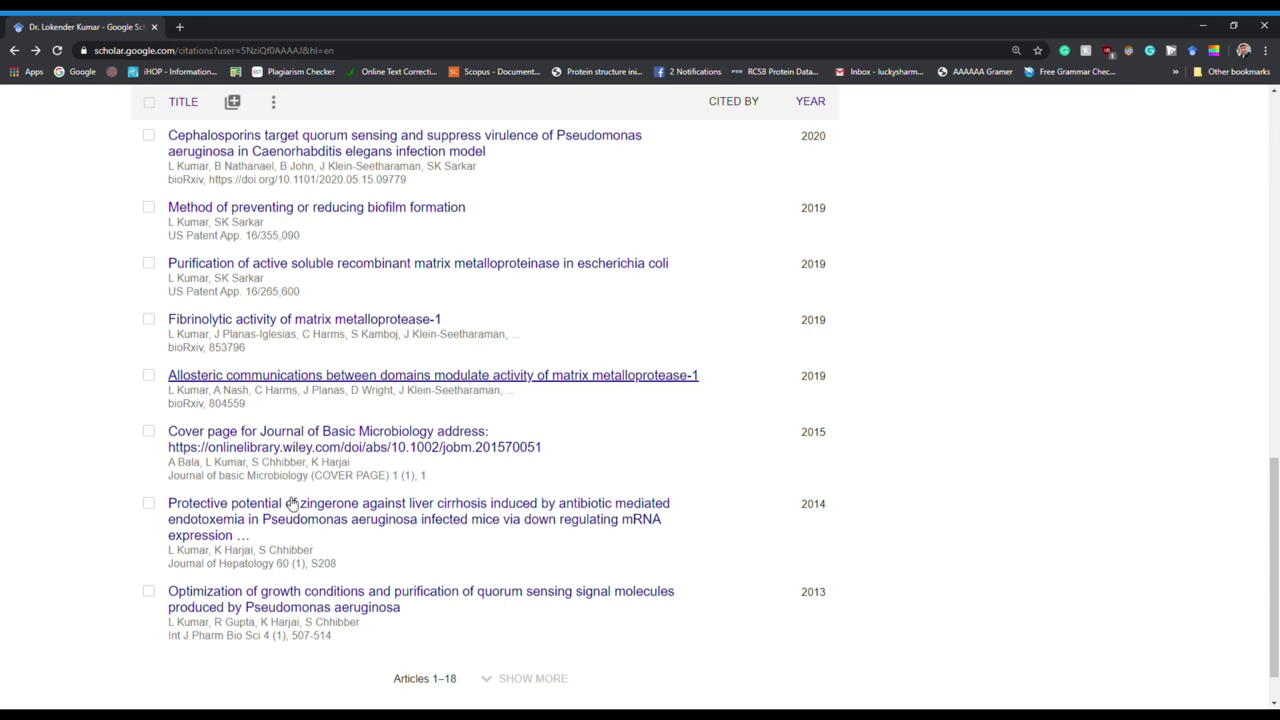
pyautogui.scroll(2, 290, 503)
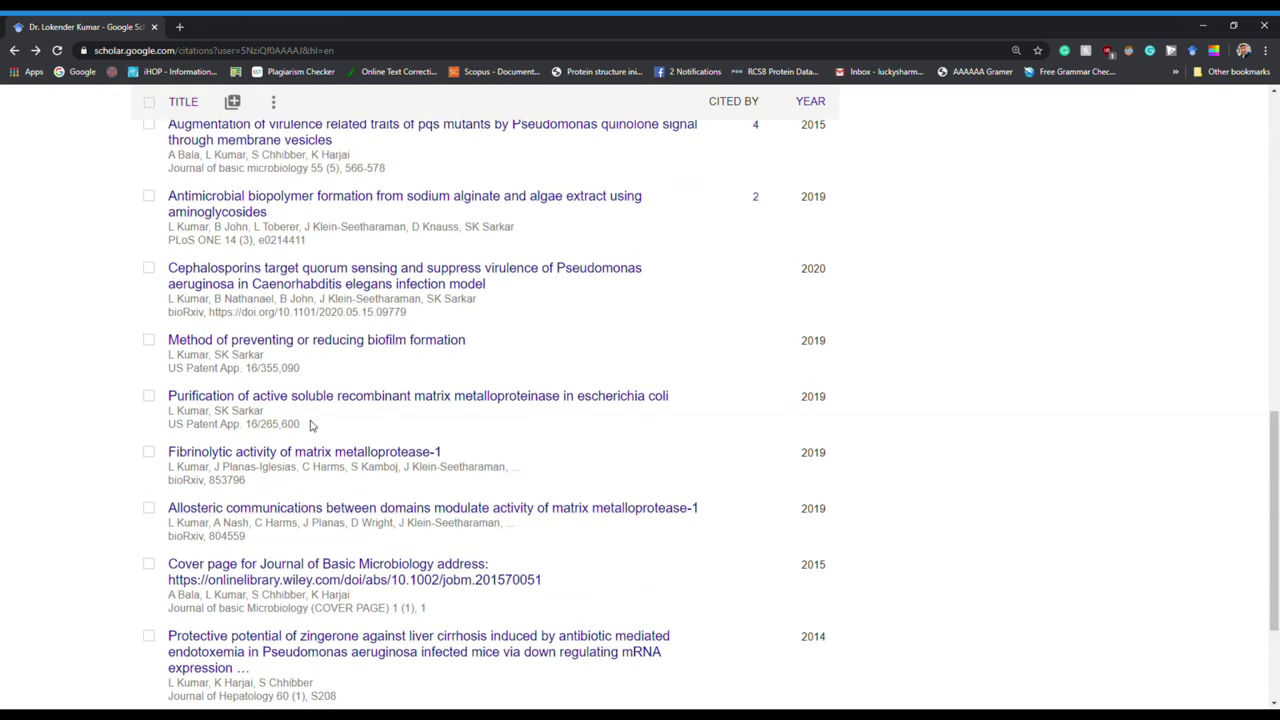
pyautogui.scroll(2, 270, 450)
pyautogui.scroll(-2, 265, 452)
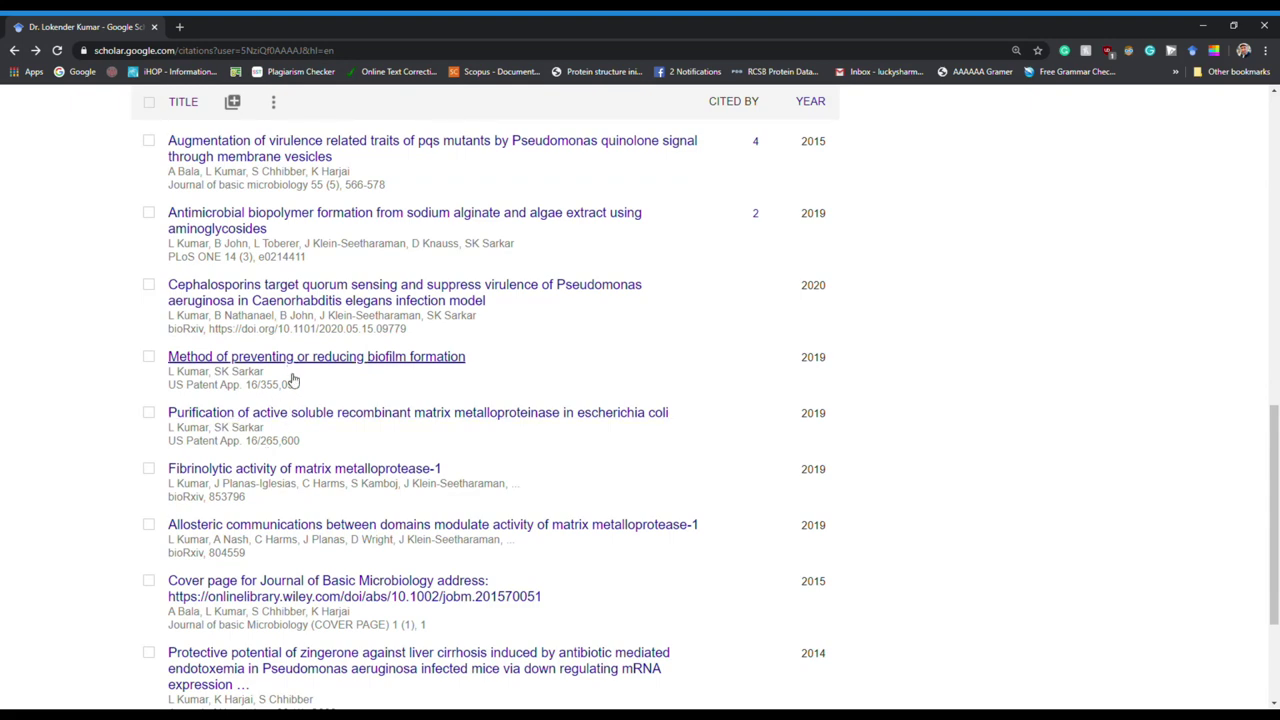
pyautogui.click(289, 414)
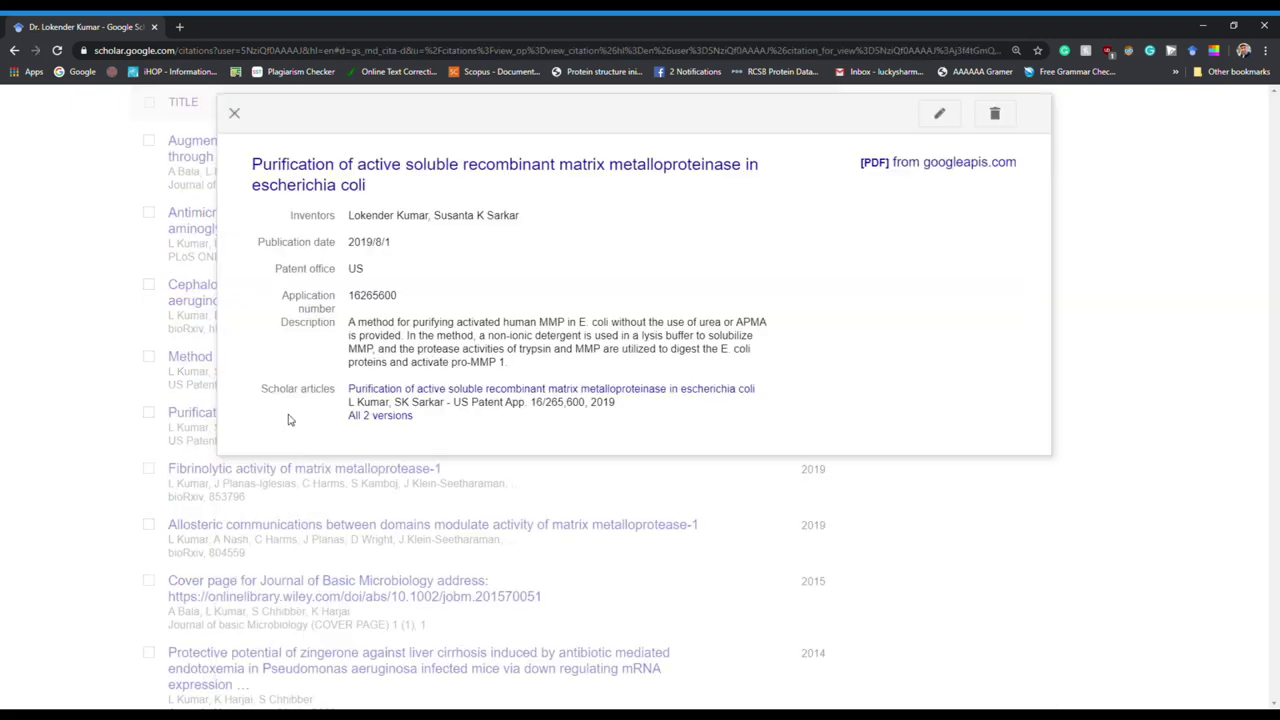
pyautogui.click(617, 170)
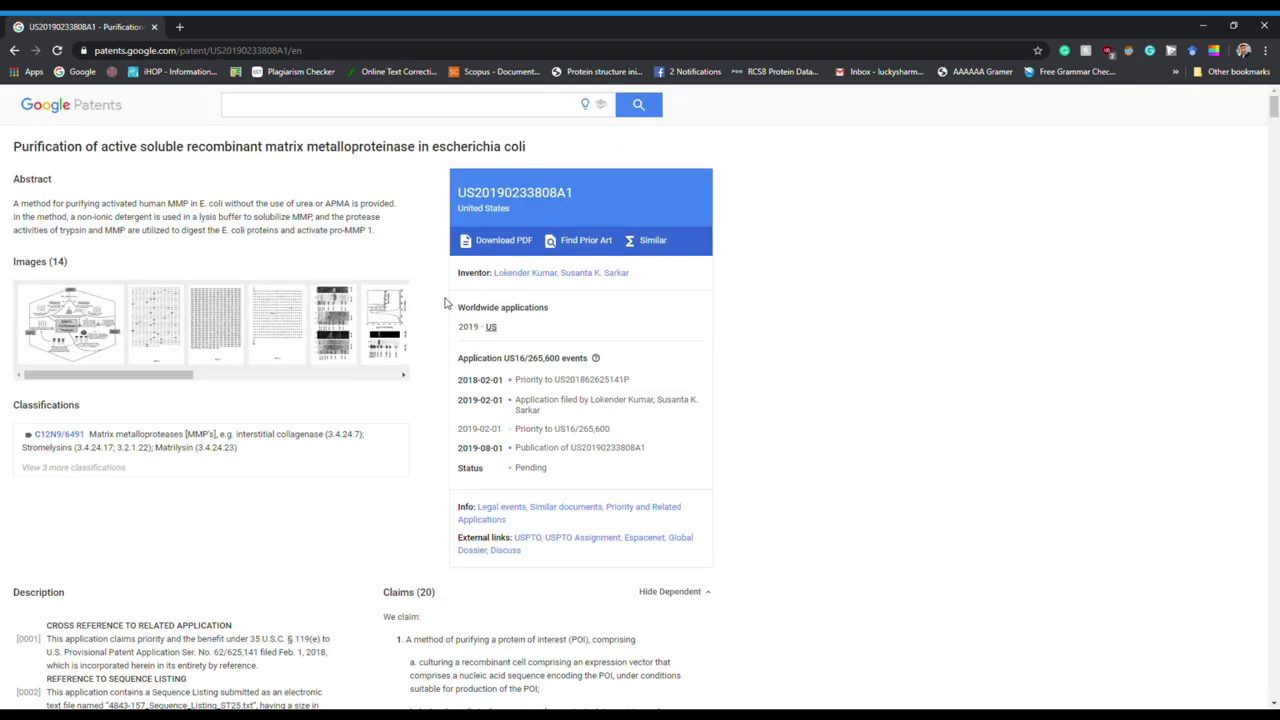
pyautogui.scroll(-1, 299, 497)
pyautogui.scroll(1, 299, 497)
pyautogui.scroll(-1, 299, 497)
pyautogui.click(493, 184)
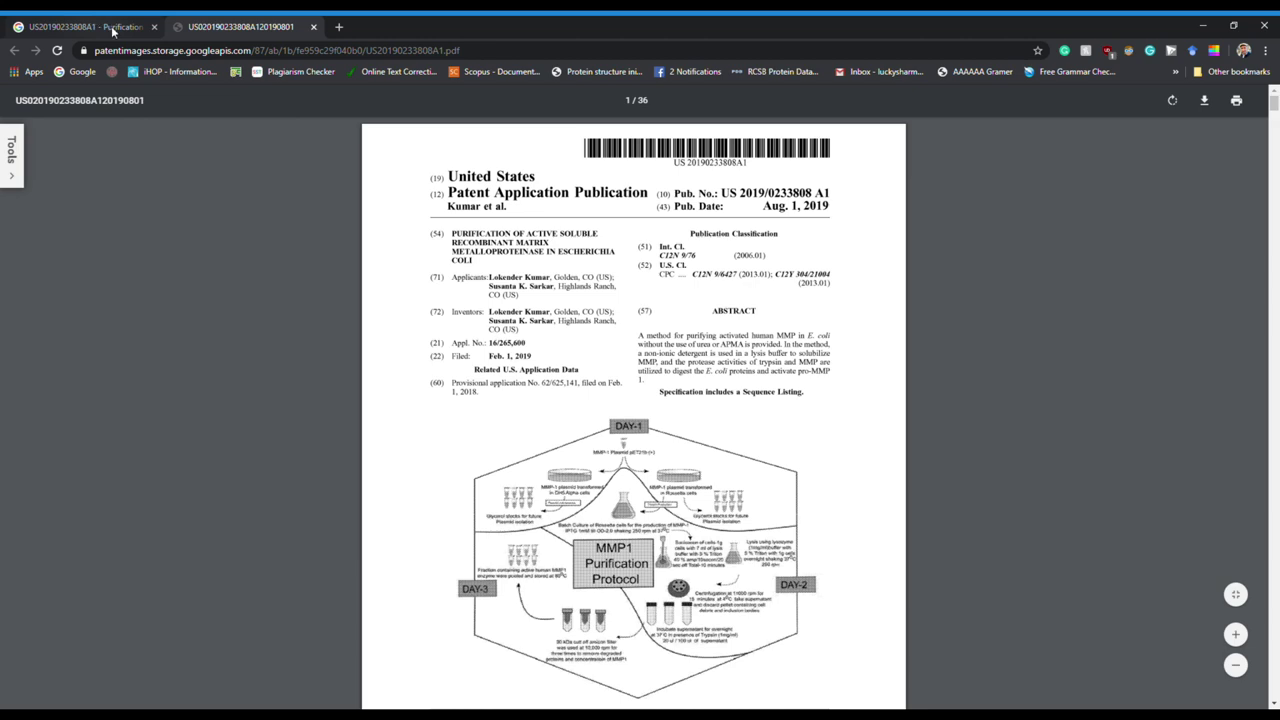
pyautogui.click(111, 27)
pyautogui.click(484, 393)
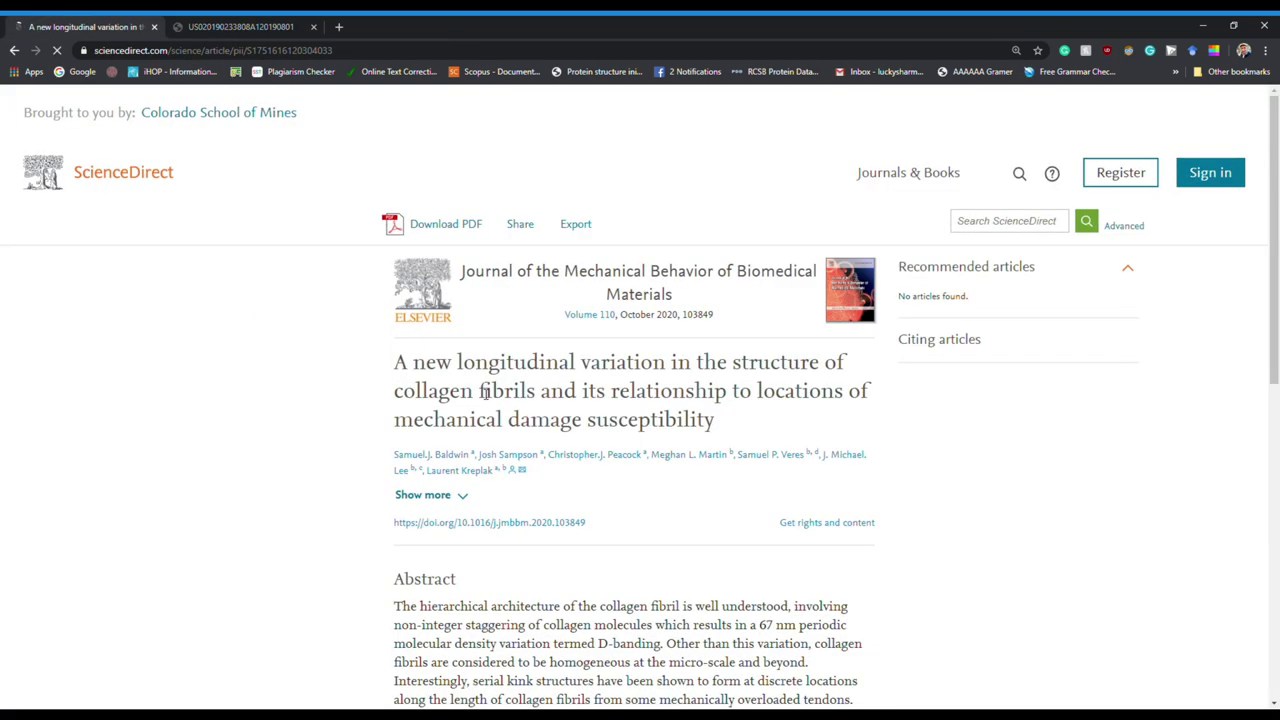
# Search Scholar for the pasted alginate biopolymer title and show its MLA, APA, Chicago, Harvard, Vancouver citations.
pyautogui.click(14, 50)
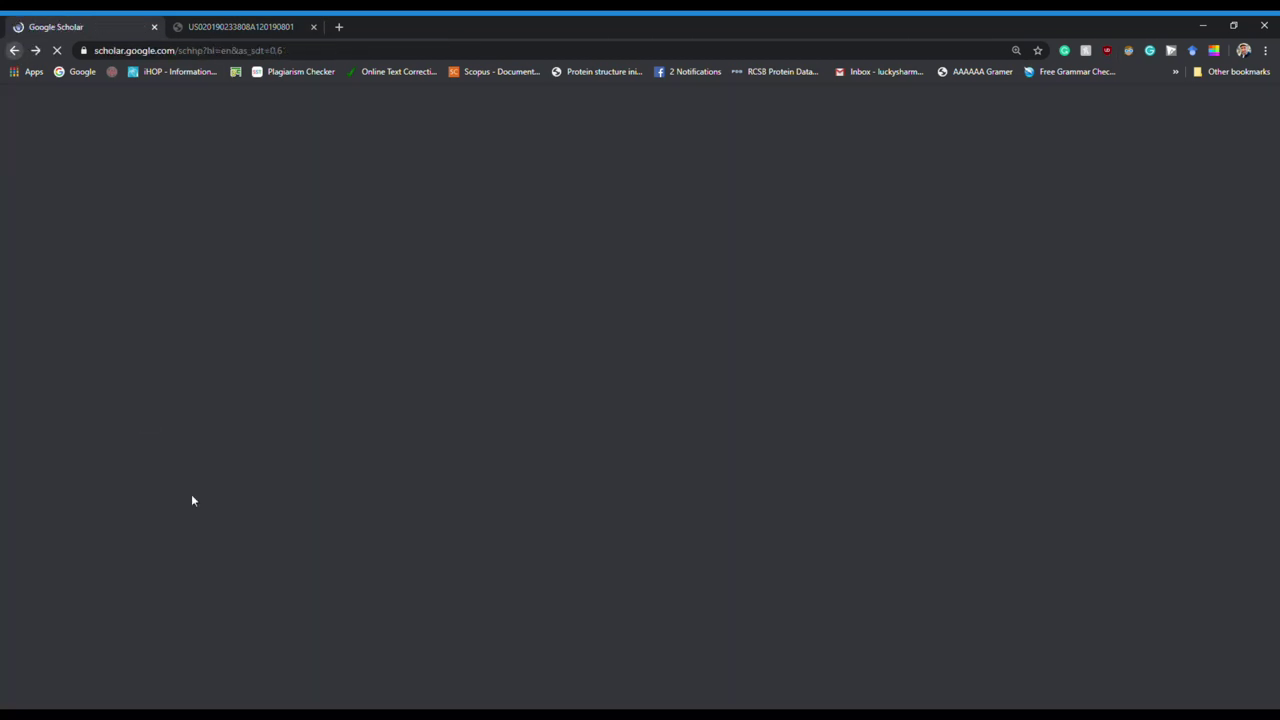
pyautogui.click(503, 271)
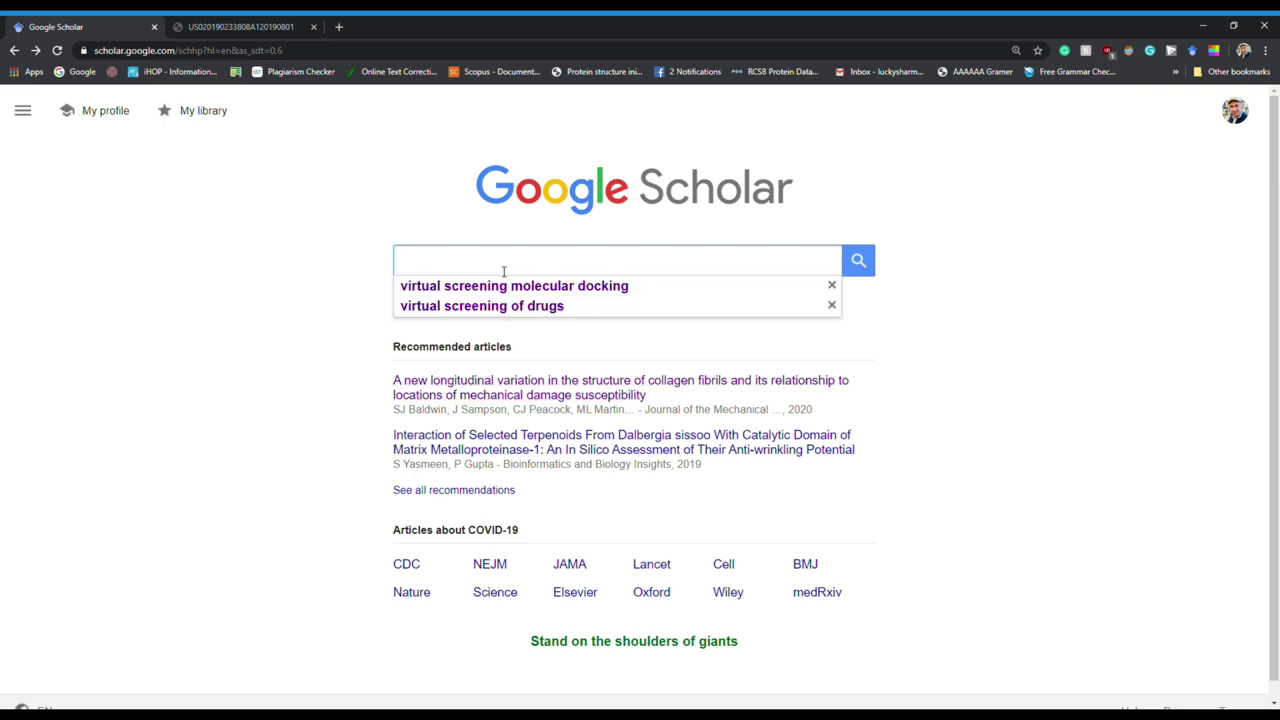
pyautogui.write('Antimicrobial biopolymer formation from sodium alginate and algae extract using aminoglycosides')
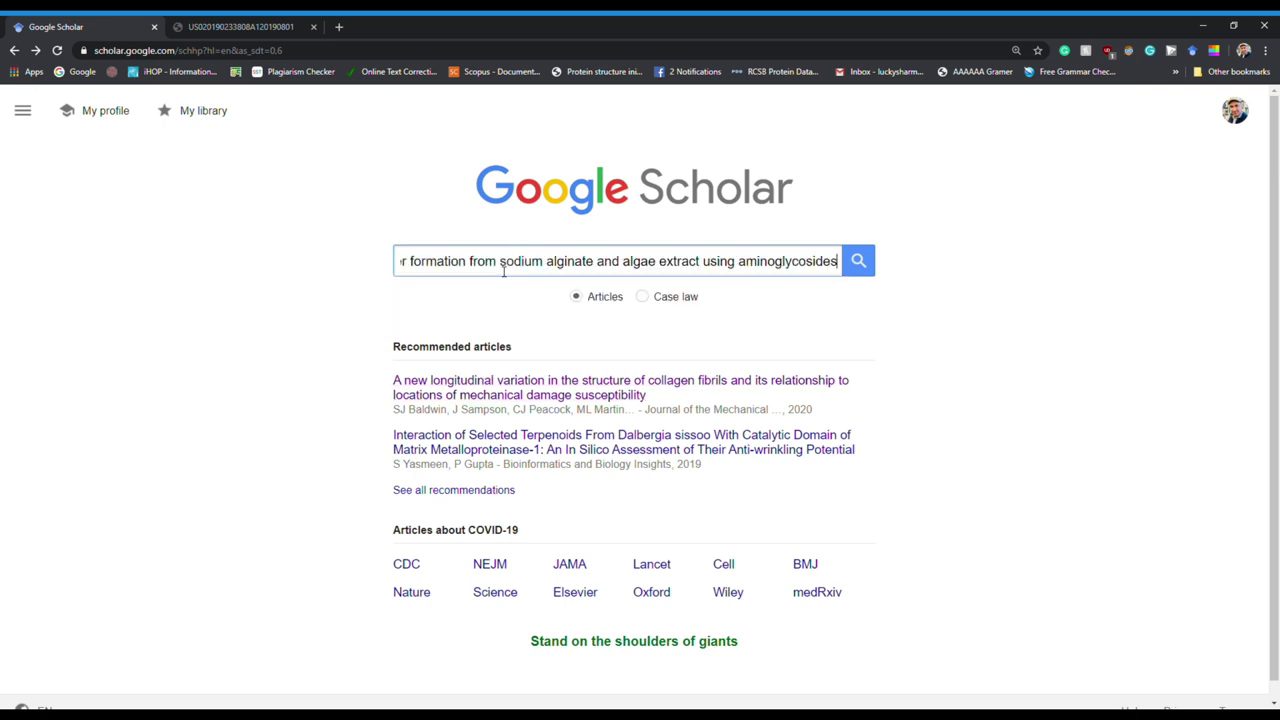
pyautogui.press('Return')
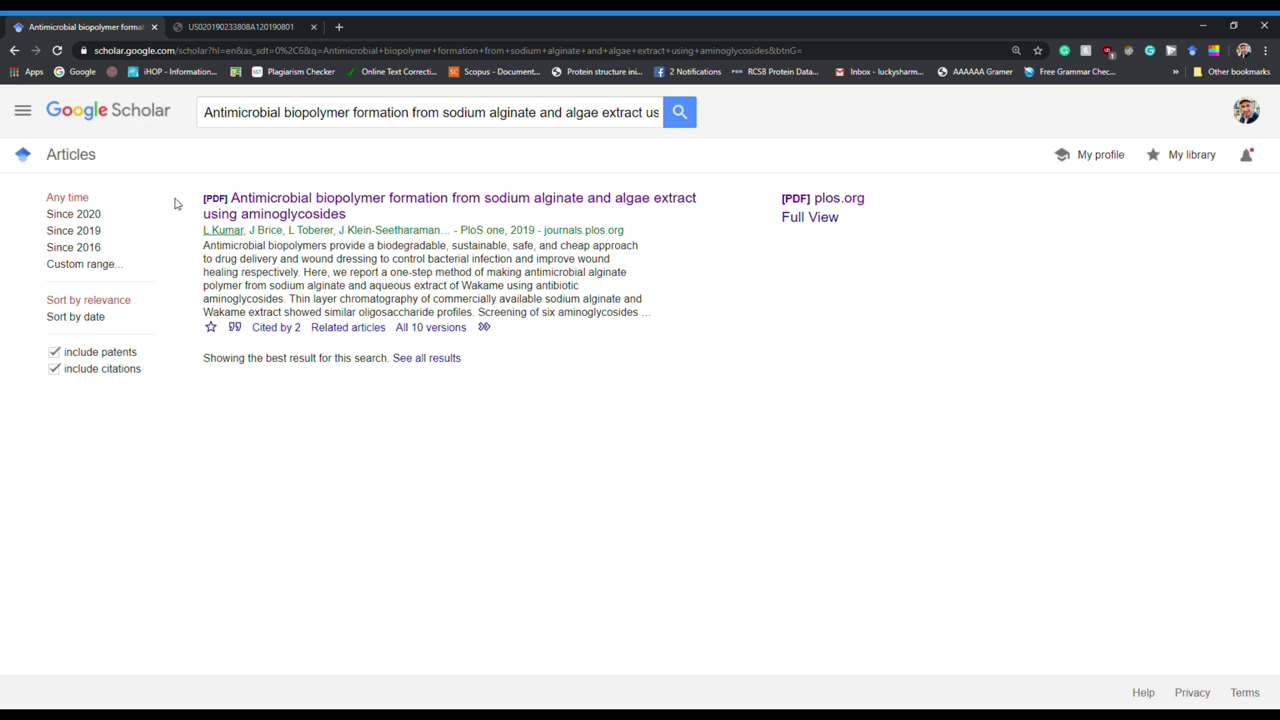
pyautogui.click(237, 330)
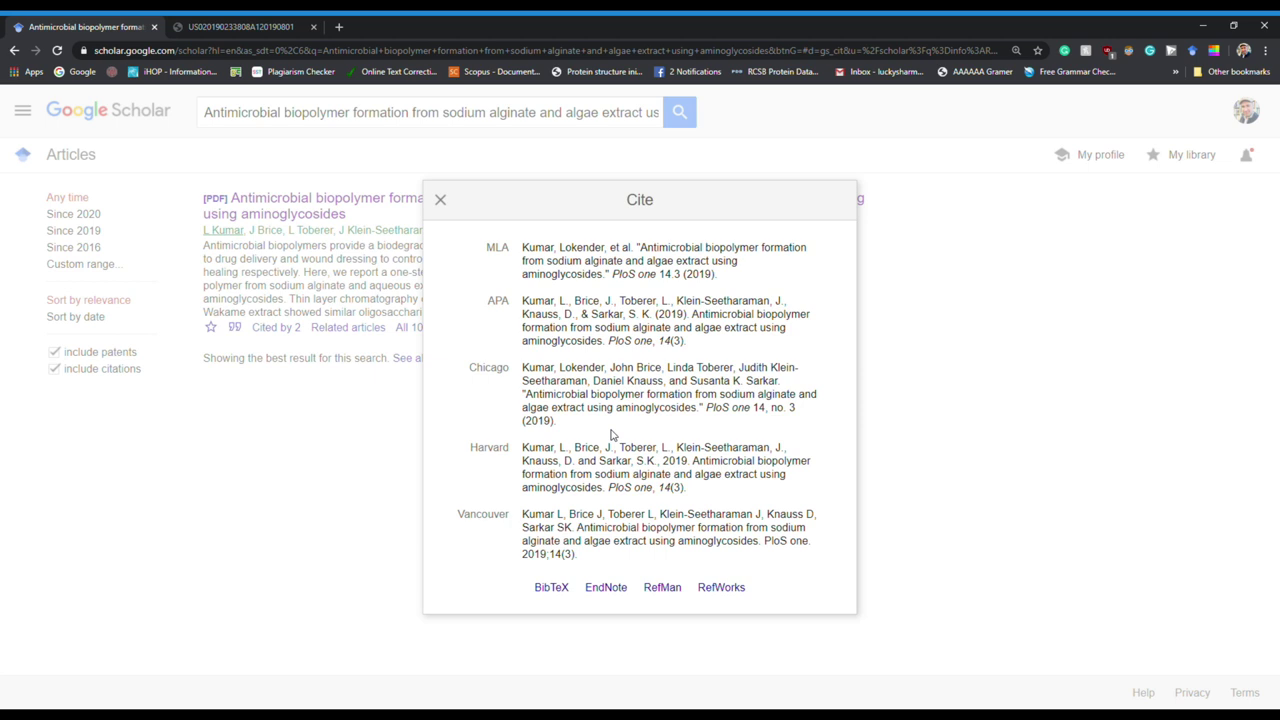
# Download the citation in EndNote format as scholar.enw, open the file, and close the Cite dialog.
pyautogui.click(617, 588)
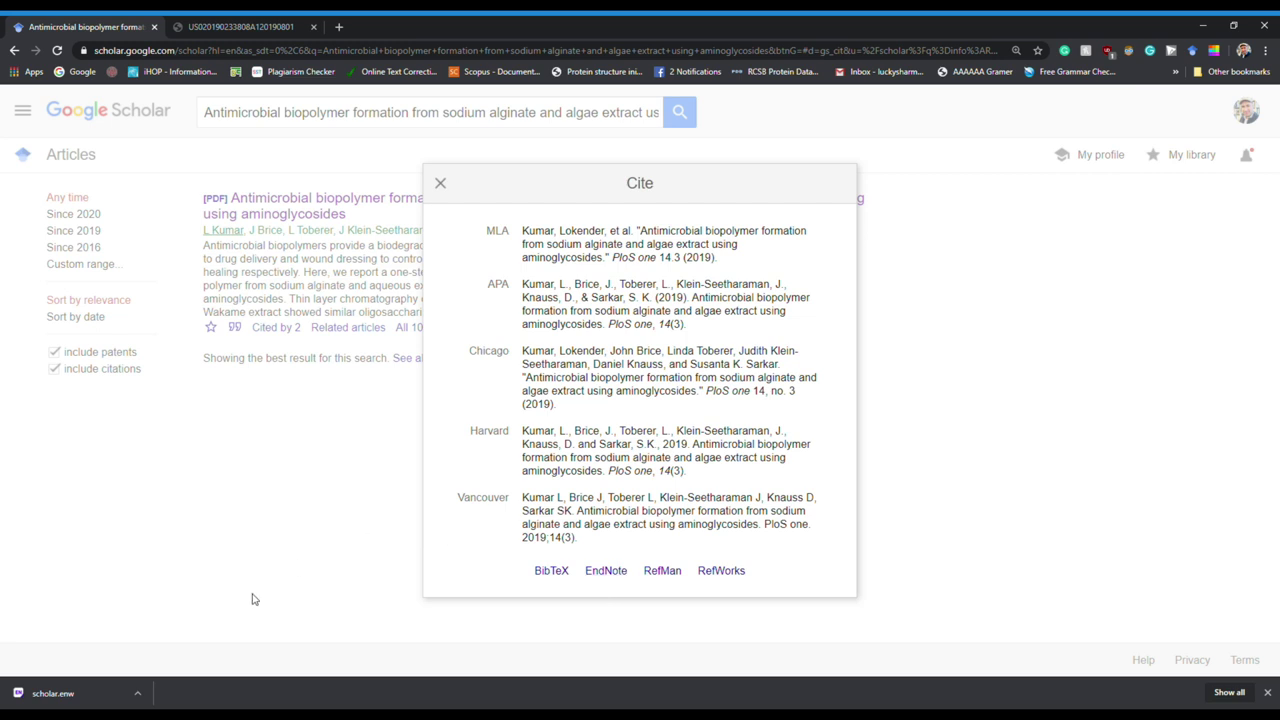
pyautogui.click(38, 695)
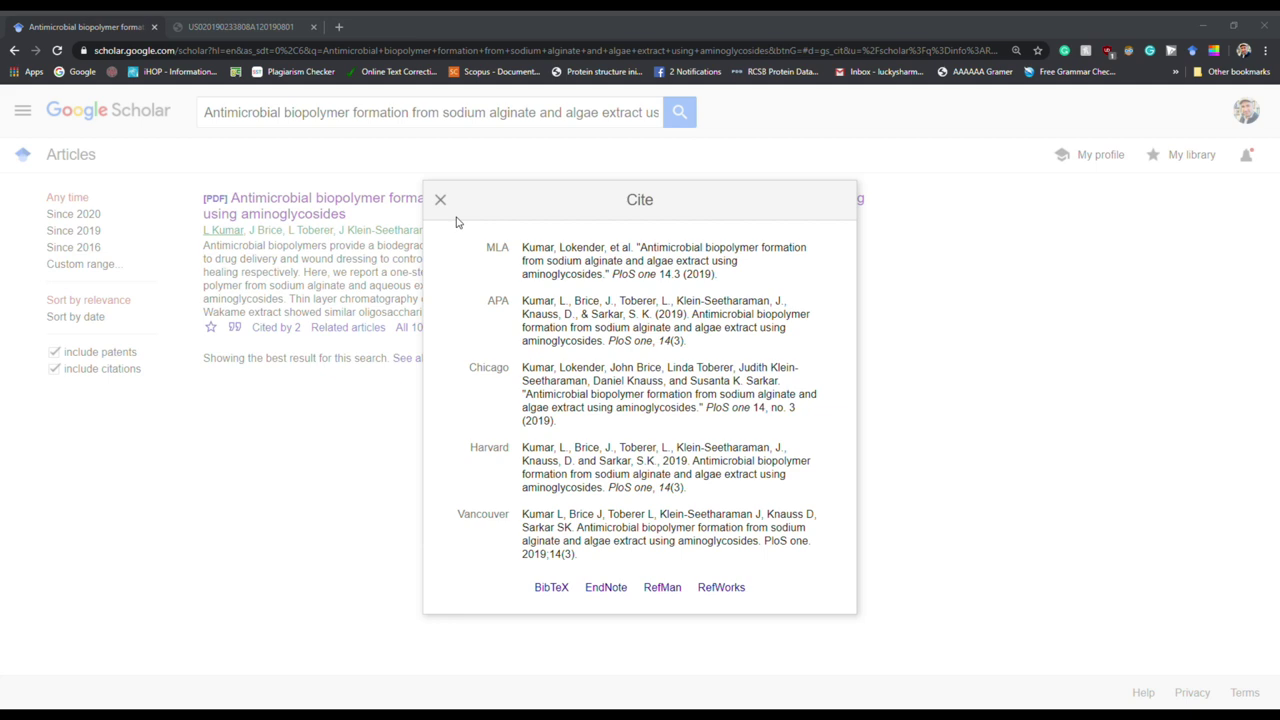
pyautogui.click(909, 398)
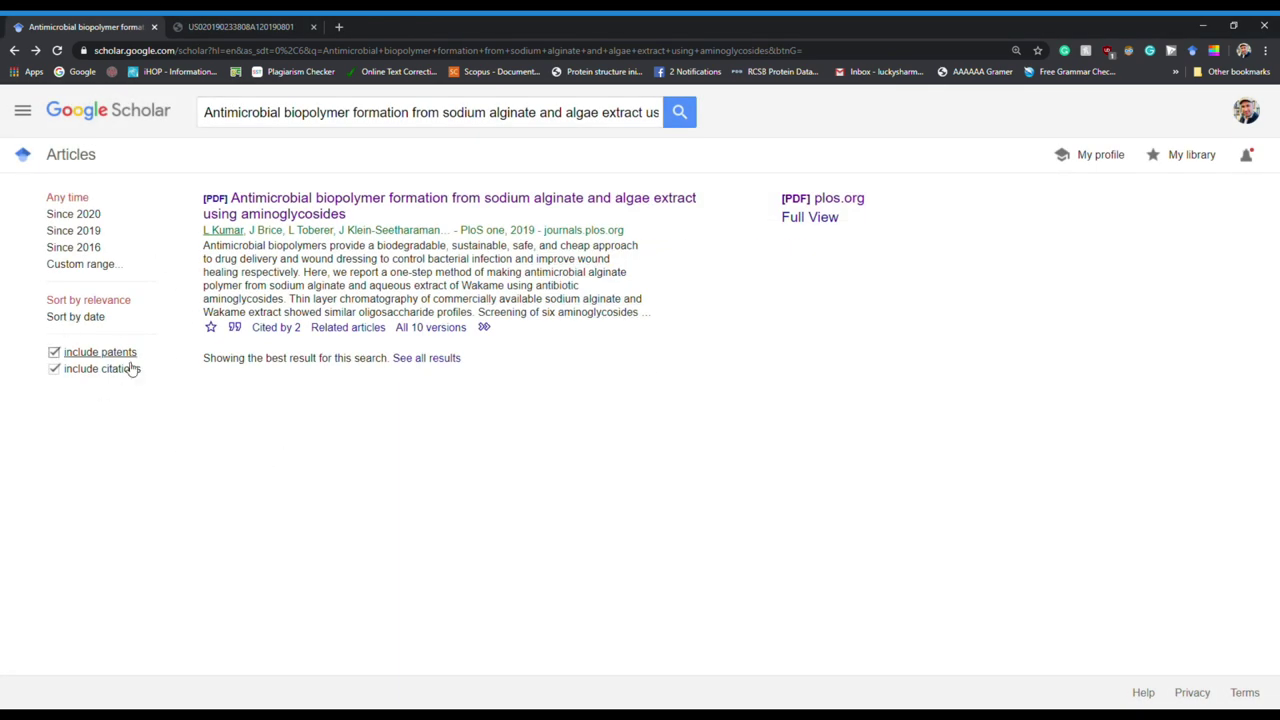
# Open and close the side navigation drawer three times, then go to the Google Scholar home page.
pyautogui.click(22, 110)
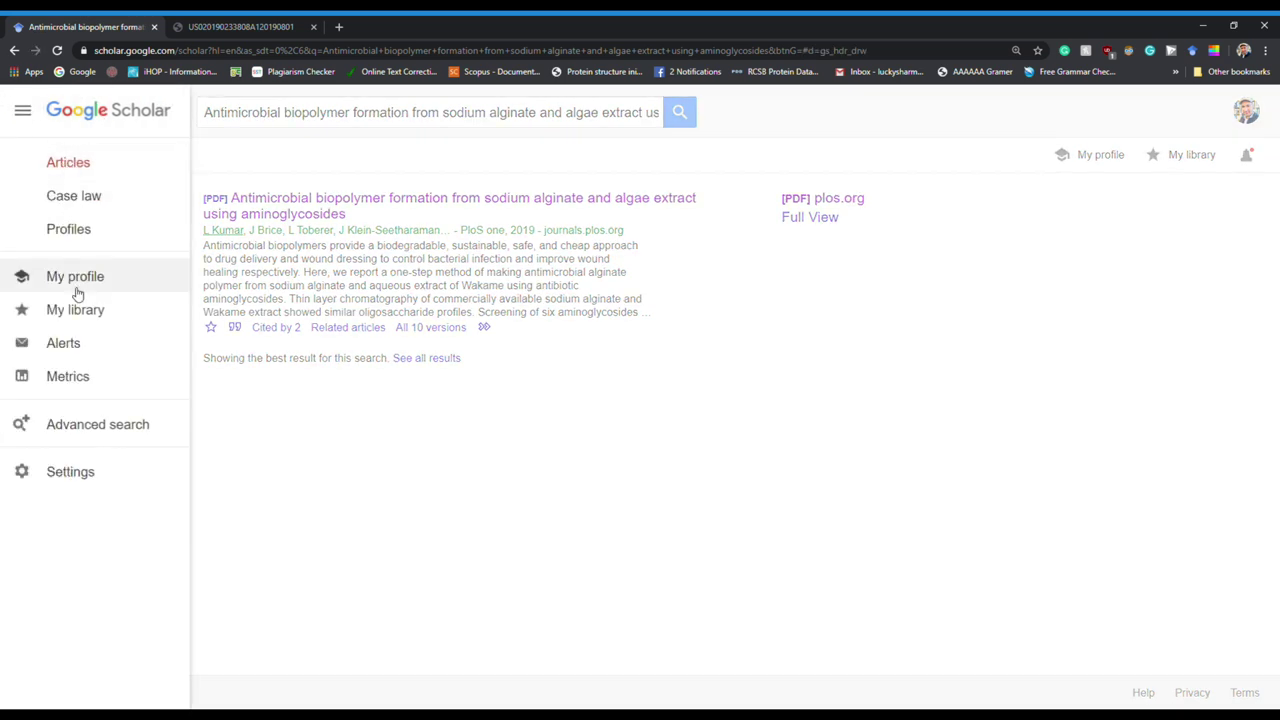
pyautogui.click(975, 337)
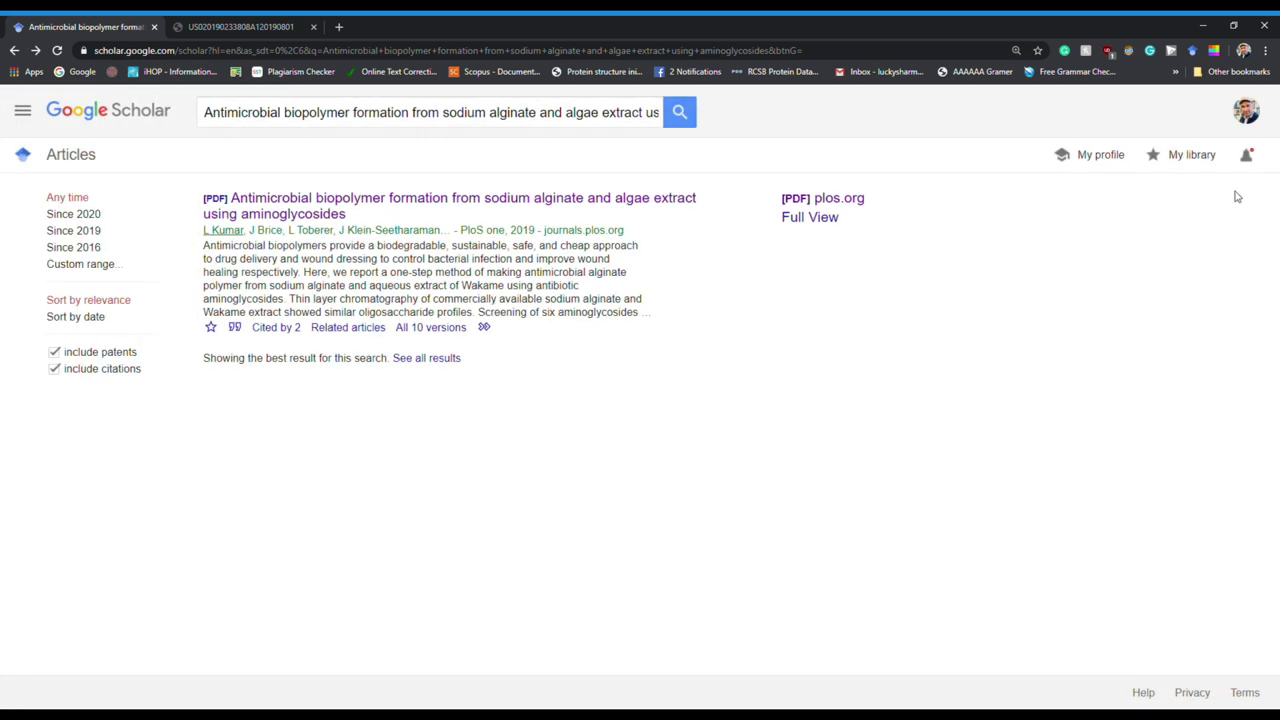
pyautogui.click(22, 110)
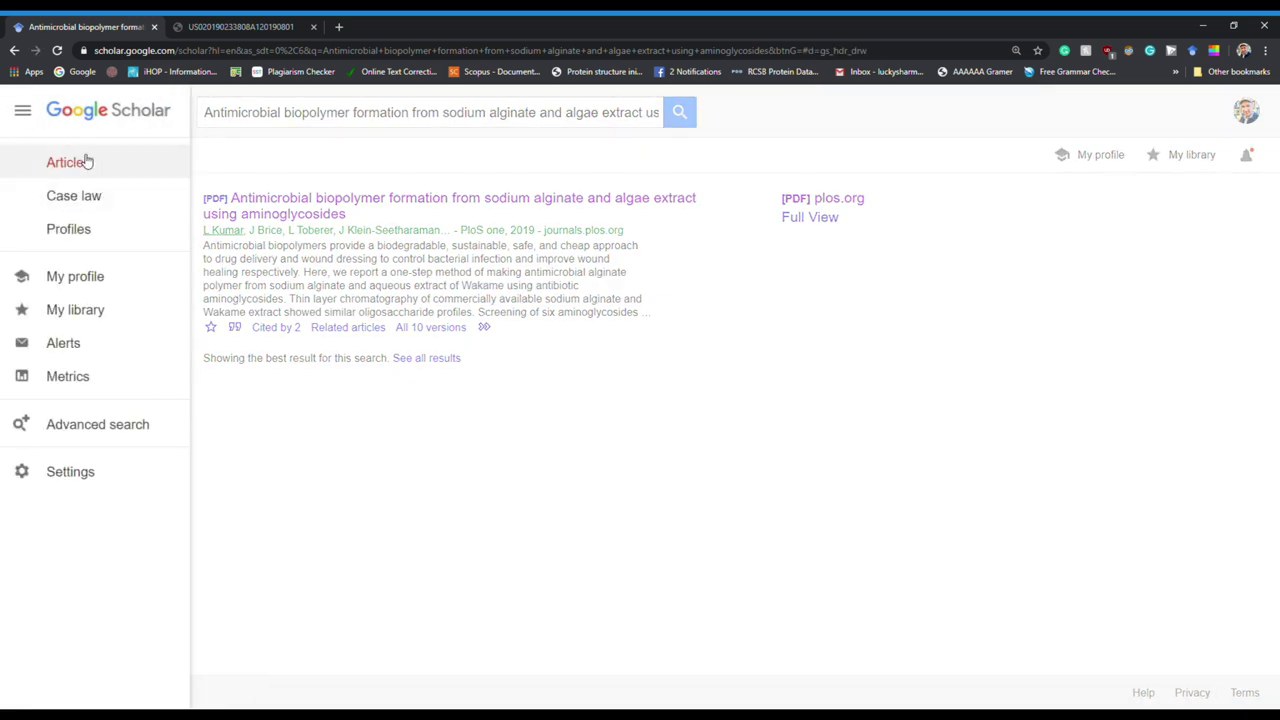
pyautogui.click(24, 112)
pyautogui.click(23, 112)
pyautogui.click(460, 432)
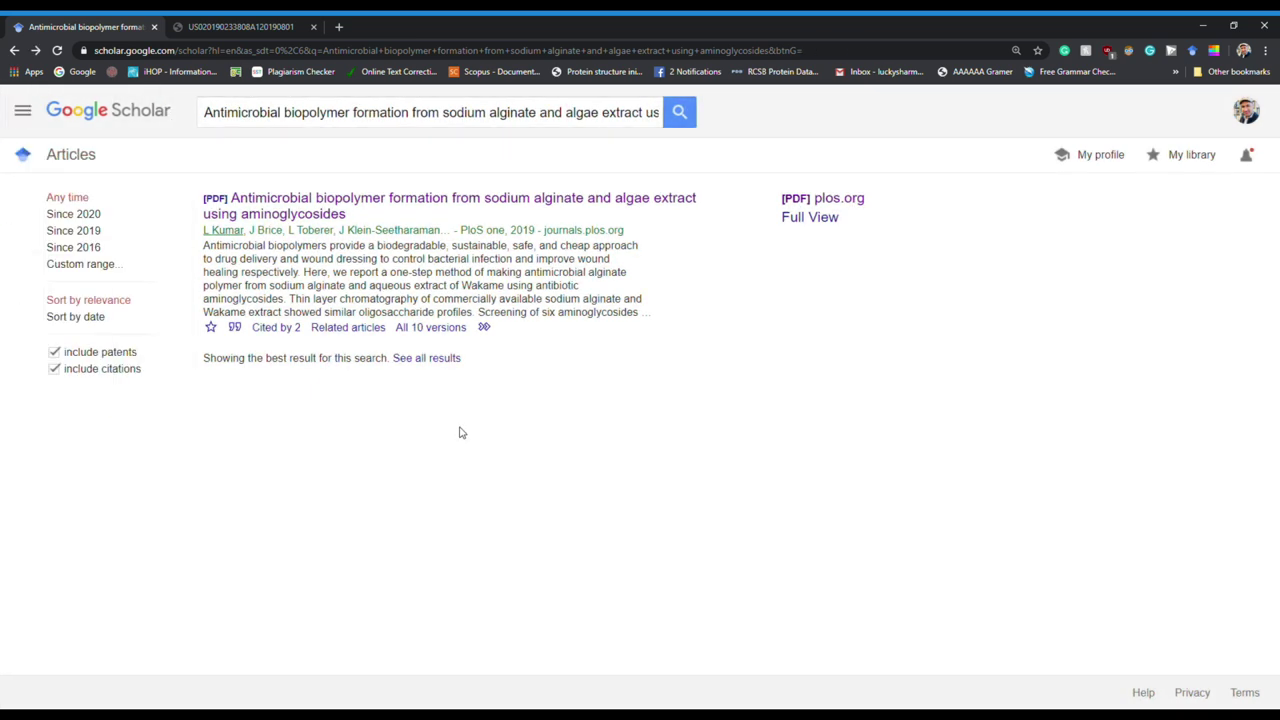
pyautogui.click(75, 118)
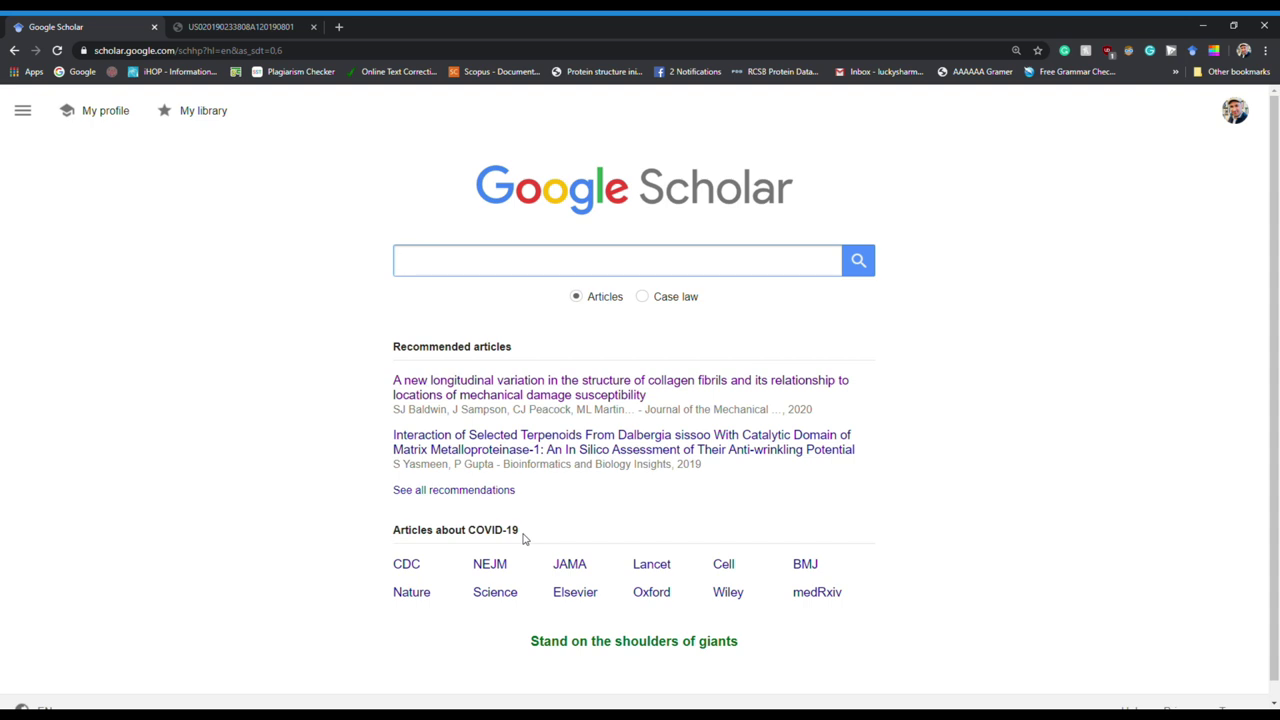
pyautogui.click(421, 597)
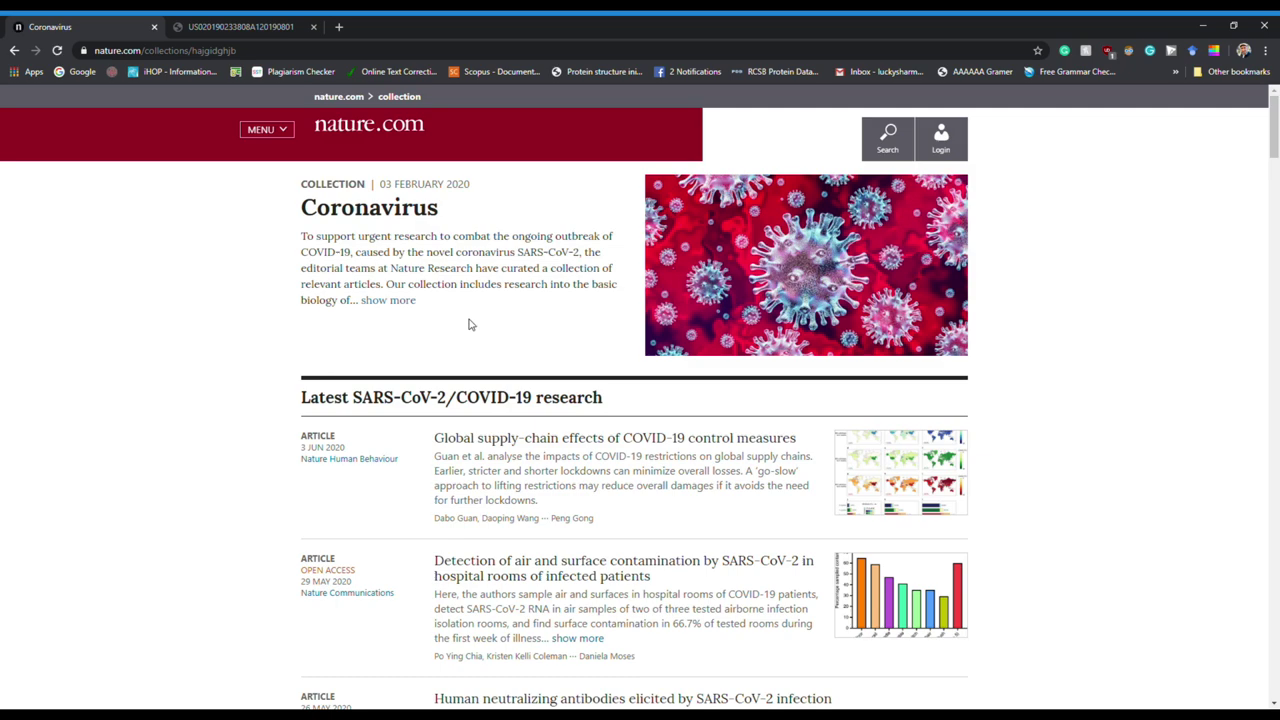
pyautogui.scroll(-3, 470, 324)
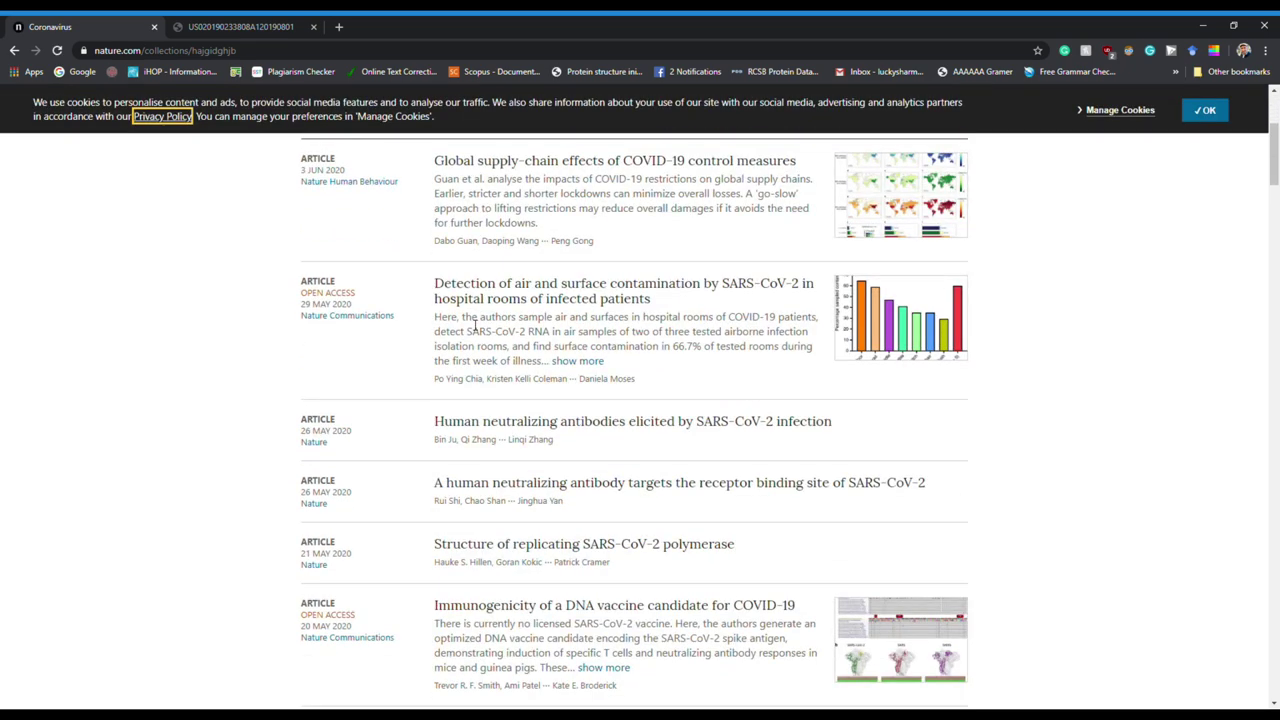
pyautogui.scroll(-9, 475, 325)
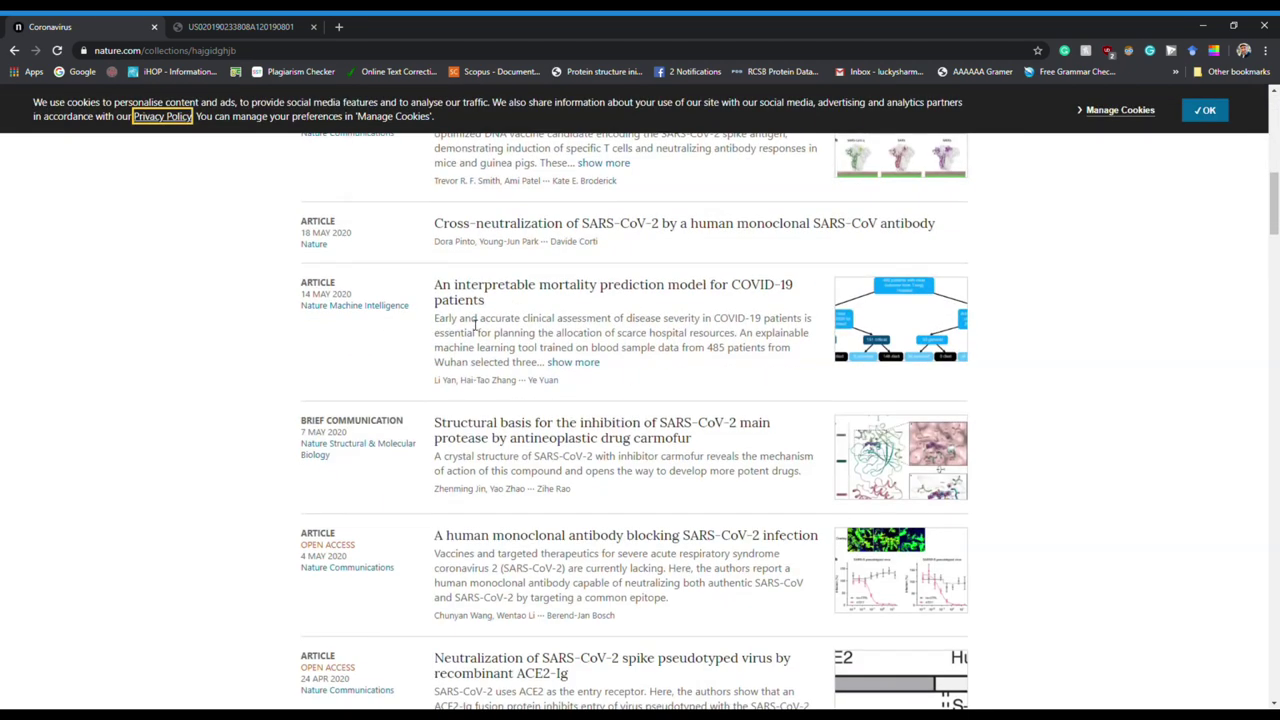
pyautogui.scroll(-5, 475, 325)
pyautogui.scroll(1, 475, 326)
pyautogui.click(14, 50)
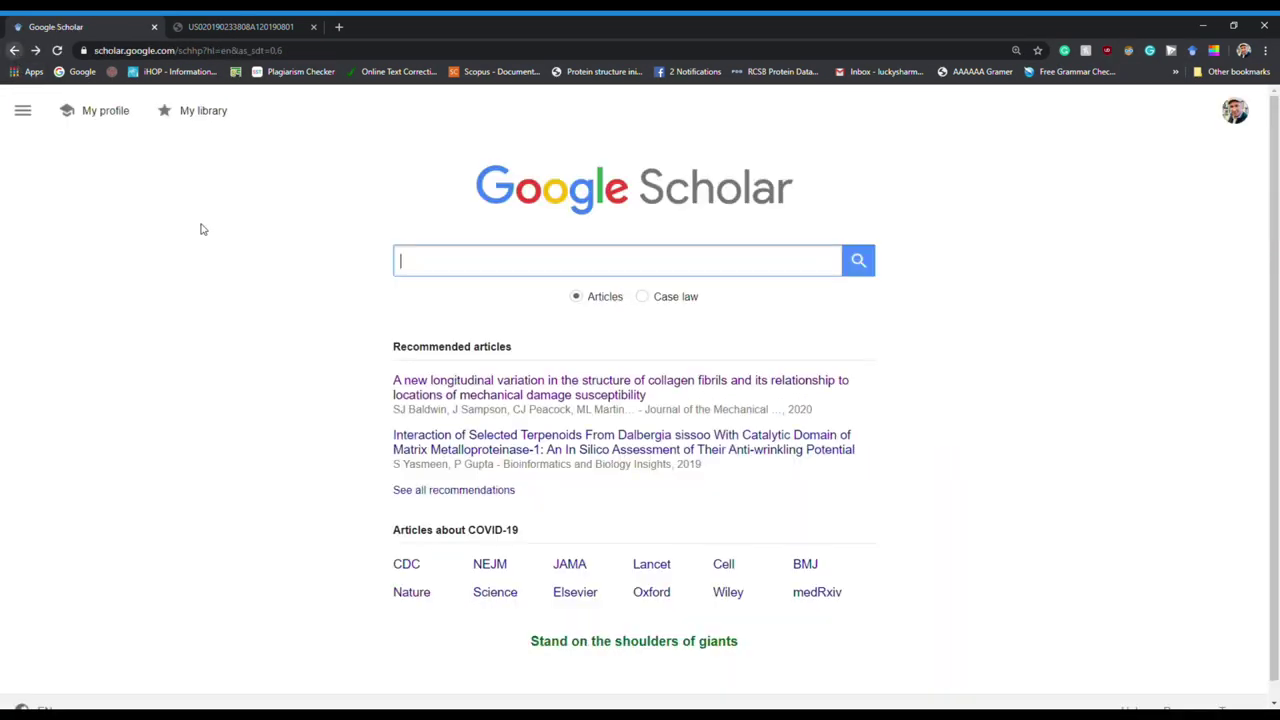
pyautogui.click(508, 593)
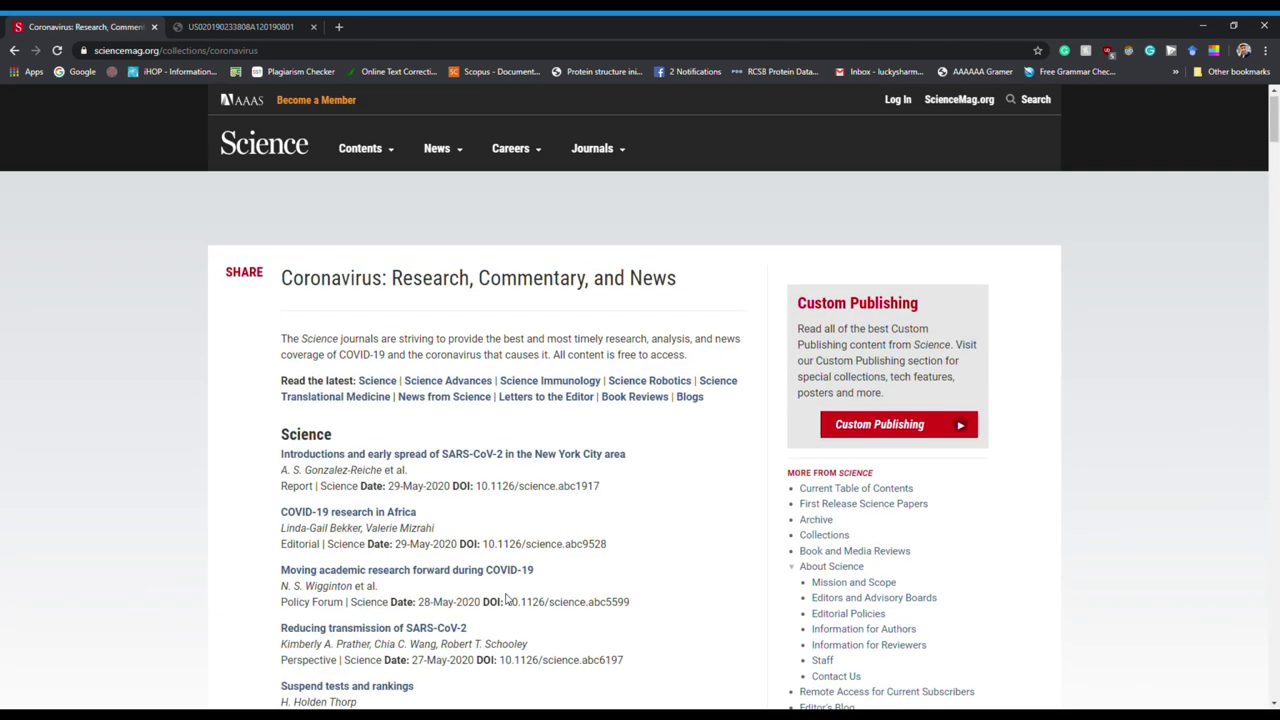
pyautogui.scroll(-4, 506, 598)
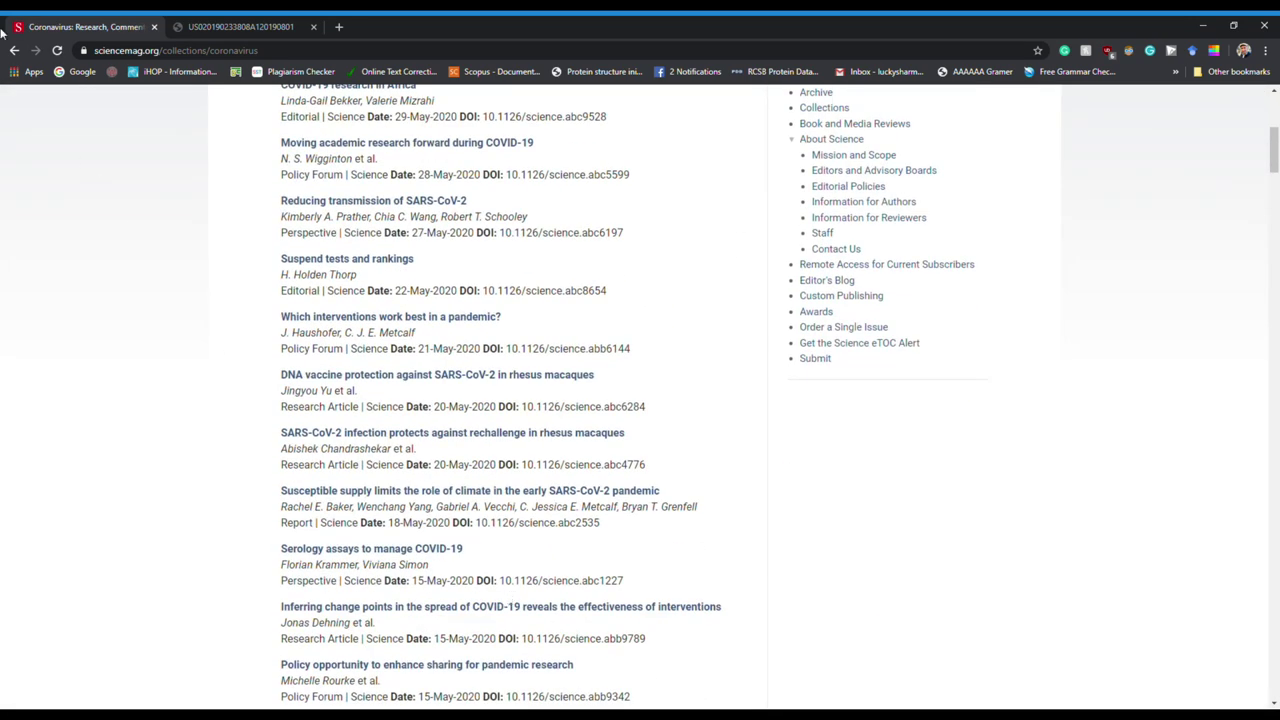
pyautogui.click(15, 49)
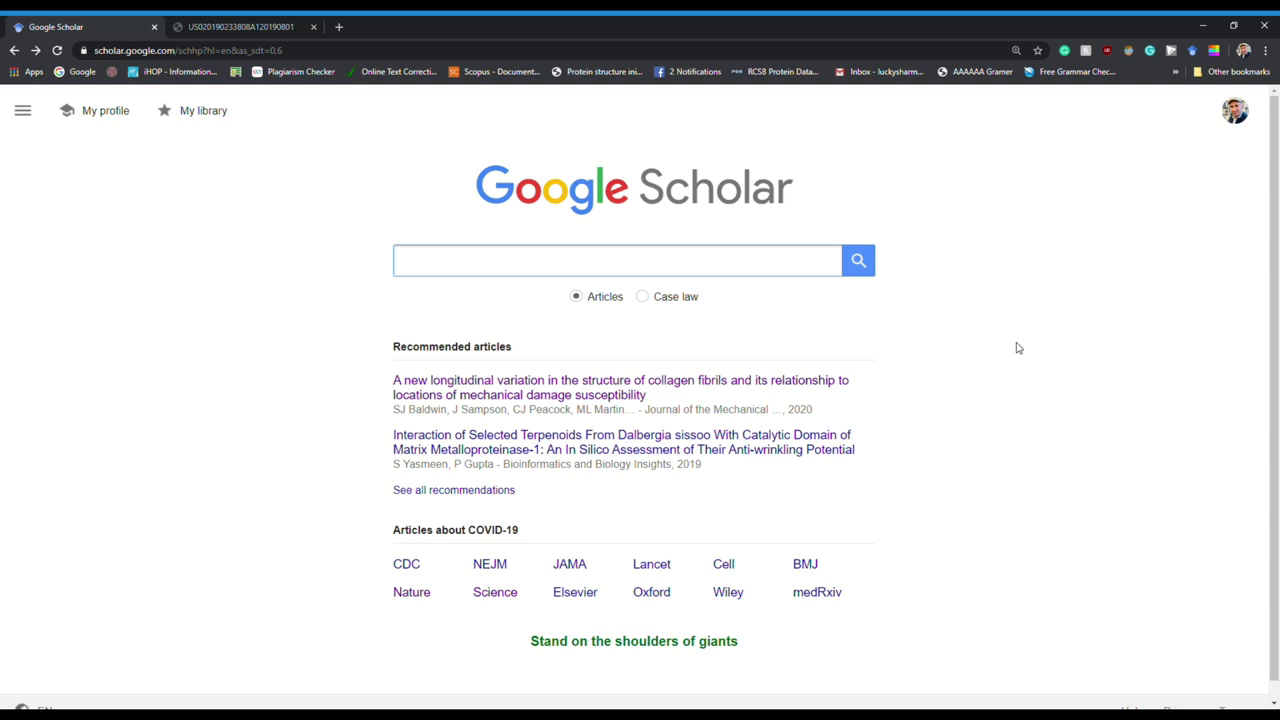
# Open My profile, browse its publication list, and briefly open and close the side navigation.
pyautogui.click(87, 116)
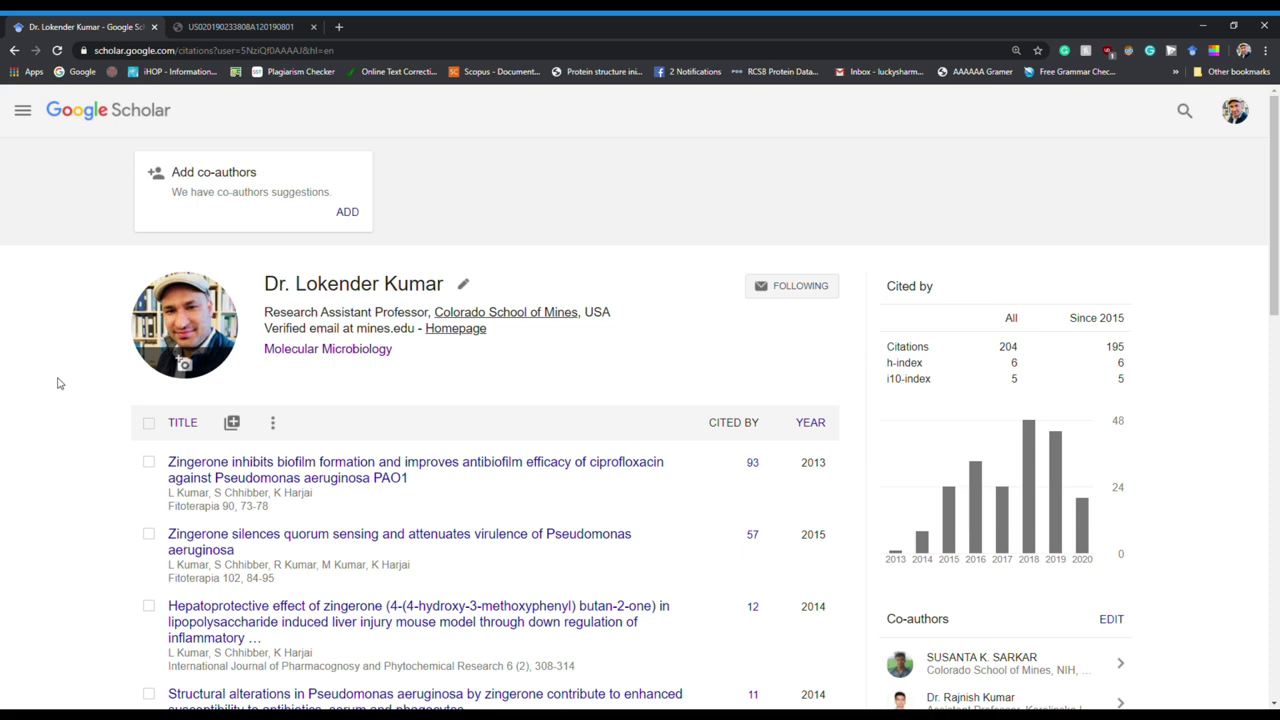
pyautogui.scroll(-4, 58, 361)
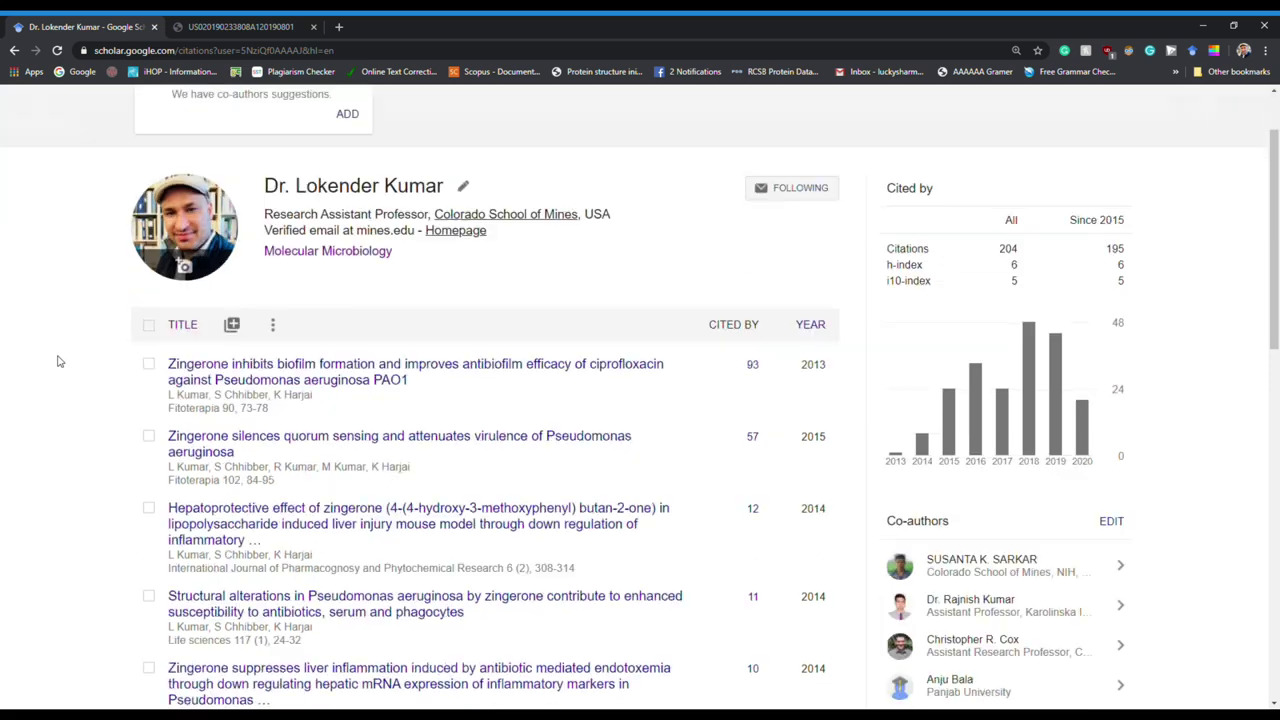
pyautogui.scroll(4, 58, 361)
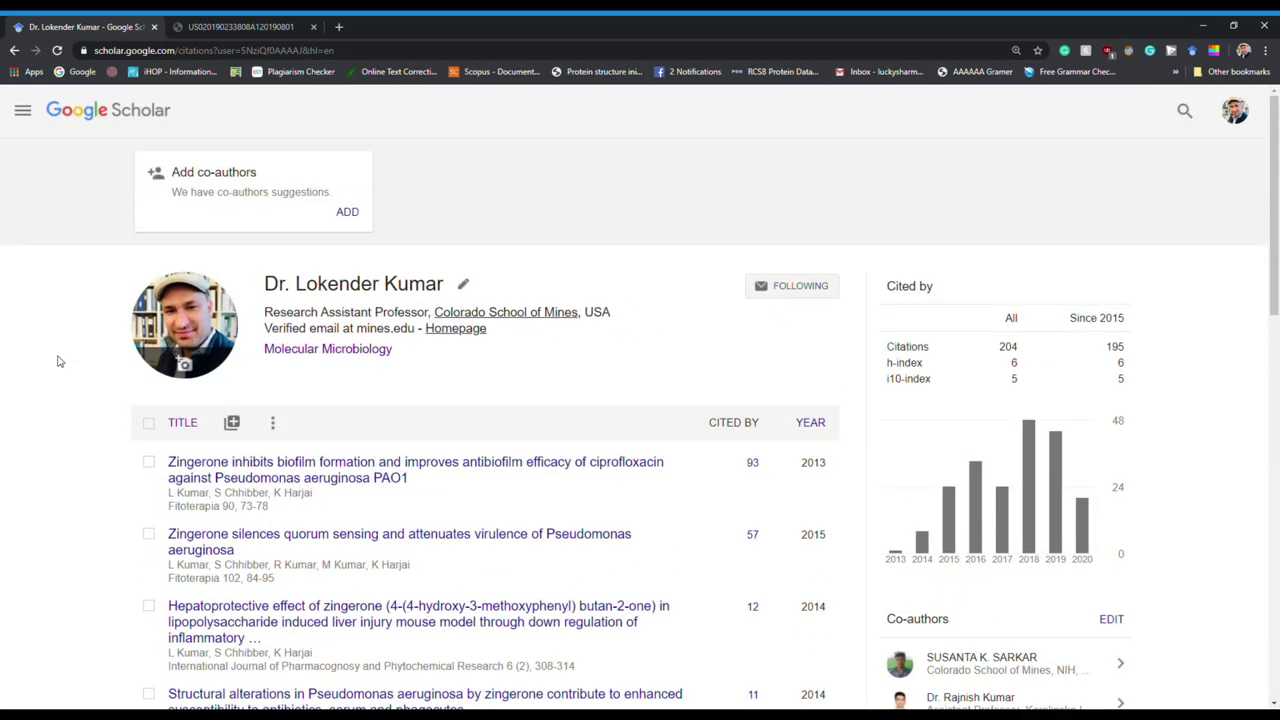
pyautogui.scroll(-2, 58, 361)
pyautogui.scroll(2, 58, 361)
pyautogui.click(24, 112)
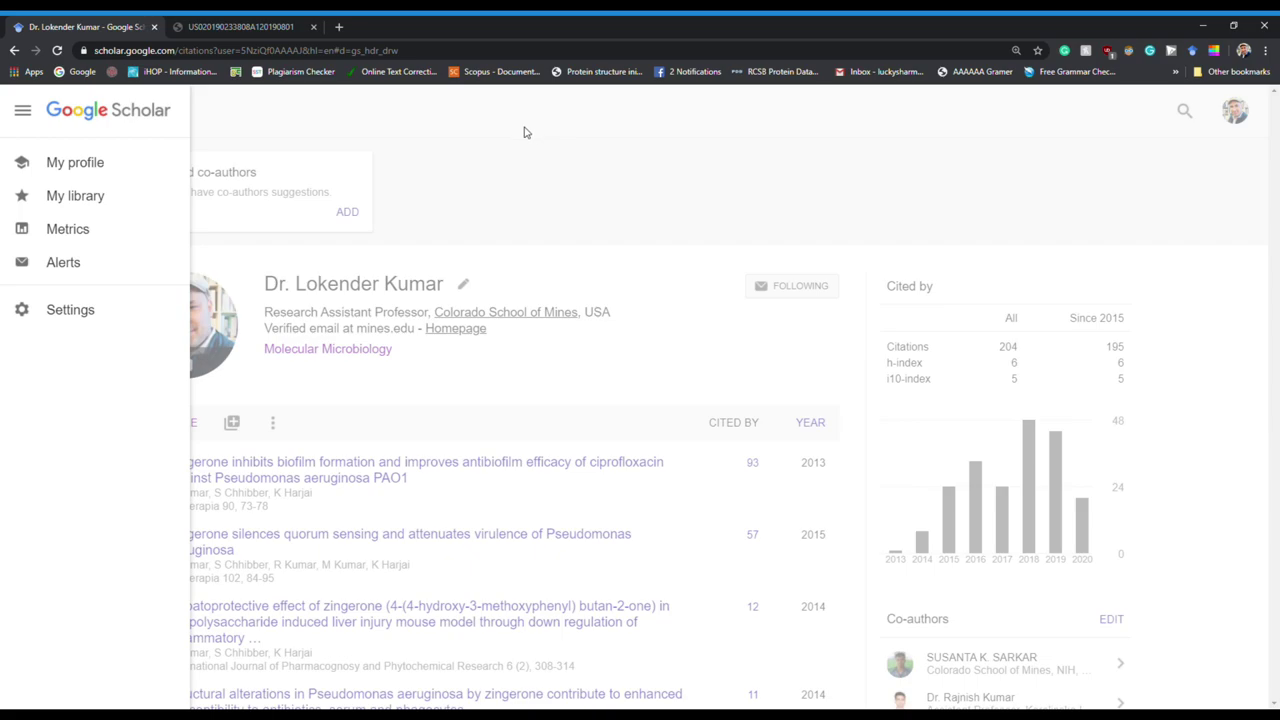
pyautogui.click(527, 130)
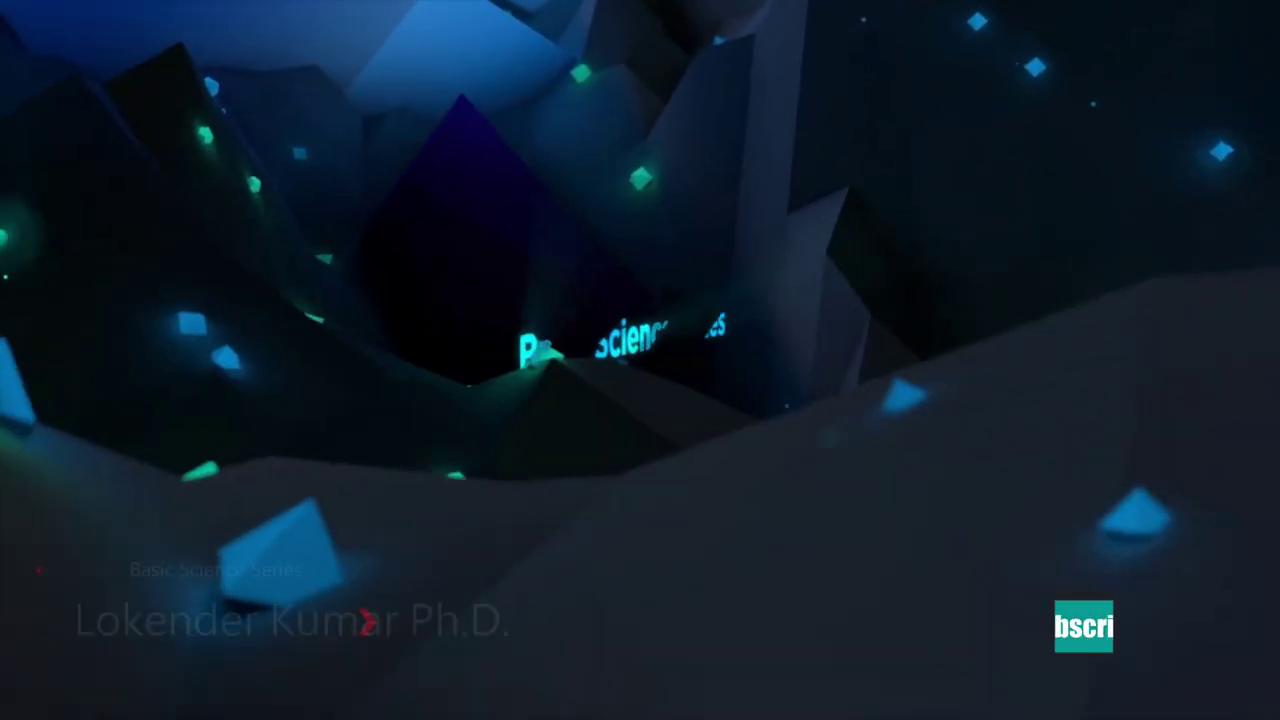